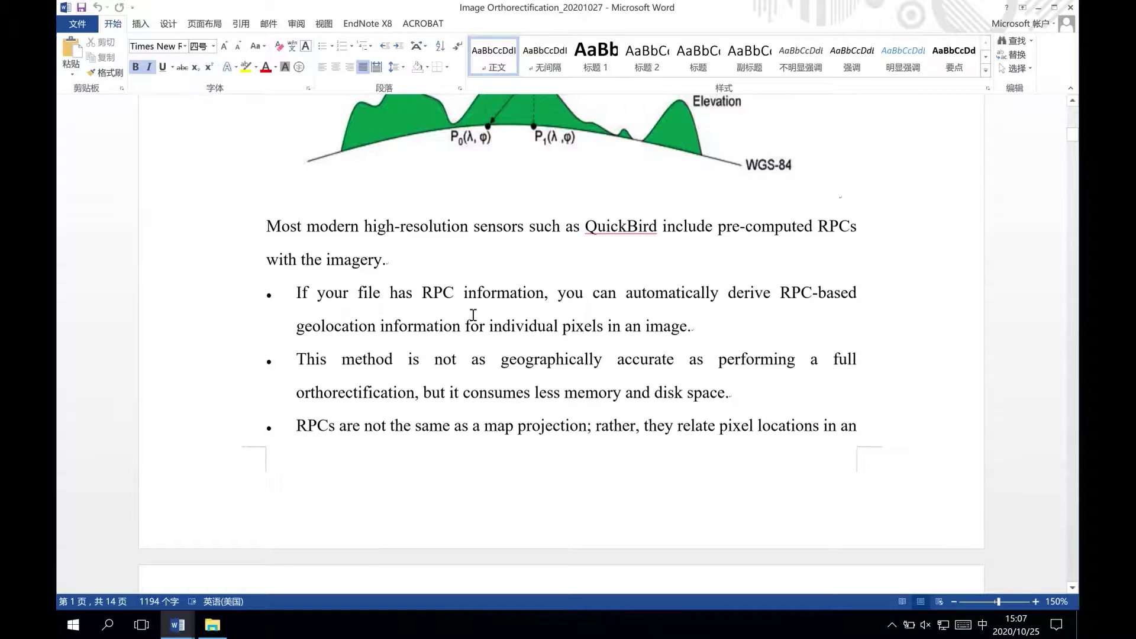
Step: Read the bullet points on pre-computed RPCs and how they relate to geolocation accuracy and map projections
{"action": "scroll", "coordinate": [470, 315], "scroll_direction": "down", "scroll_amount": 1}
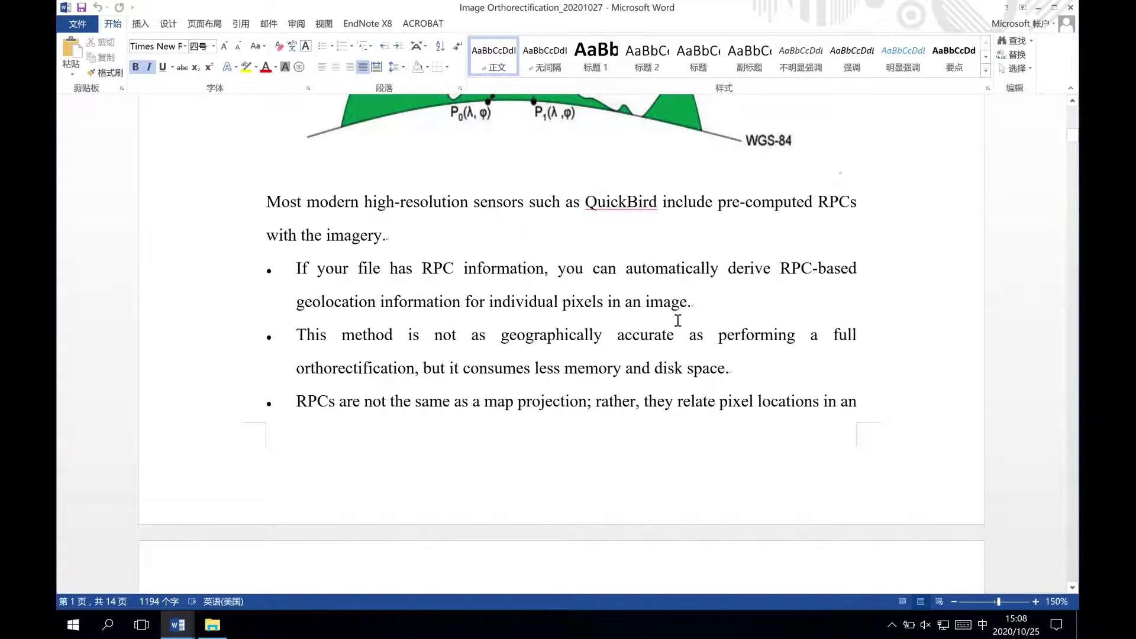
{"action": "scroll", "coordinate": [483, 386], "scroll_direction": "down", "scroll_amount": 1}
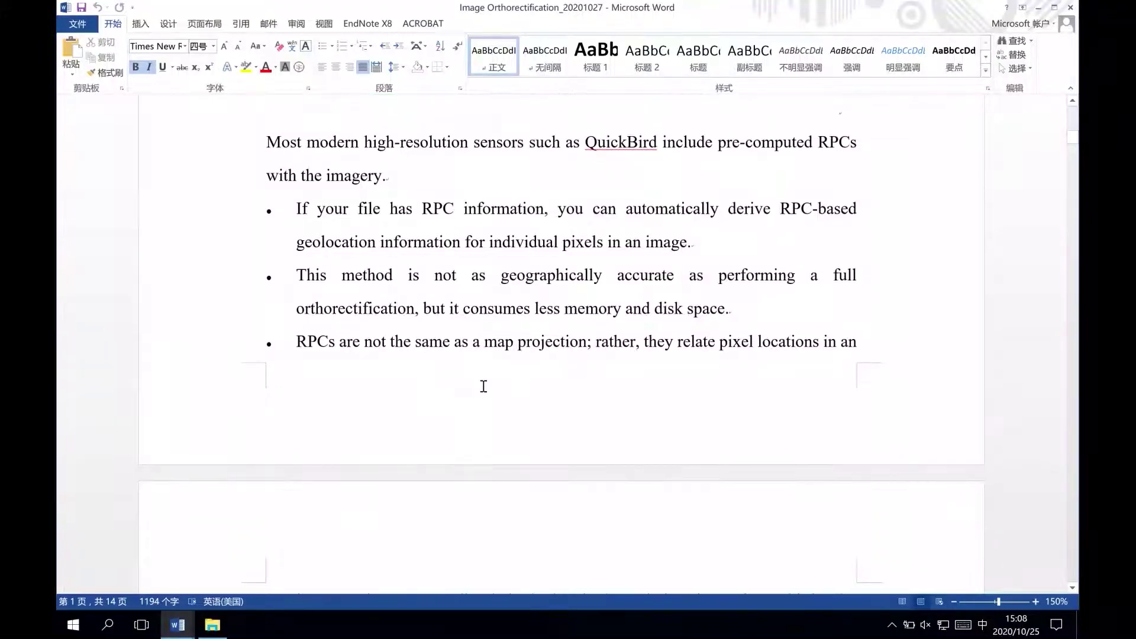
{"action": "scroll", "coordinate": [483, 386], "scroll_direction": "down", "scroll_amount": 1}
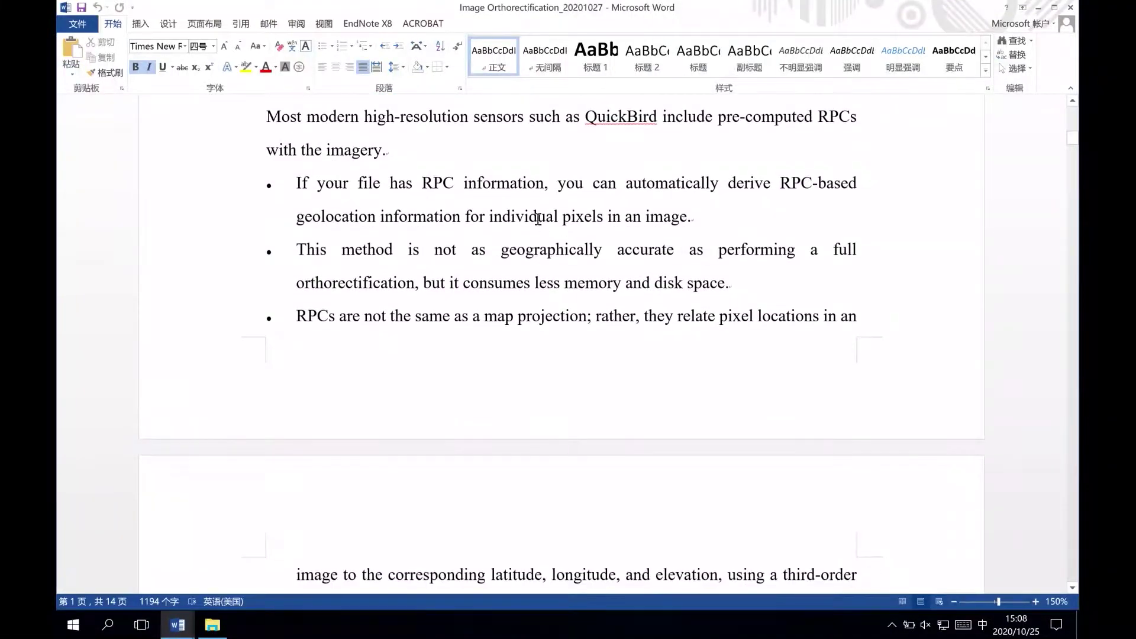
{"action": "scroll", "coordinate": [484, 193], "scroll_direction": "up", "scroll_amount": 1}
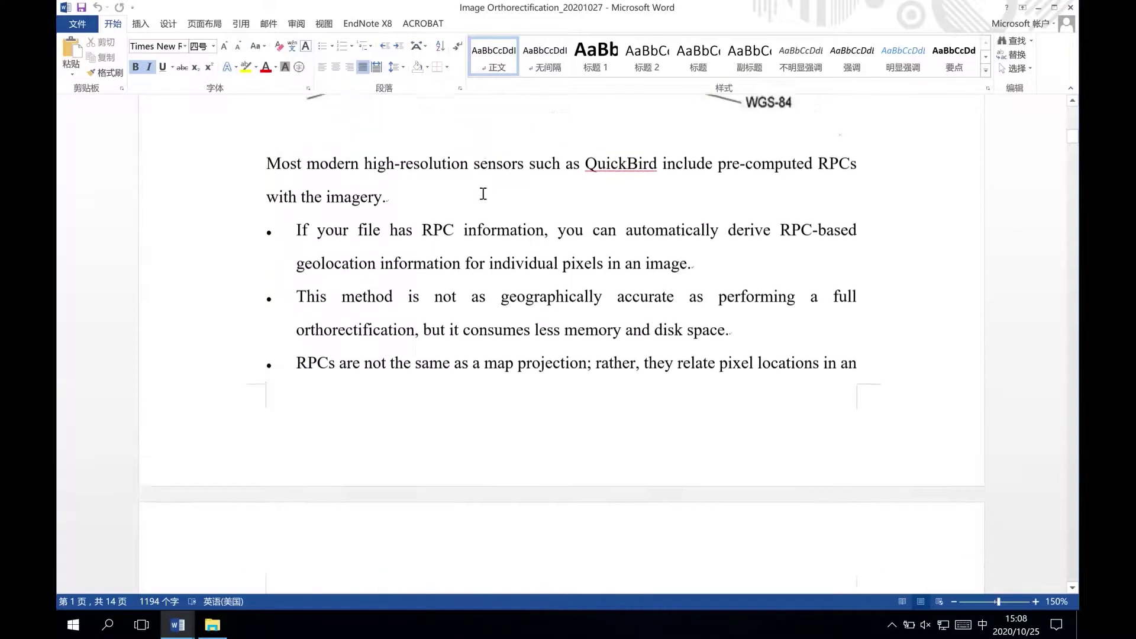
{"action": "scroll", "coordinate": [484, 193], "scroll_direction": "up", "scroll_amount": 2}
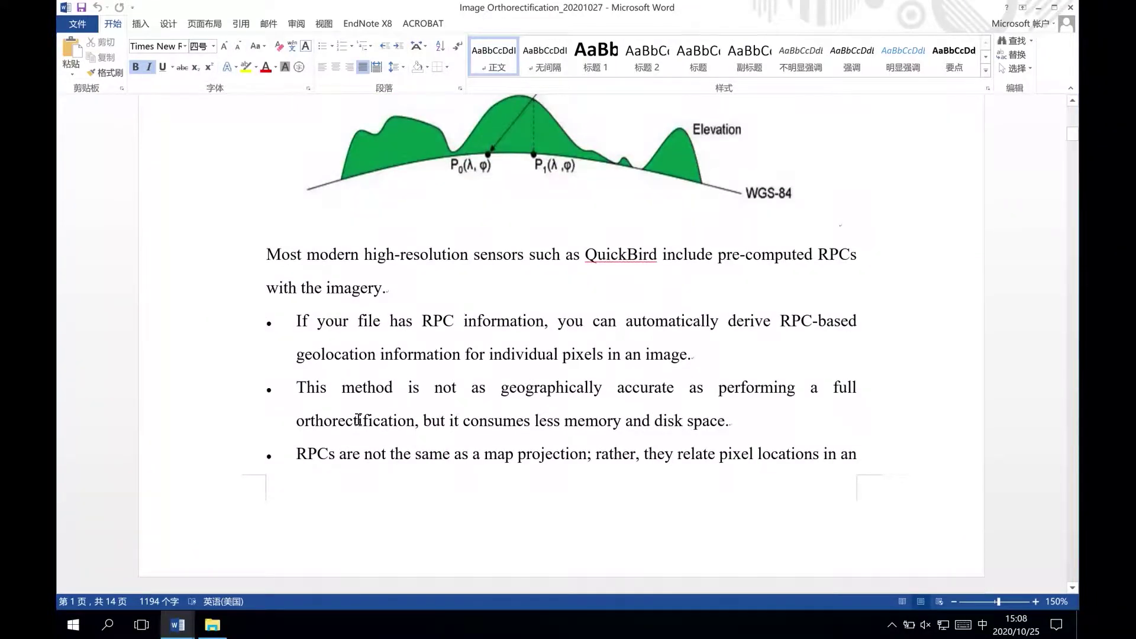
{"action": "scroll", "coordinate": [358, 419], "scroll_direction": "down", "scroll_amount": 2}
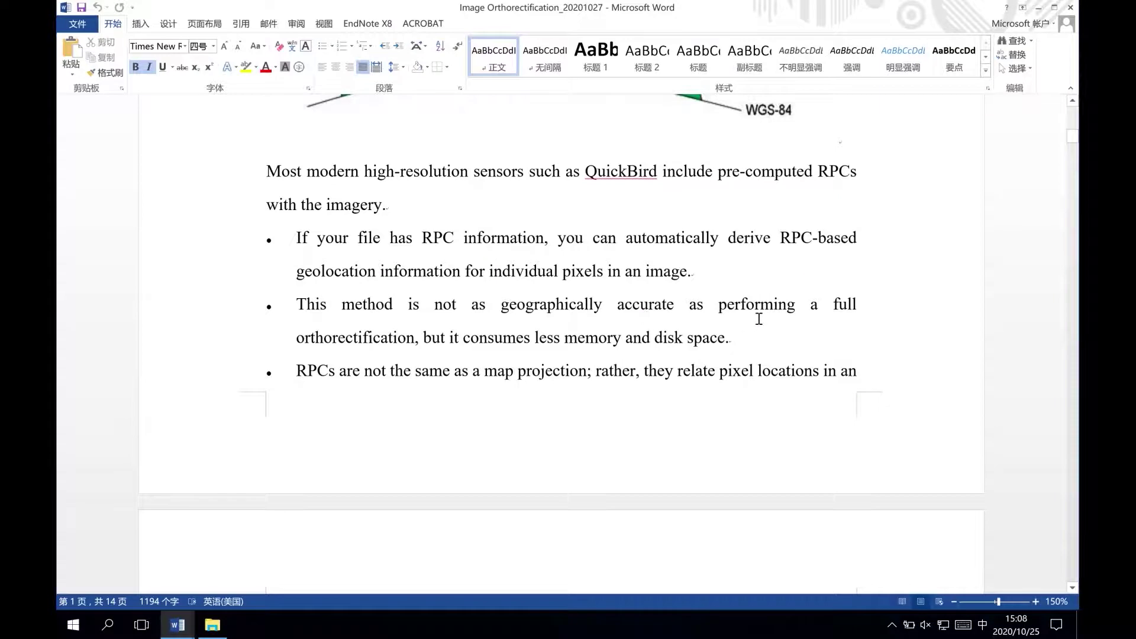
{"action": "scroll", "coordinate": [667, 355], "scroll_direction": "down", "scroll_amount": 1}
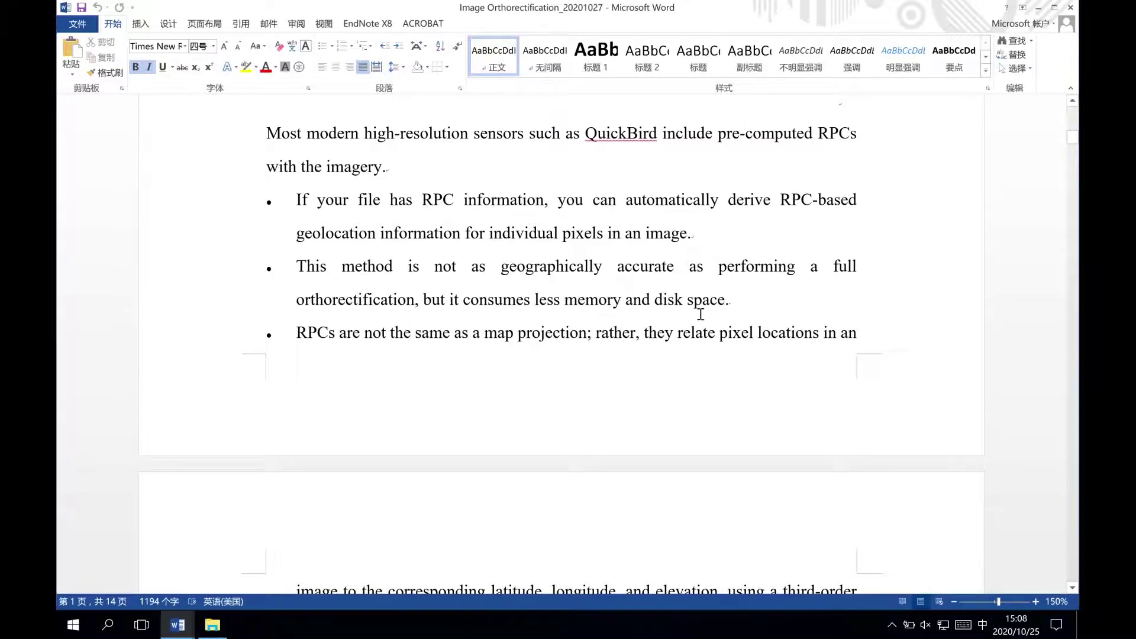
{"action": "scroll", "coordinate": [585, 361], "scroll_direction": "down", "scroll_amount": 3}
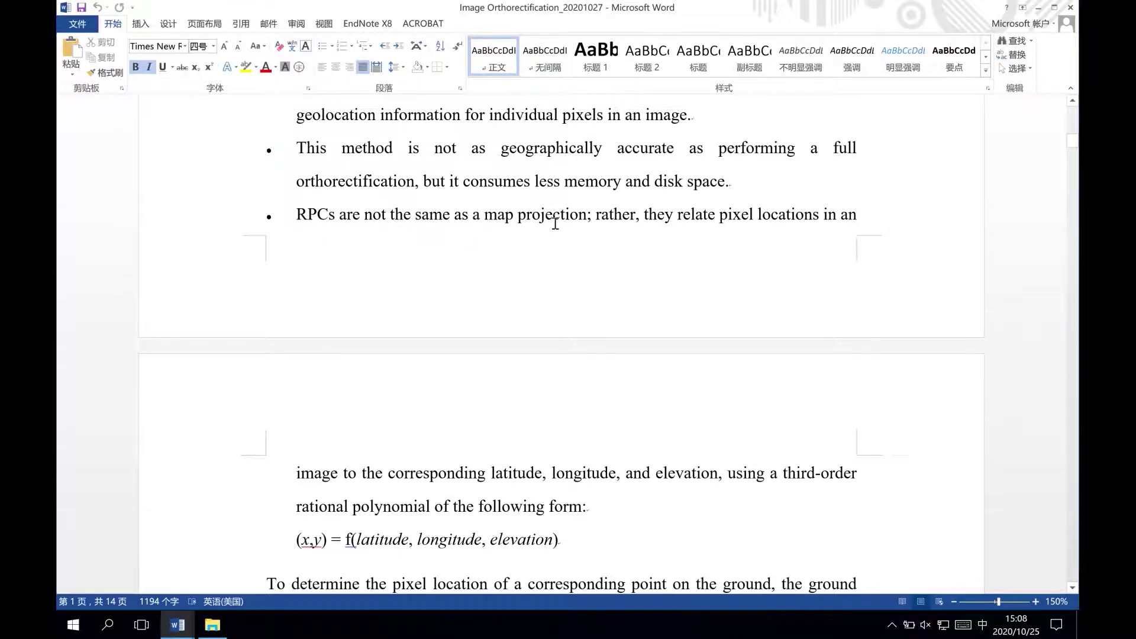
{"action": "scroll", "coordinate": [555, 224], "scroll_direction": "up", "scroll_amount": 3}
{"action": "scroll", "coordinate": [555, 224], "scroll_direction": "down", "scroll_amount": 3}
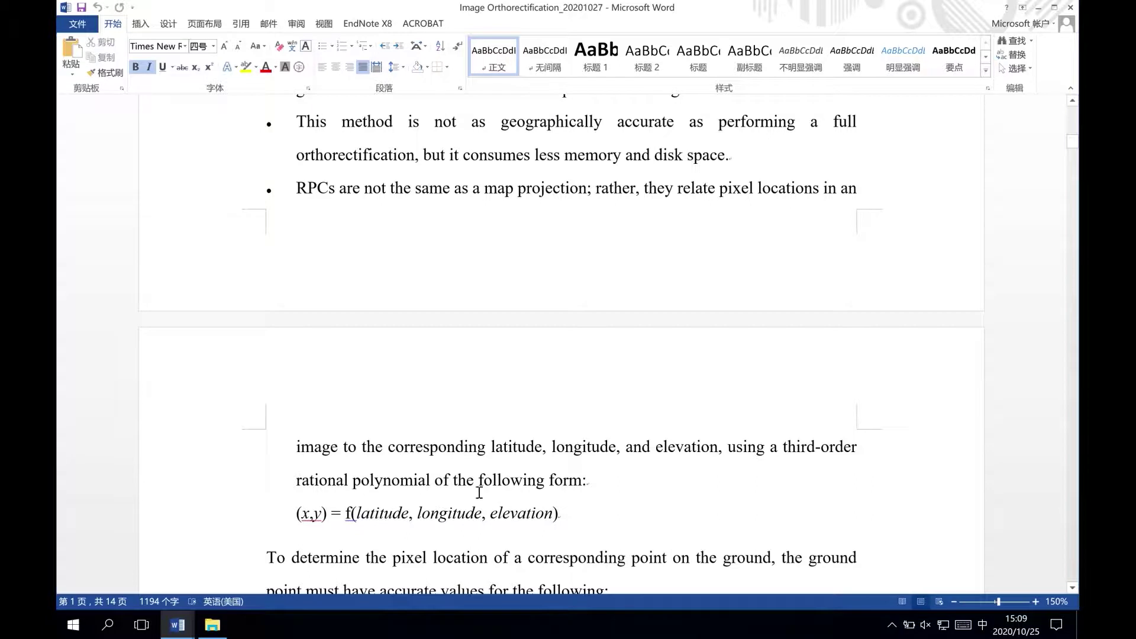
Step: Read the RPC polynomial form, the ground point values it requires, and the advice on orthorectifying with ground control points and a DEM
{"action": "scroll", "coordinate": [410, 513], "scroll_direction": "down", "scroll_amount": 2}
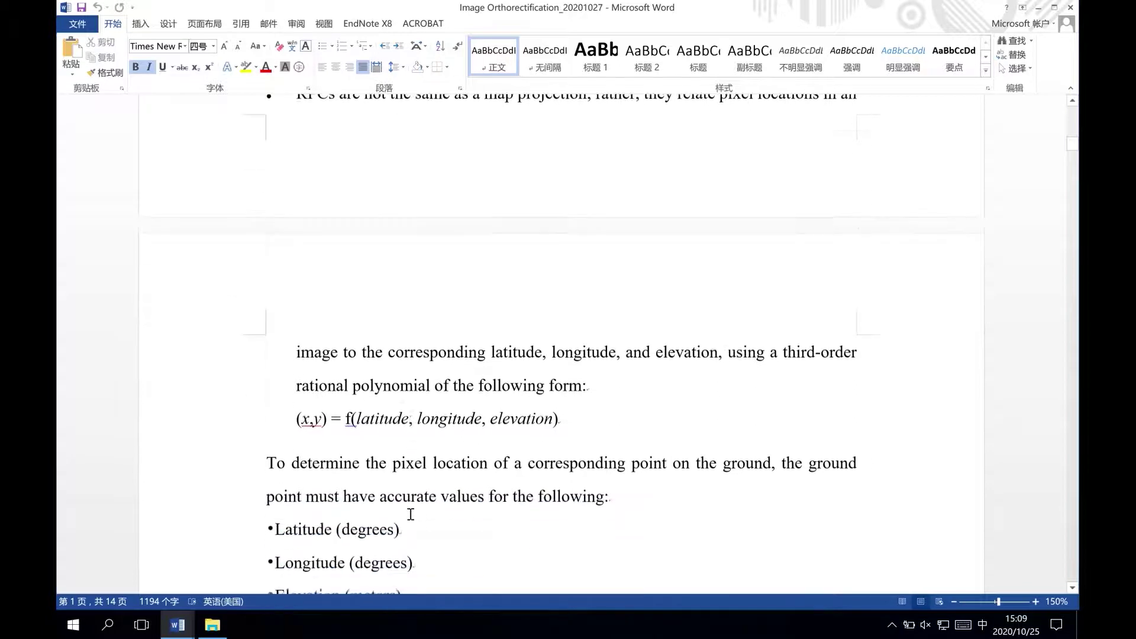
{"action": "scroll", "coordinate": [393, 442], "scroll_direction": "down", "scroll_amount": 1}
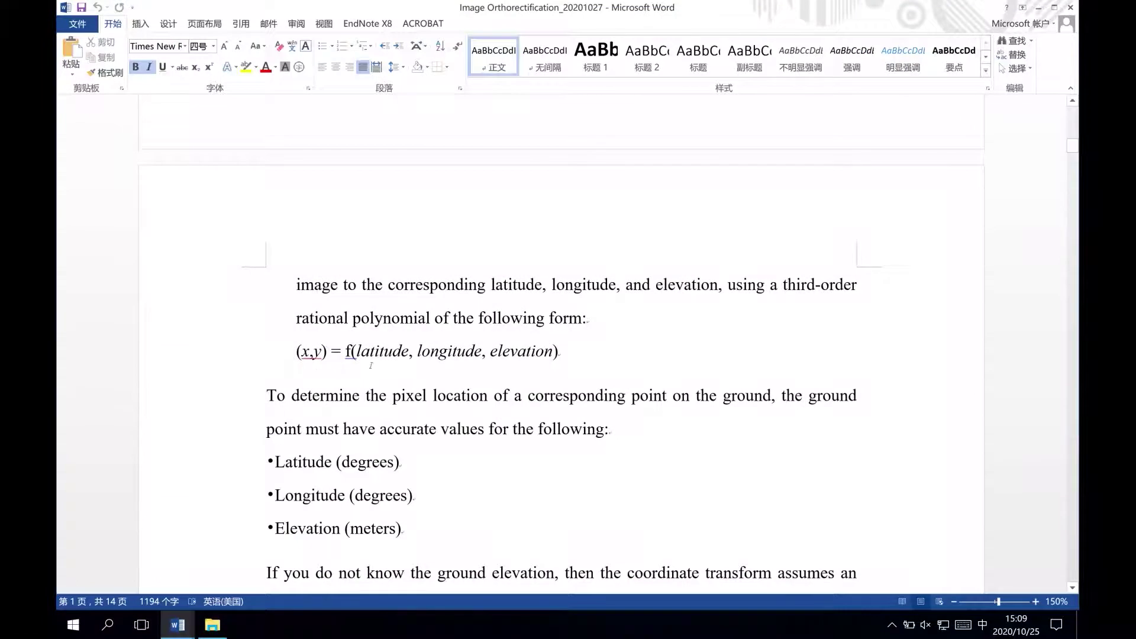
{"action": "scroll", "coordinate": [374, 366], "scroll_direction": "down", "scroll_amount": 1}
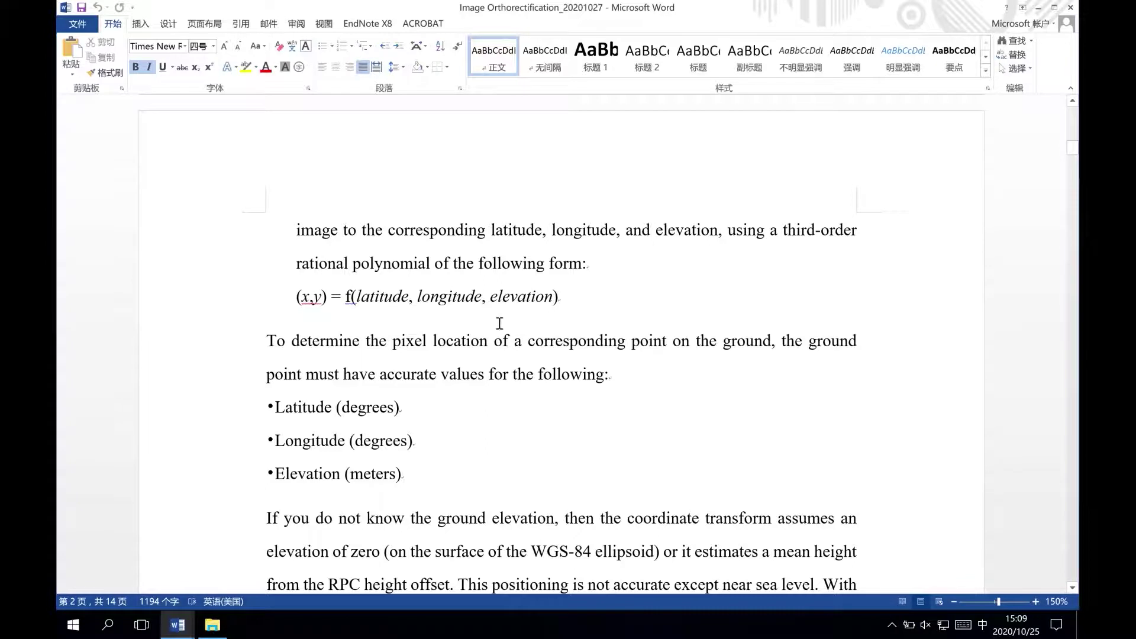
{"action": "scroll", "coordinate": [458, 401], "scroll_direction": "down", "scroll_amount": 3}
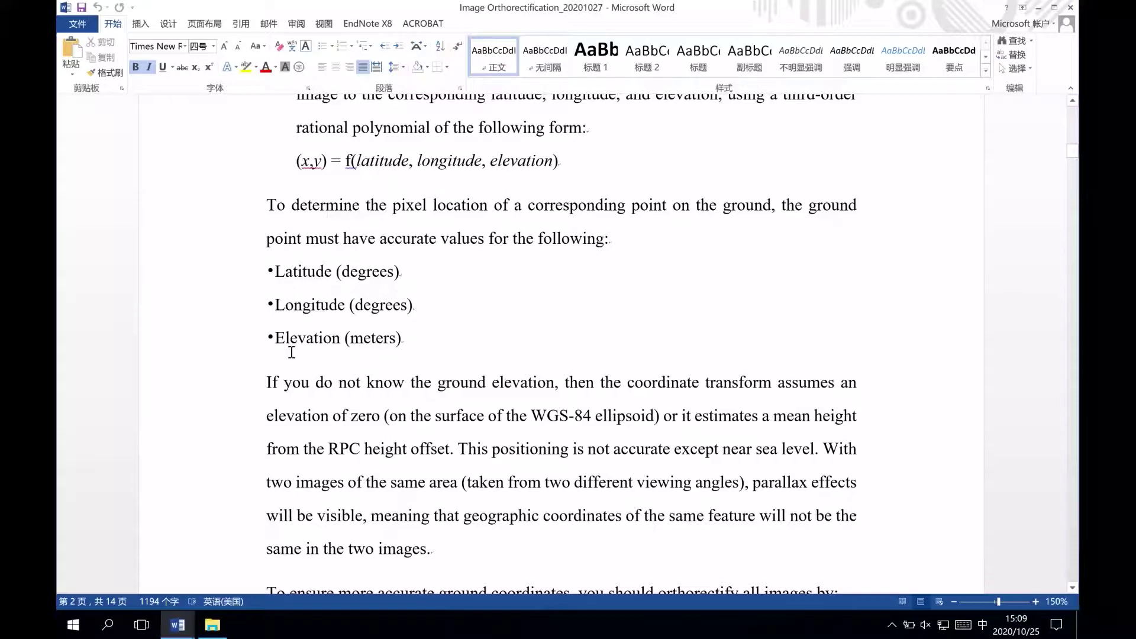
{"action": "scroll", "coordinate": [333, 399], "scroll_direction": "down", "scroll_amount": 4}
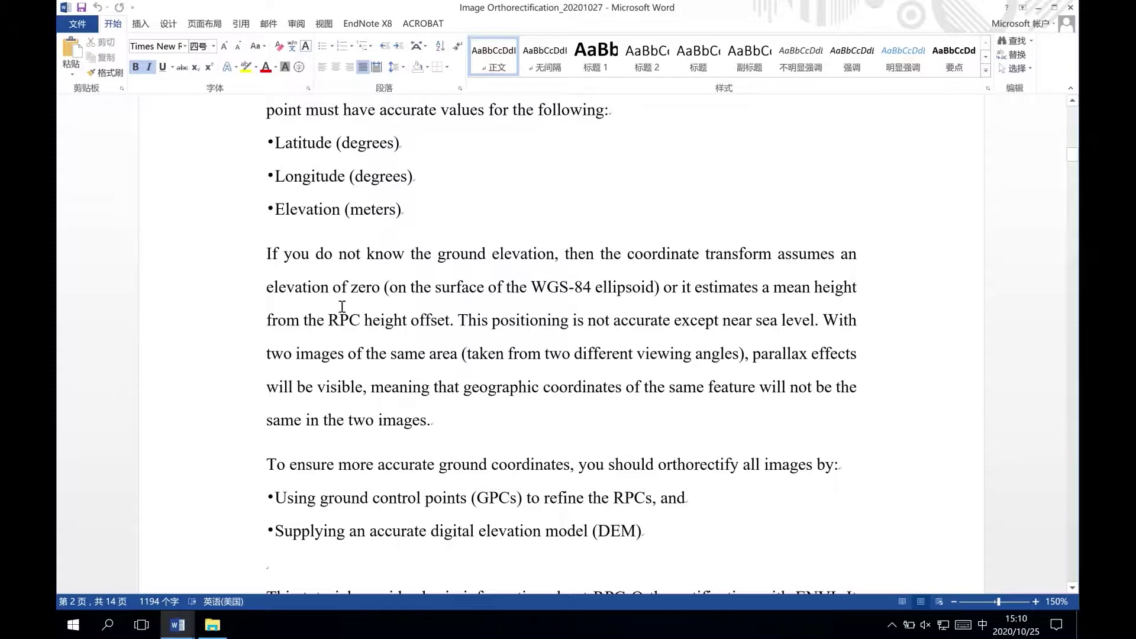
{"action": "scroll", "coordinate": [363, 420], "scroll_direction": "down", "scroll_amount": 3}
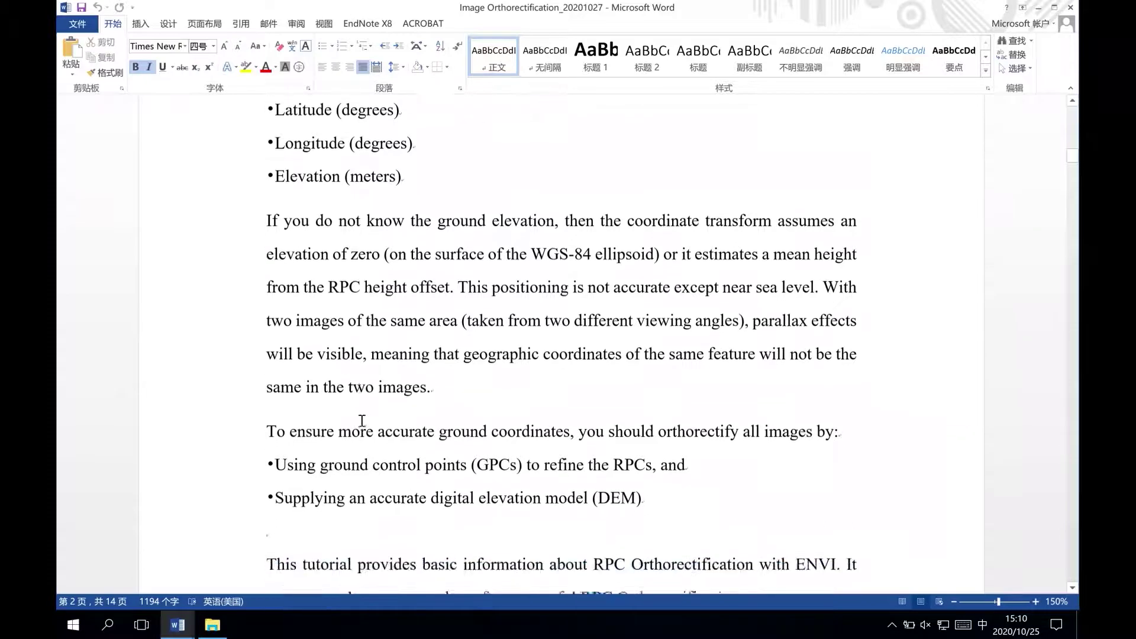
{"action": "scroll", "coordinate": [362, 420], "scroll_direction": "down", "scroll_amount": 2}
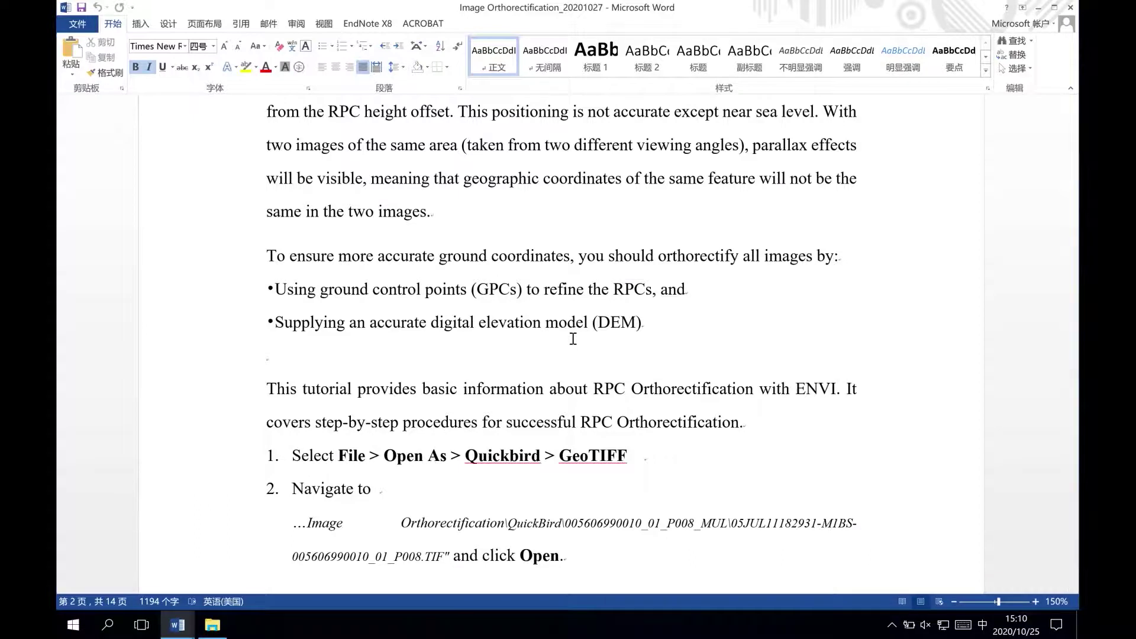
Step: Review the document from its Image Orthorectification introduction down to the Exercise 1 instructions for opening the QuickBird image
{"action": "scroll", "coordinate": [572, 339], "scroll_direction": "up", "scroll_amount": 8}
{"action": "scroll", "coordinate": [573, 338], "scroll_direction": "up", "scroll_amount": 10}
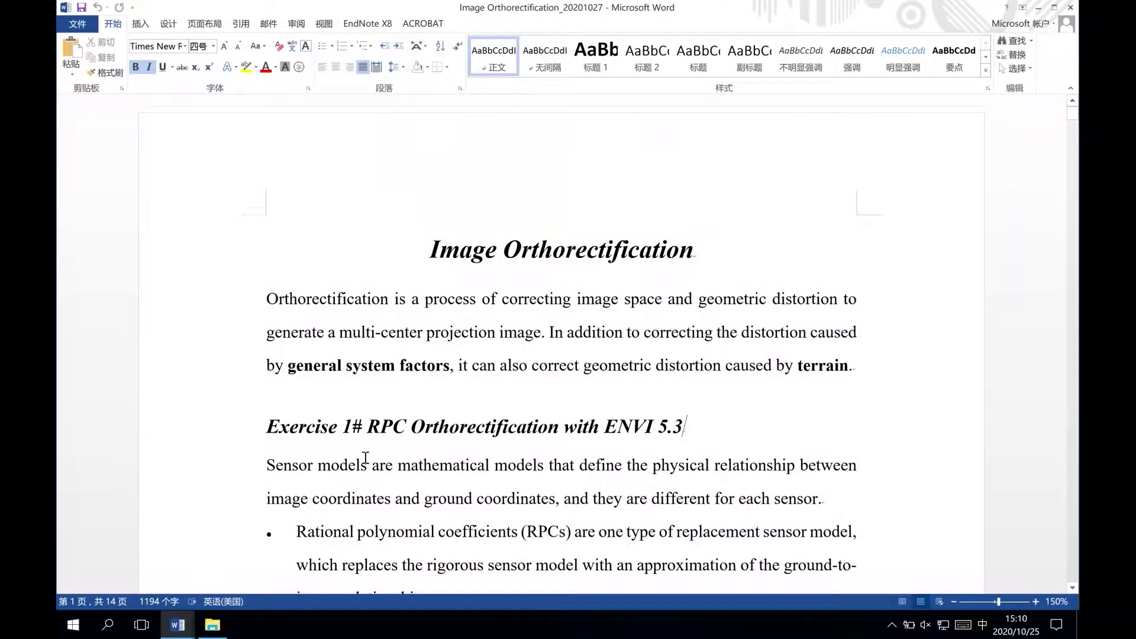
{"action": "scroll", "coordinate": [365, 457], "scroll_direction": "down", "scroll_amount": 3}
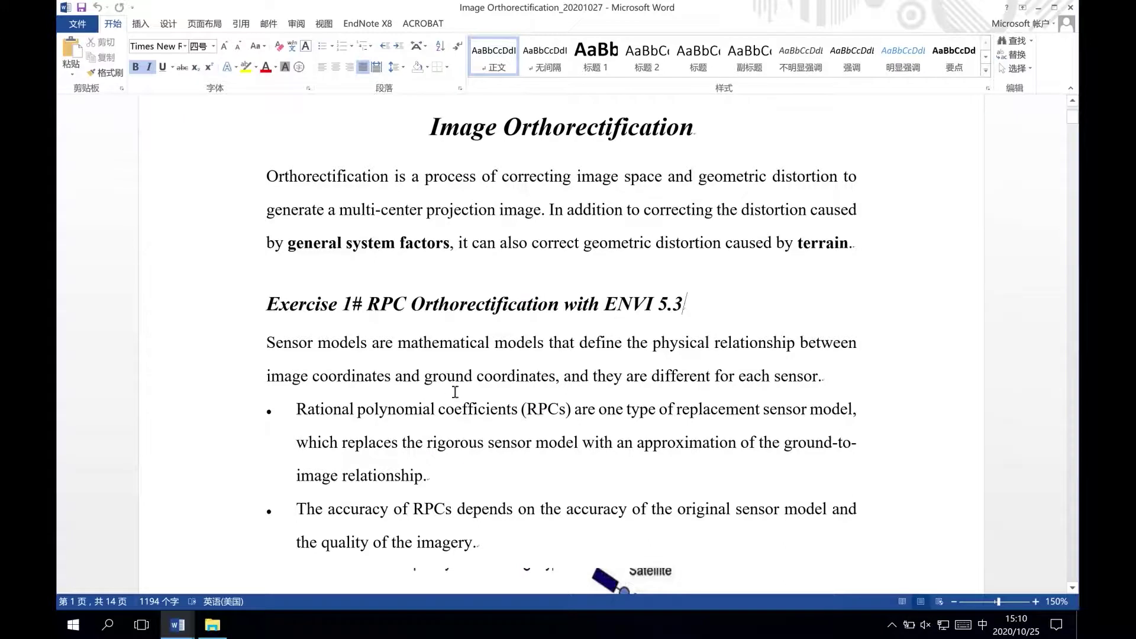
{"action": "scroll", "coordinate": [441, 399], "scroll_direction": "down", "scroll_amount": 20}
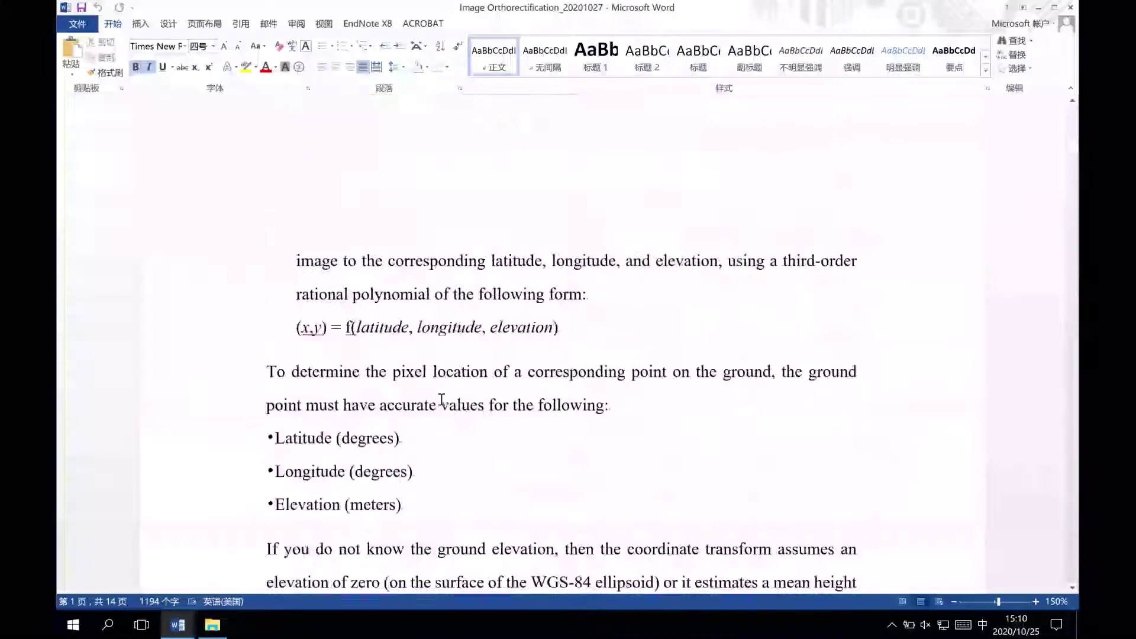
{"action": "scroll", "coordinate": [441, 399], "scroll_direction": "down", "scroll_amount": 3}
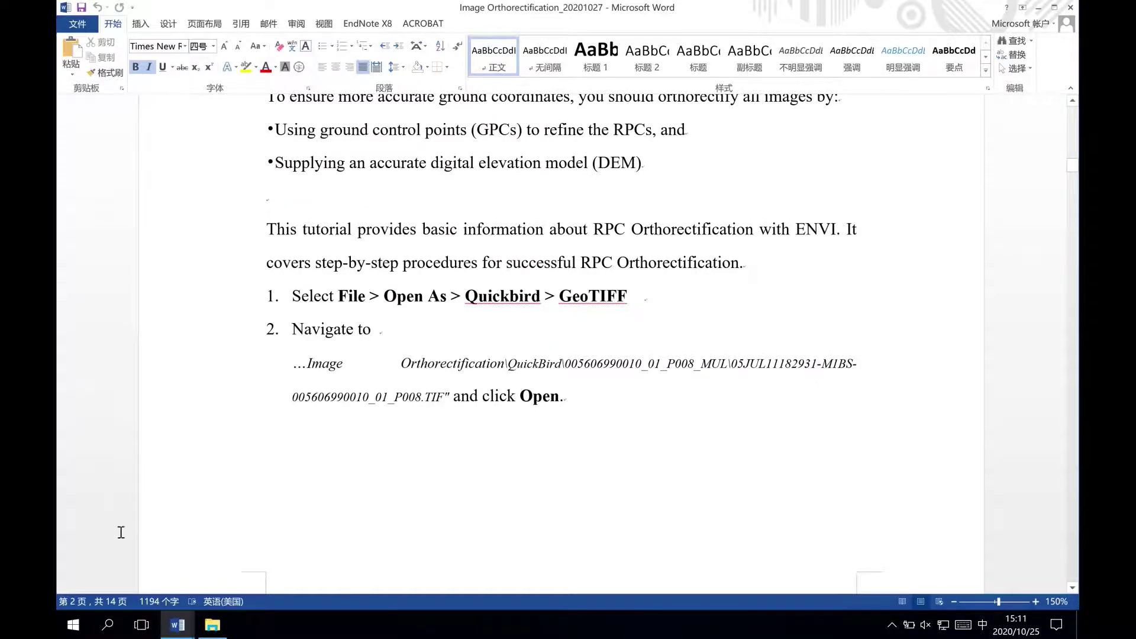
Step: Launch the standard ENVI program from the ENVI 5.1 program group
{"action": "left_click", "coordinate": [71, 628]}
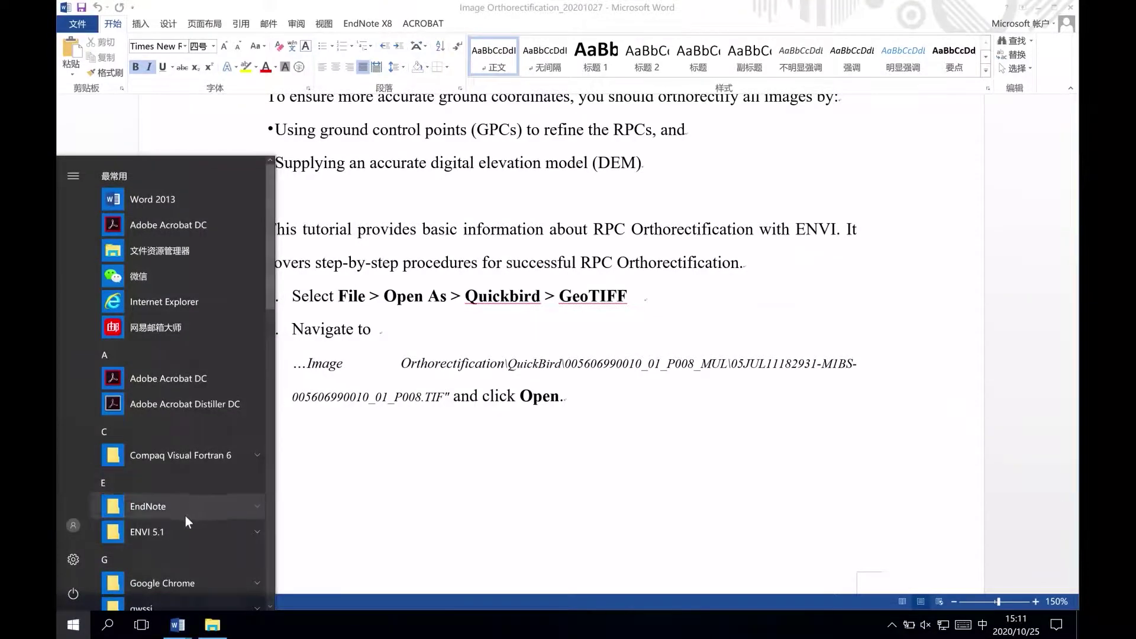
{"action": "scroll", "coordinate": [191, 497], "scroll_direction": "down", "scroll_amount": 1}
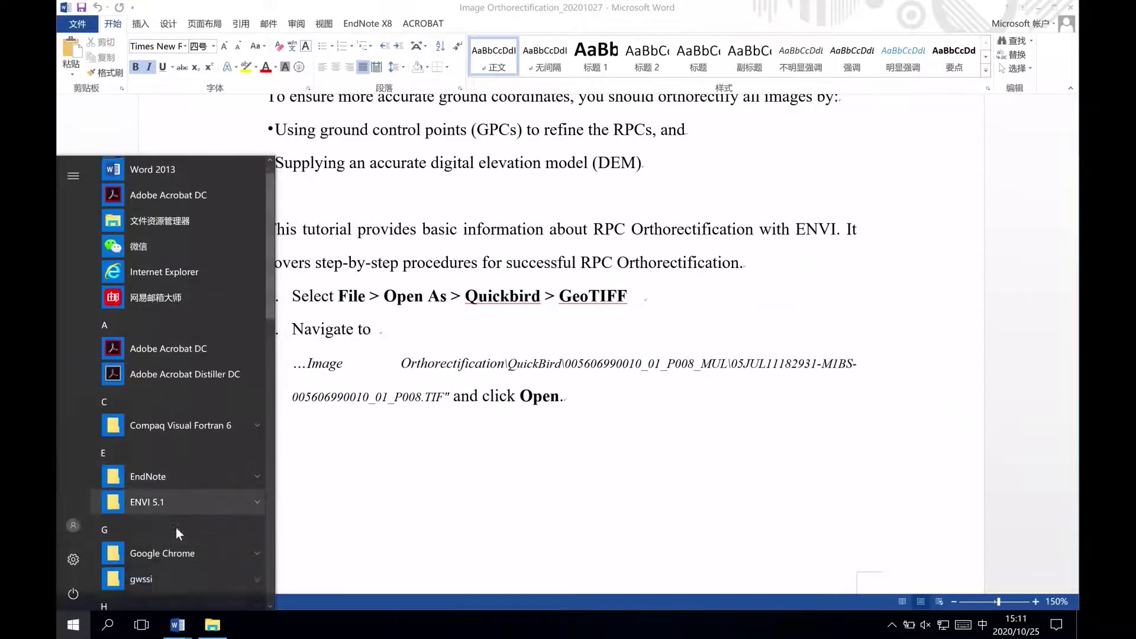
{"action": "left_click", "coordinate": [185, 495]}
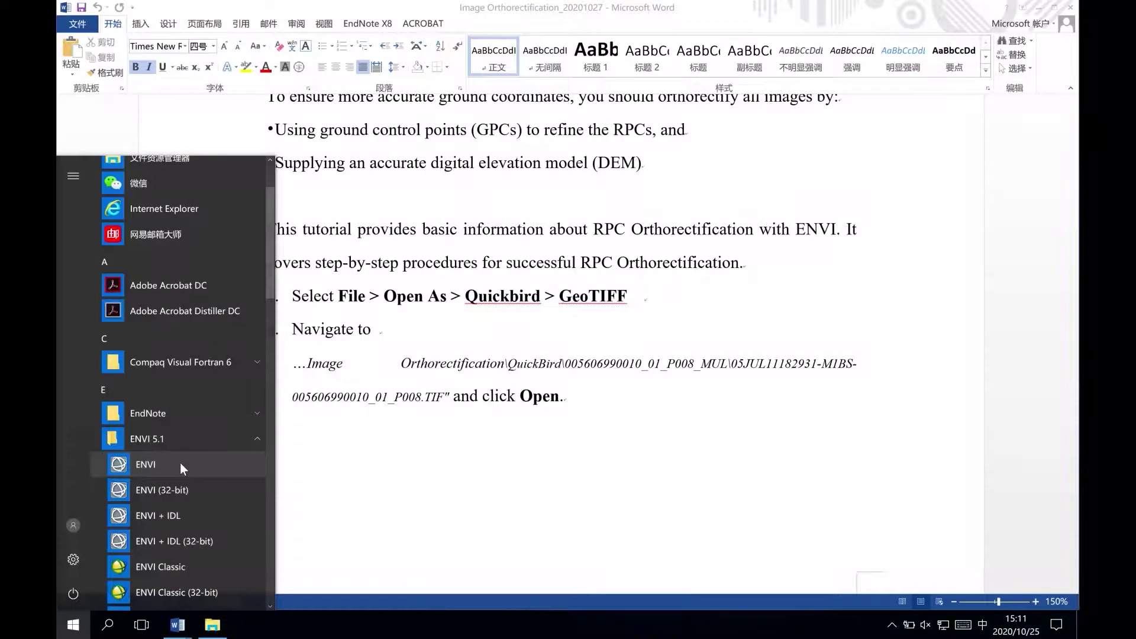
{"action": "left_click", "coordinate": [179, 463]}
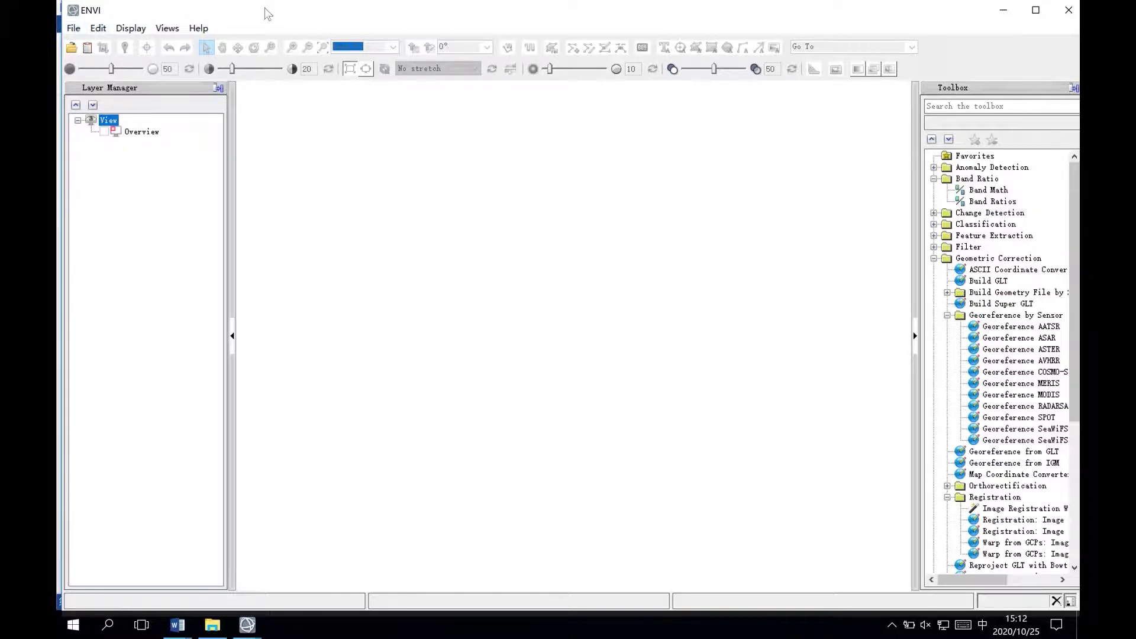
Step: Start opening an image file as QuickBird sensor data
{"action": "left_click", "coordinate": [74, 28]}
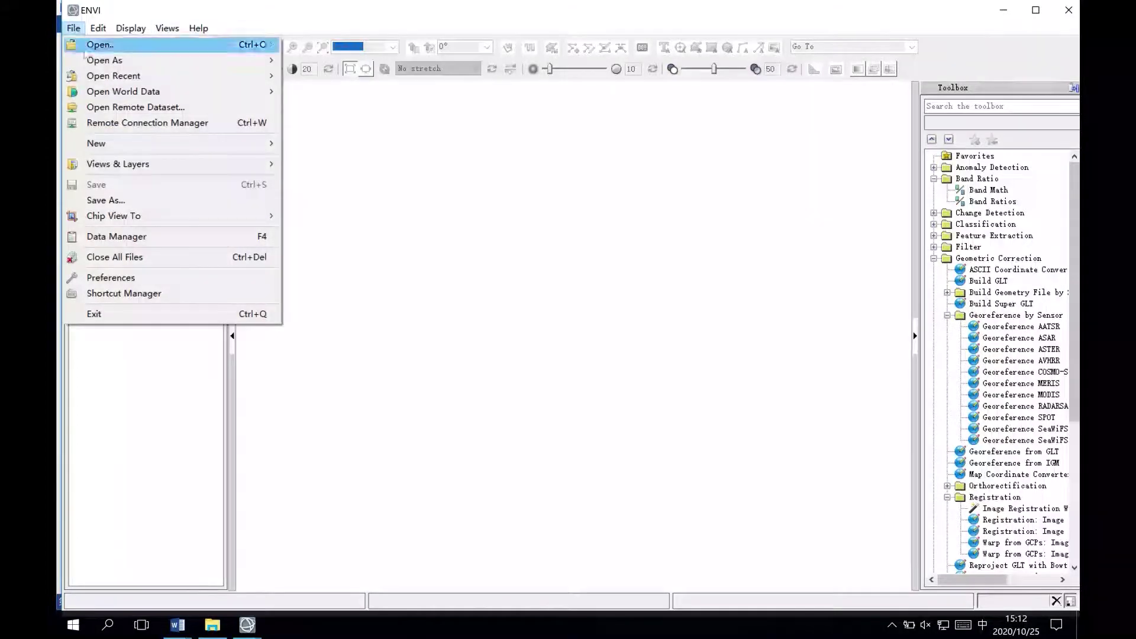
{"action": "mouse_move", "coordinate": [94, 64]}
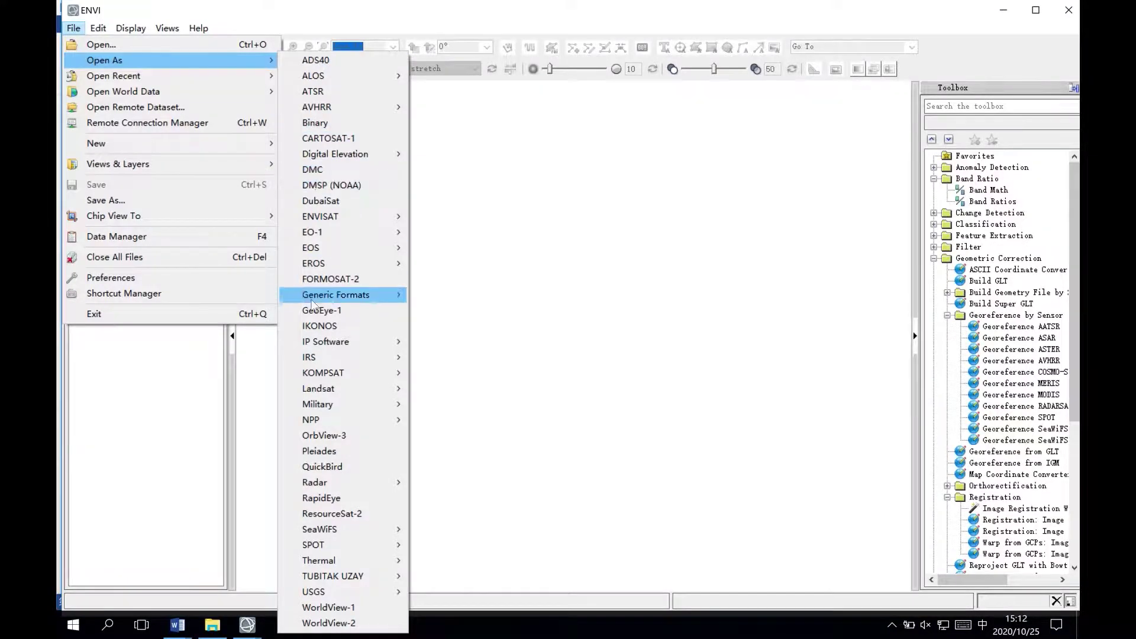
{"action": "mouse_move", "coordinate": [312, 301]}
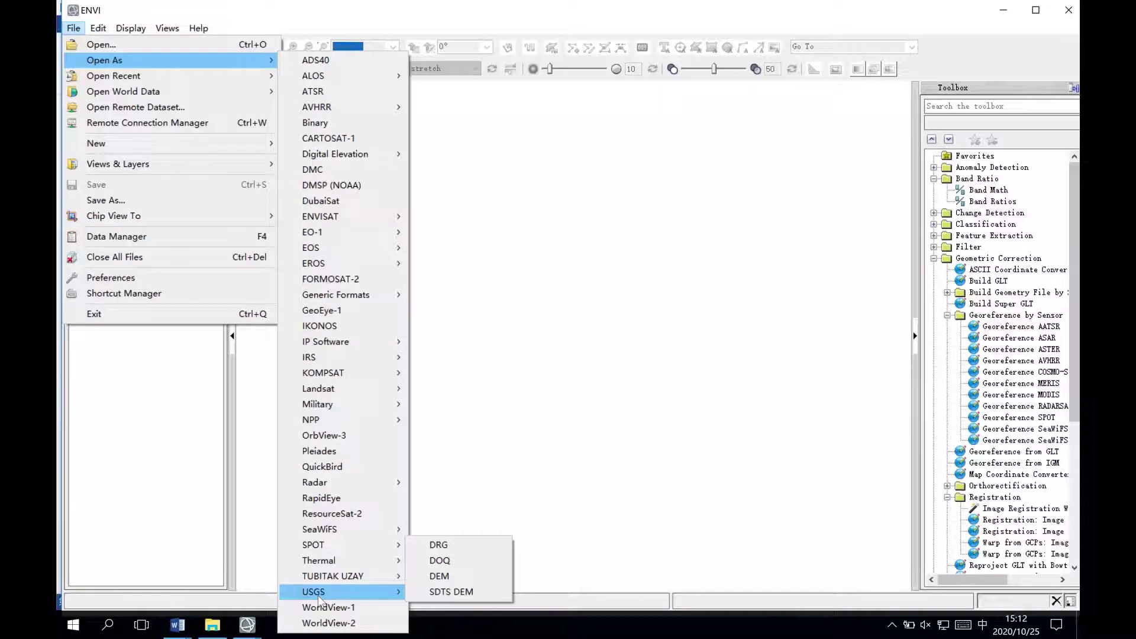
{"action": "left_click", "coordinate": [345, 468]}
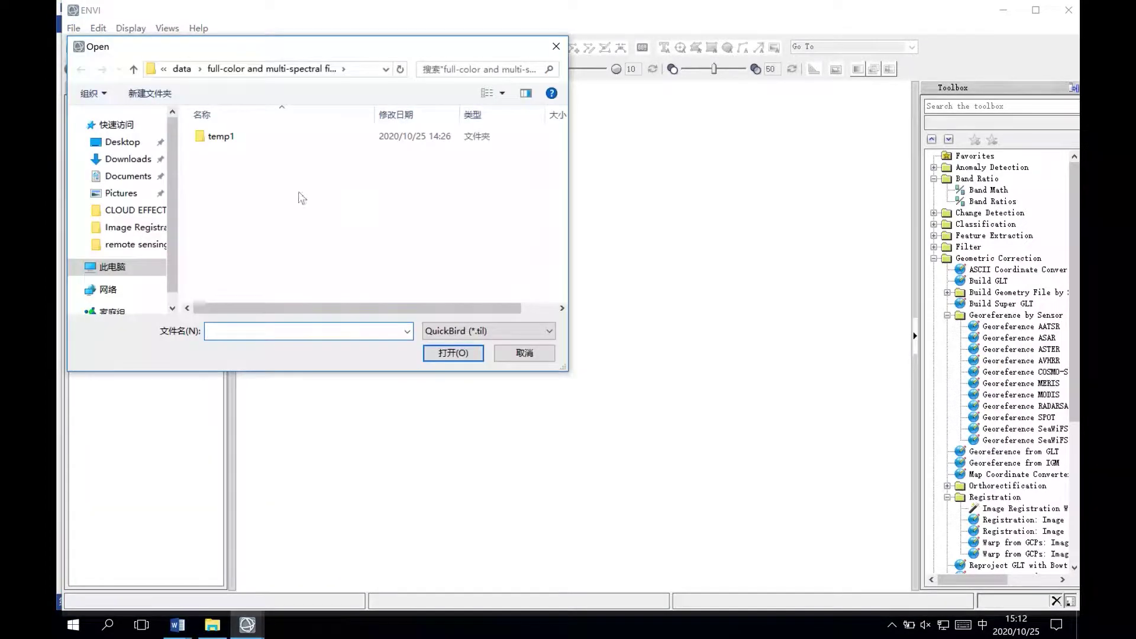
Step: Browse to the Data folder inside Image Orthorectification in the remote sensing image process folder
{"action": "left_click", "coordinate": [183, 69]}
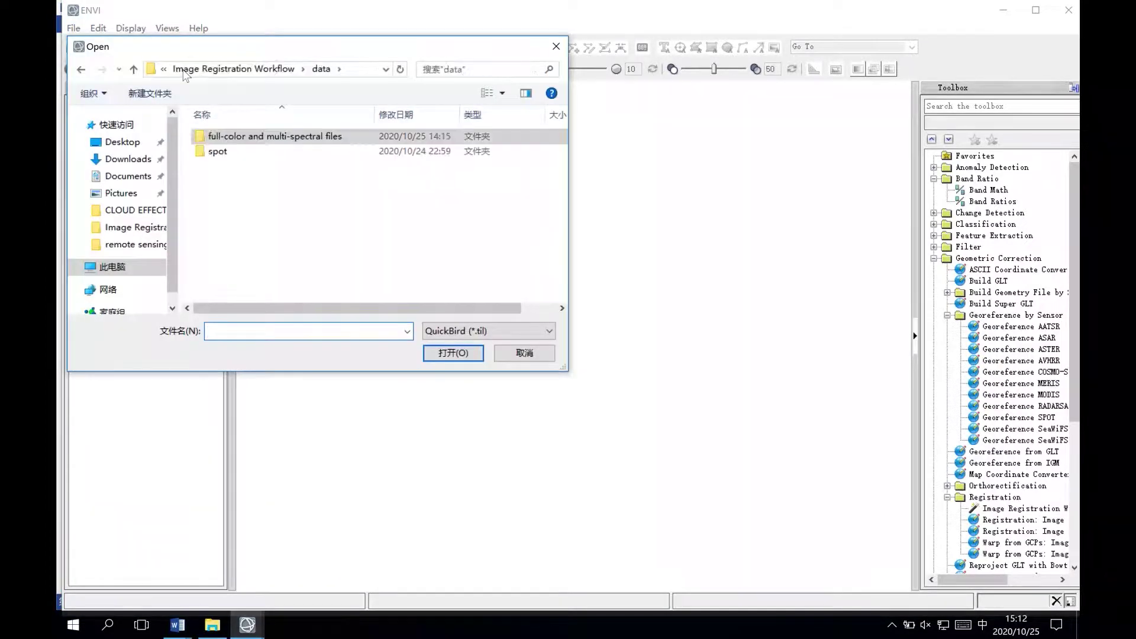
{"action": "left_click", "coordinate": [182, 69]}
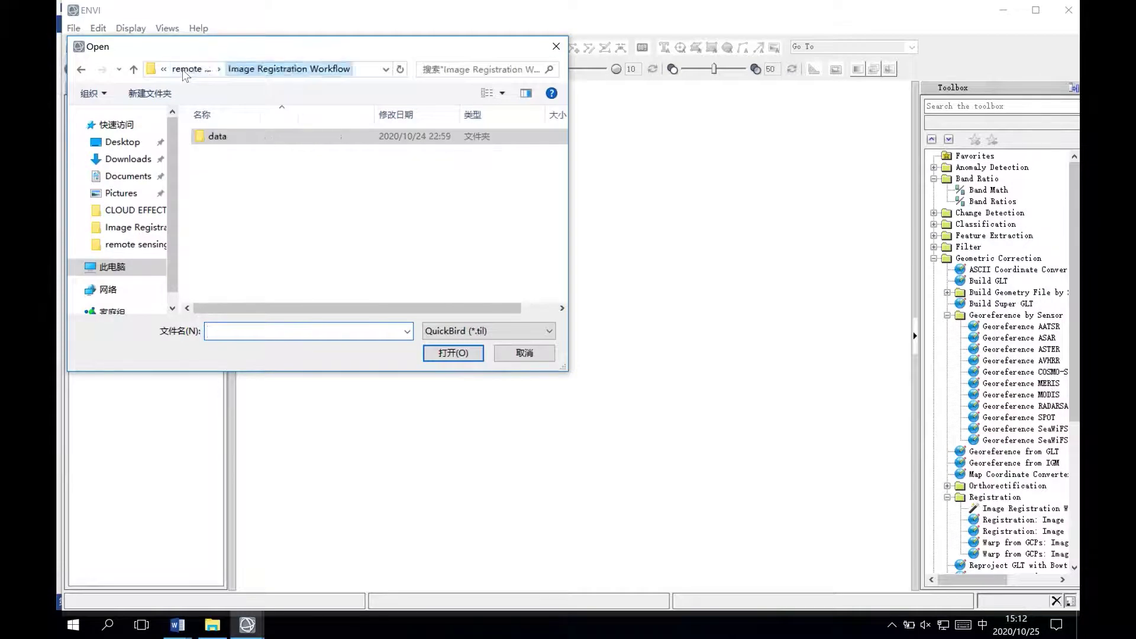
{"action": "left_click", "coordinate": [182, 69]}
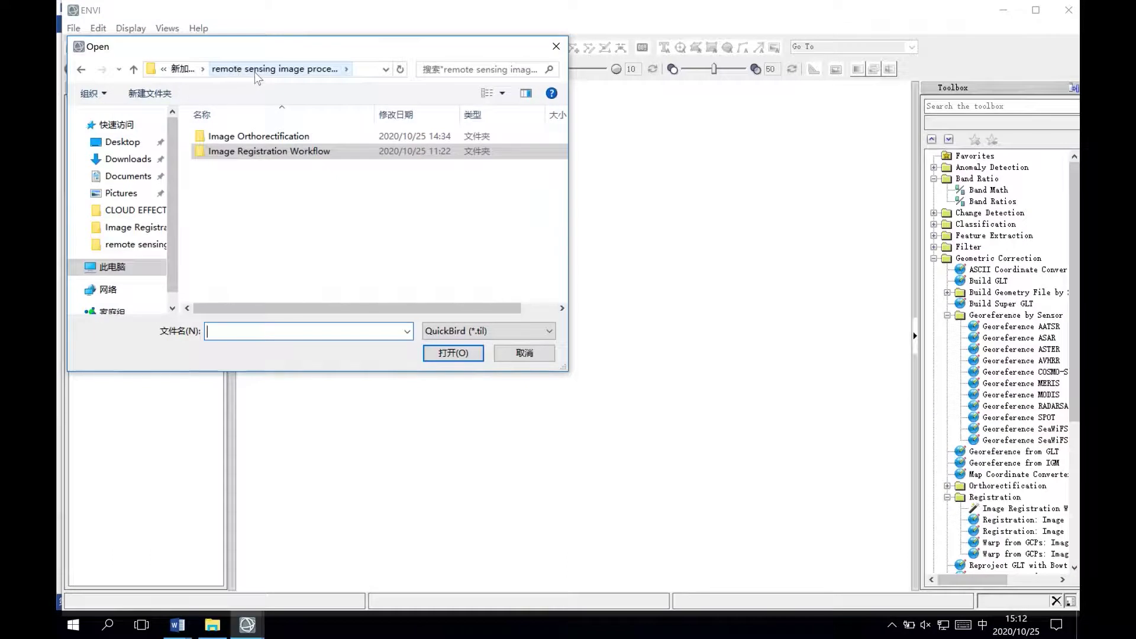
{"action": "left_click", "coordinate": [236, 141]}
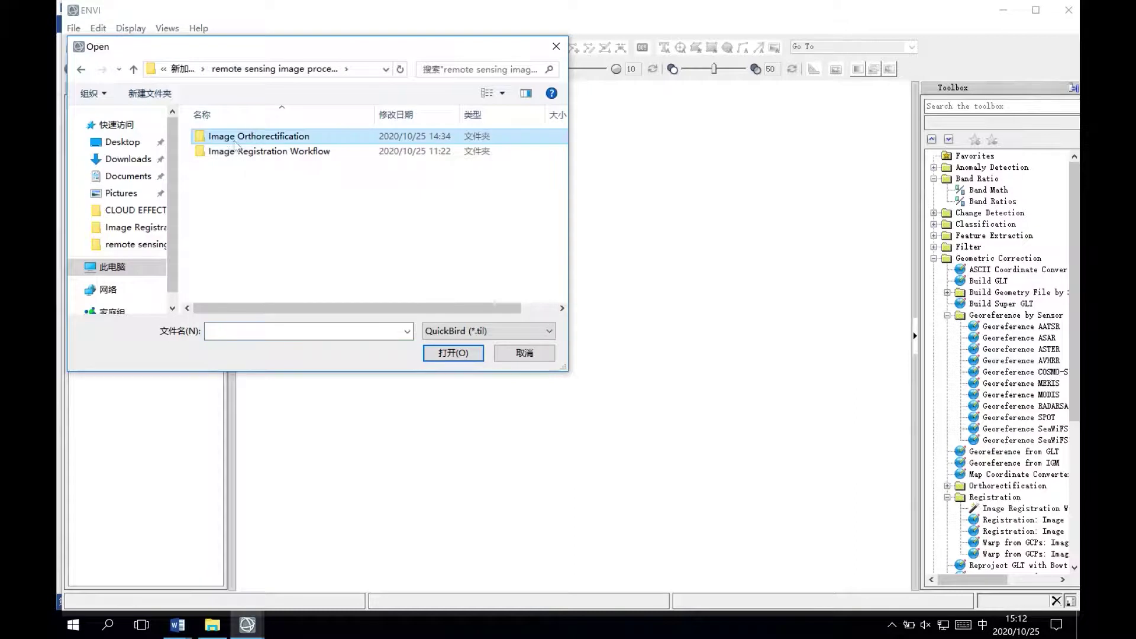
{"action": "double_click", "coordinate": [284, 138]}
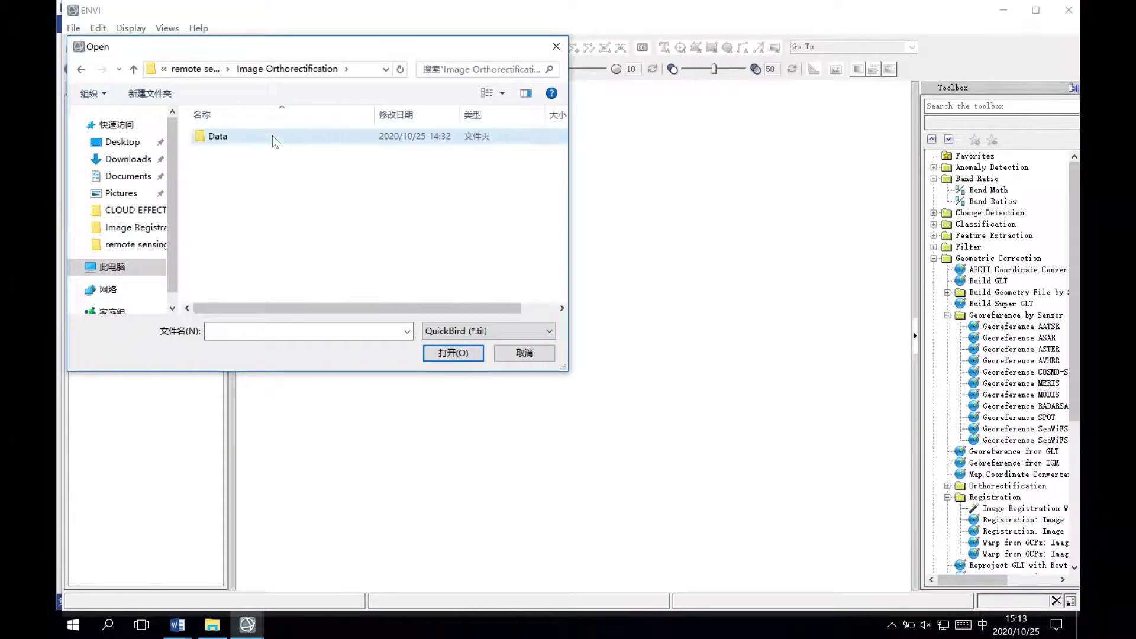
{"action": "double_click", "coordinate": [272, 136]}
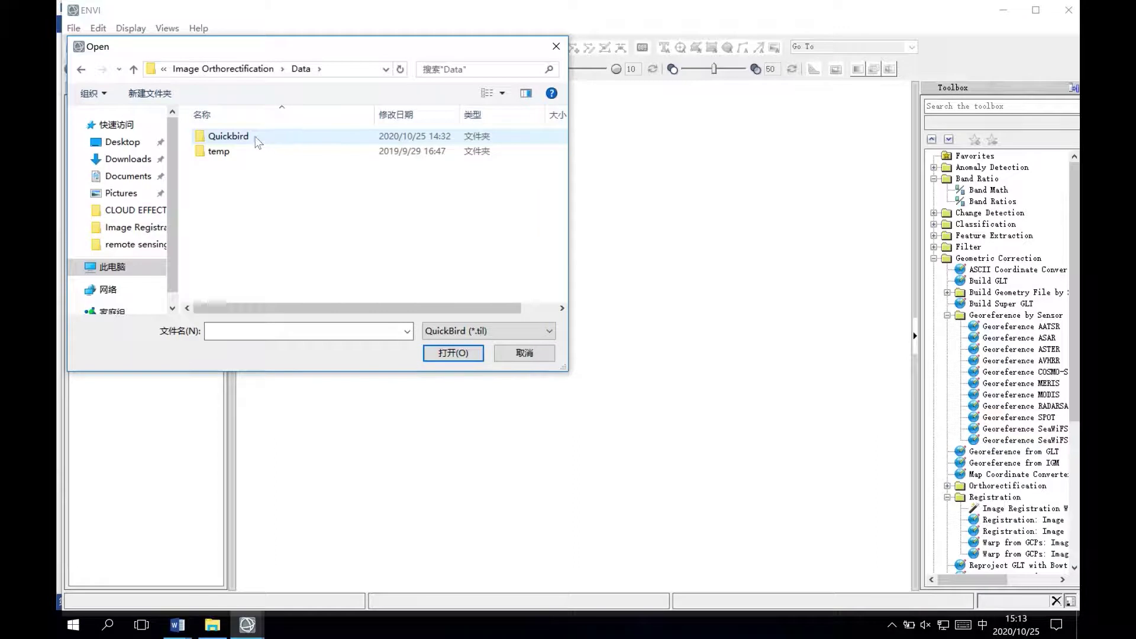
{"action": "left_click", "coordinate": [236, 141]}
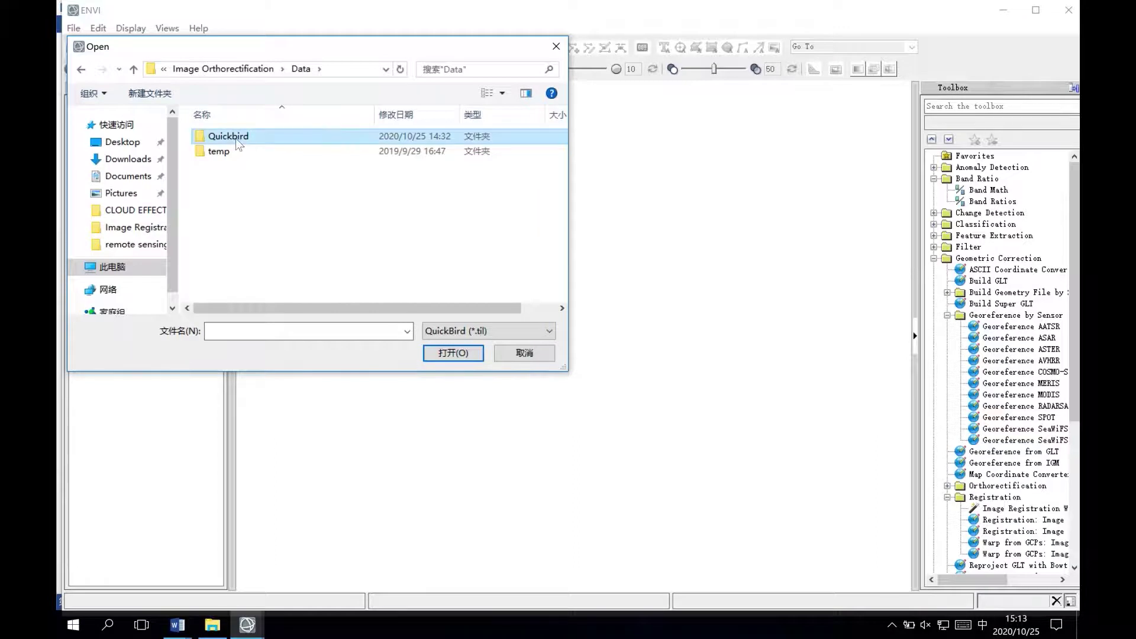
{"action": "left_click", "coordinate": [237, 140]}
{"action": "left_click", "coordinate": [253, 160]}
{"action": "left_click", "coordinate": [249, 137]}
{"action": "double_click", "coordinate": [248, 136]}
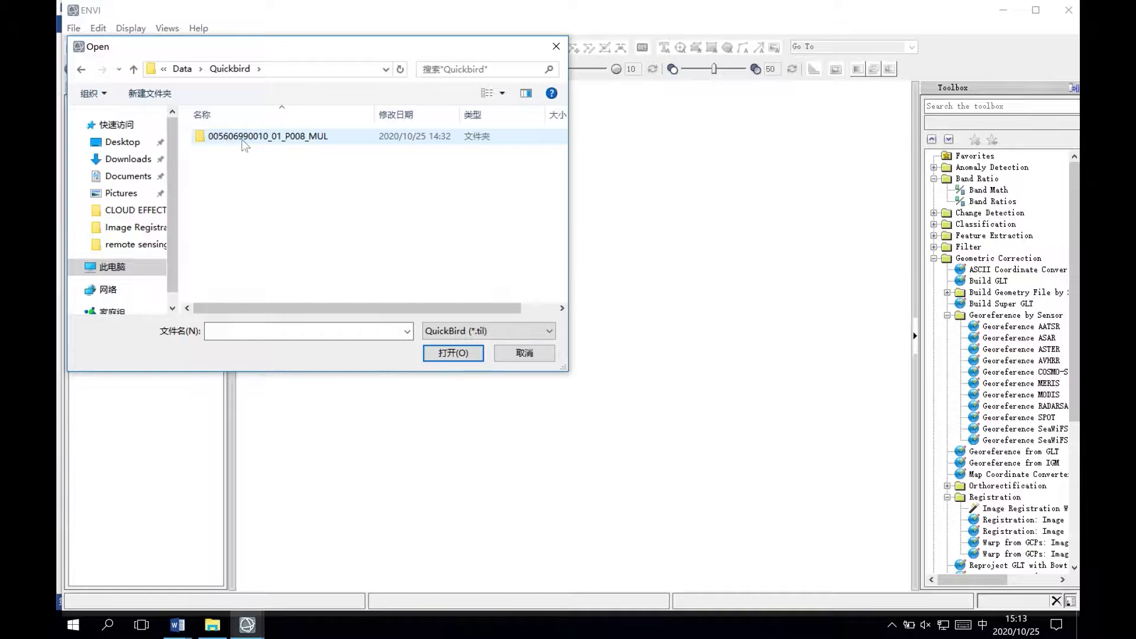
{"action": "left_click", "coordinate": [286, 141]}
{"action": "double_click", "coordinate": [286, 140]}
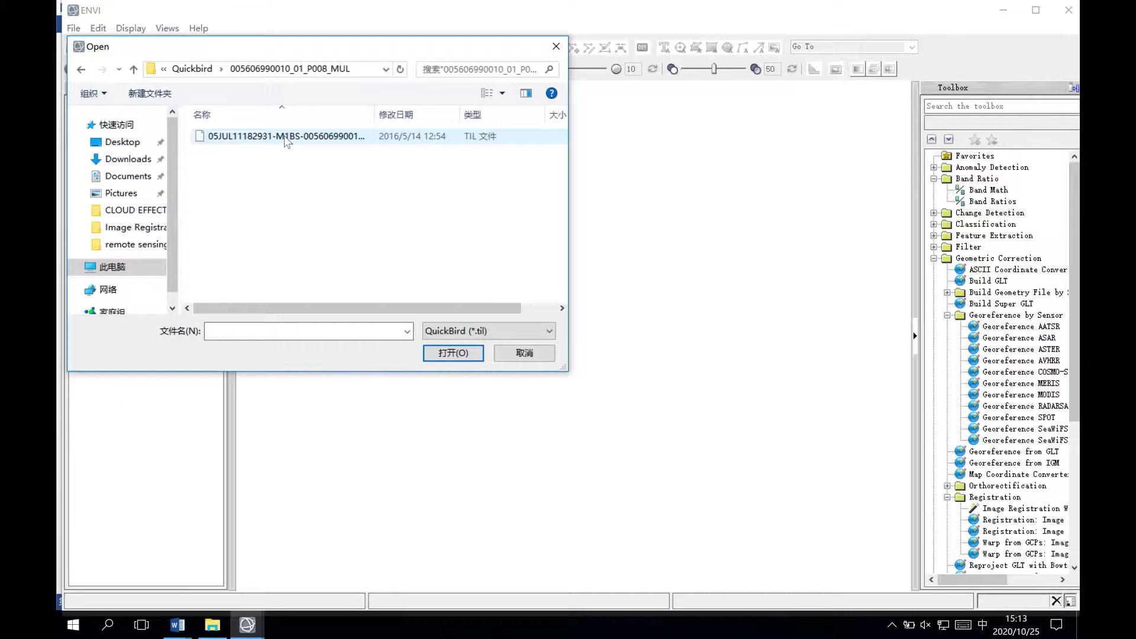
{"action": "left_click", "coordinate": [284, 136]}
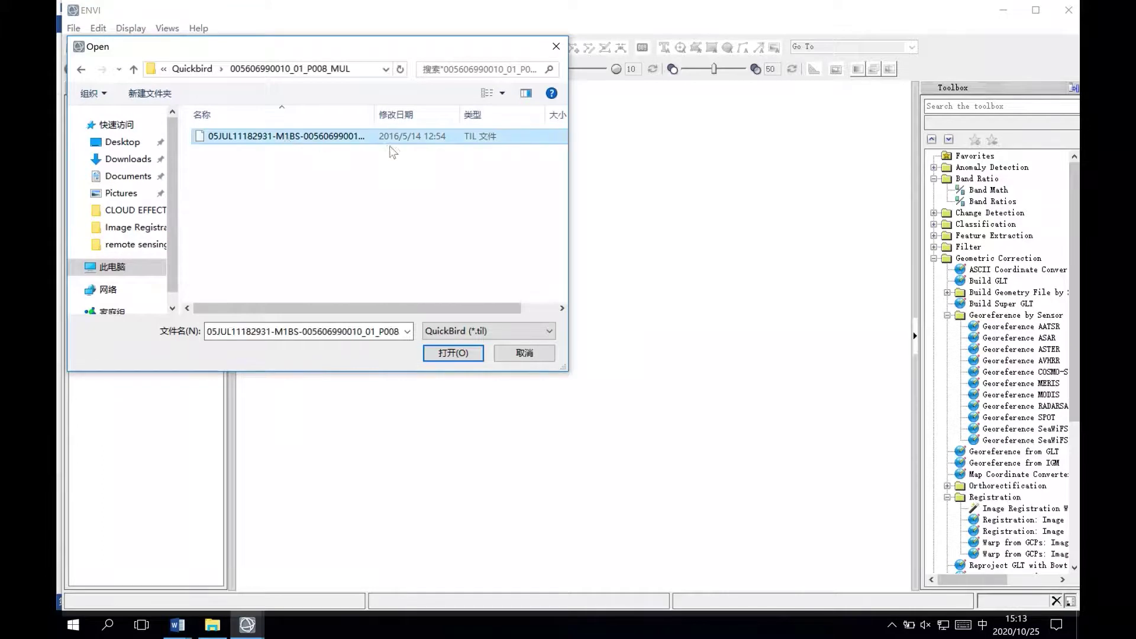
{"action": "left_click", "coordinate": [445, 356]}
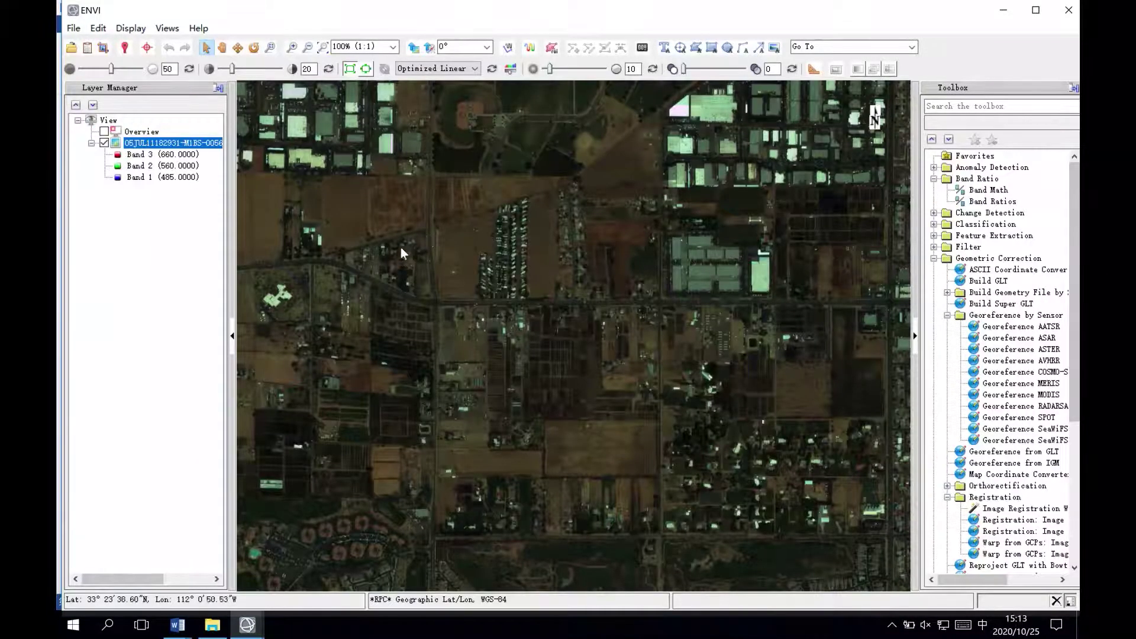
Step: Review the loaded QuickBird image's full extent, band list and file information in the Data Manager
{"action": "left_click", "coordinate": [324, 48]}
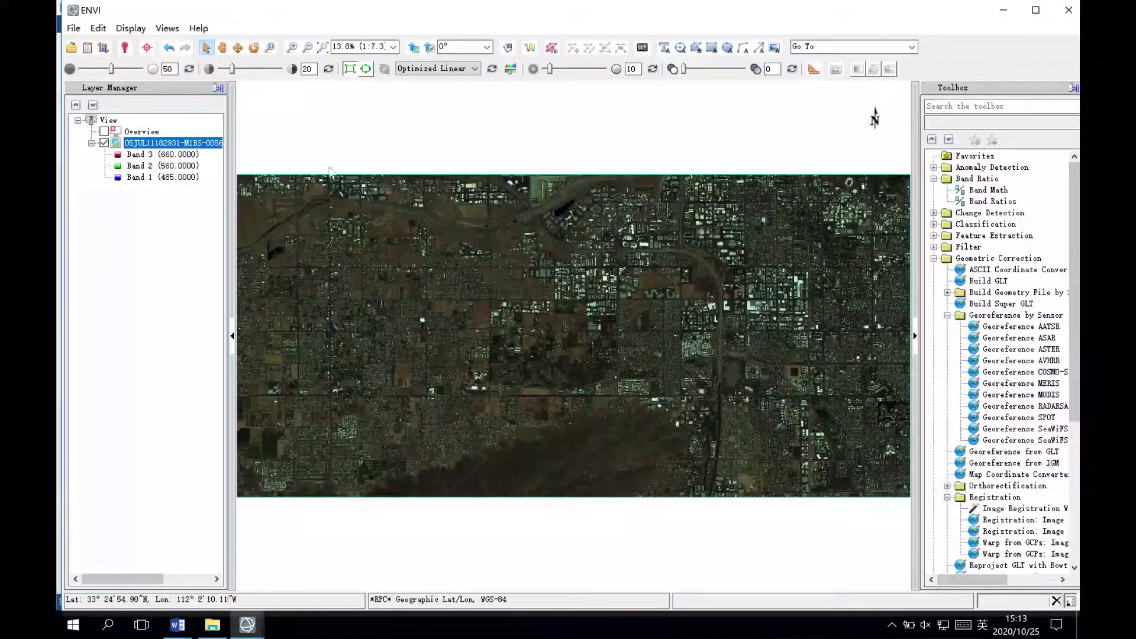
{"action": "left_click", "coordinate": [89, 48]}
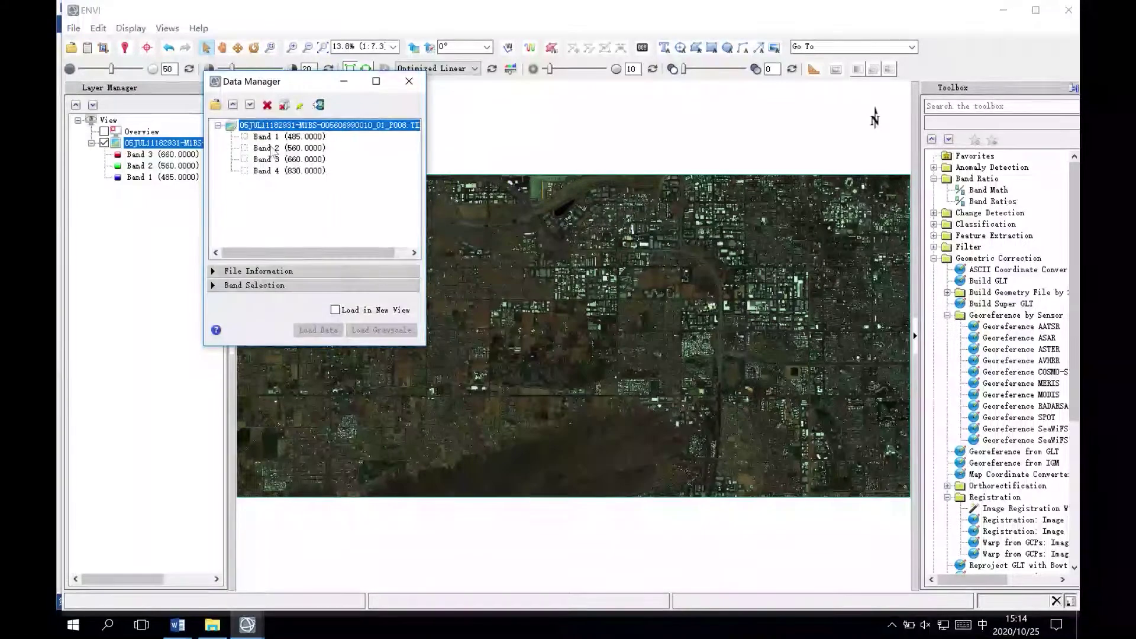
{"action": "left_click", "coordinate": [213, 272]}
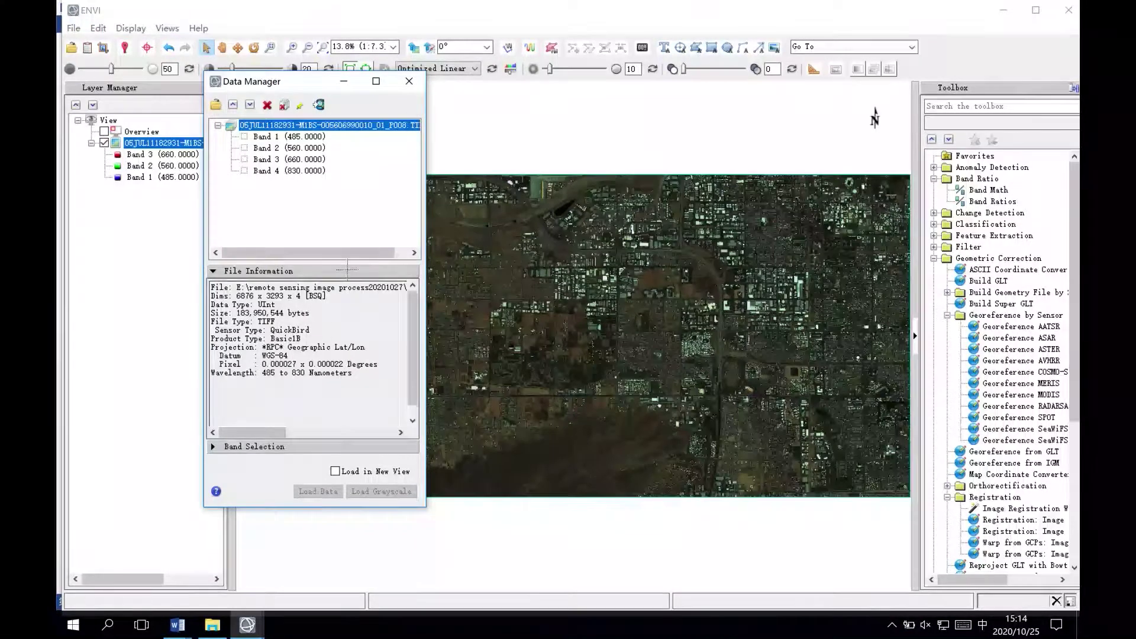
{"action": "left_click", "coordinate": [408, 84]}
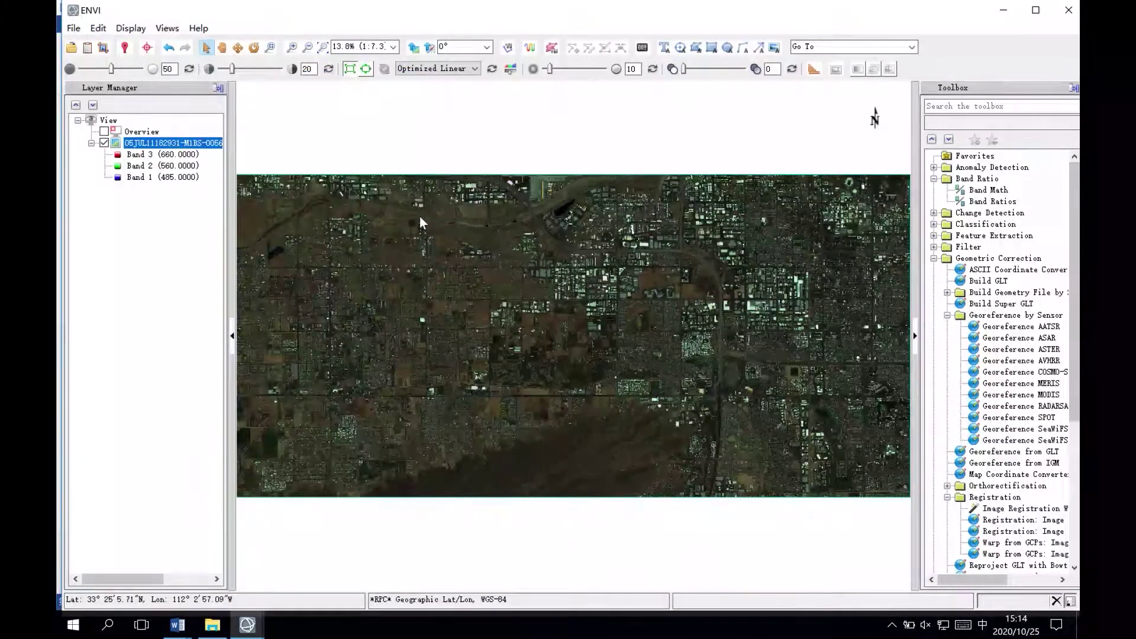
Step: Open the phoenix_DEM_subset TIF elevation file from the Quickbird folder
{"action": "left_click", "coordinate": [73, 28]}
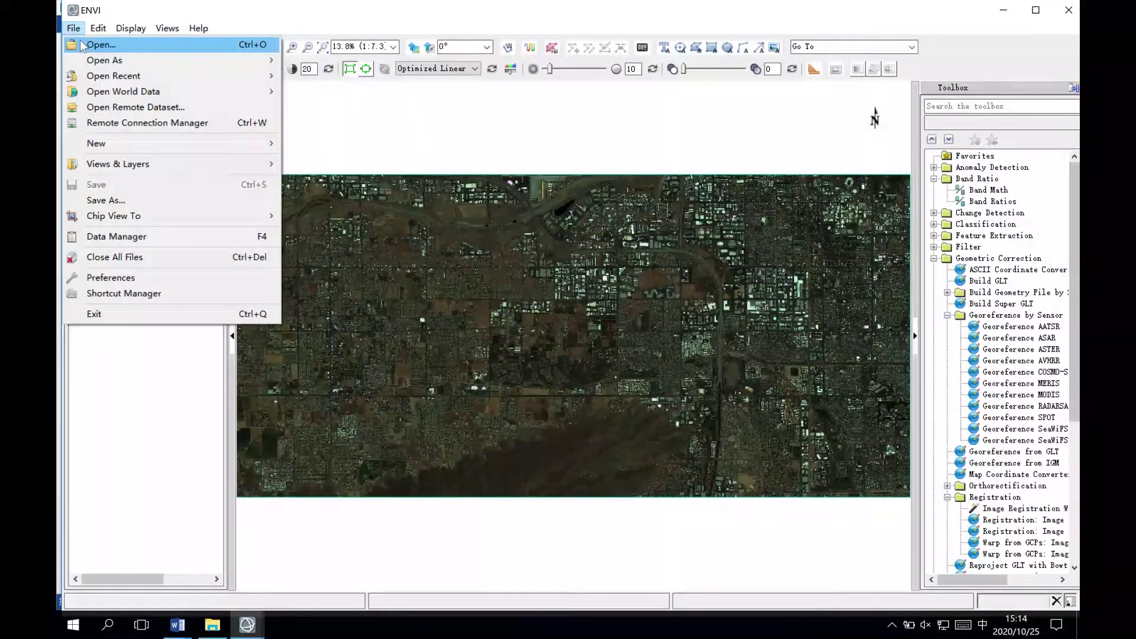
{"action": "left_click", "coordinate": [80, 44]}
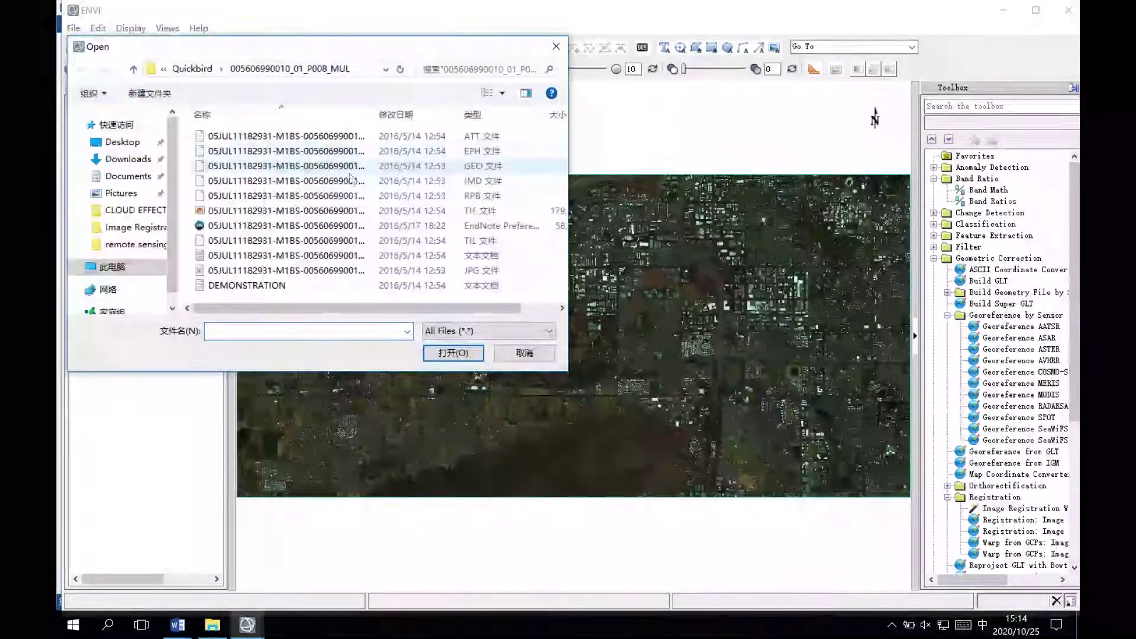
{"action": "left_click", "coordinate": [202, 70]}
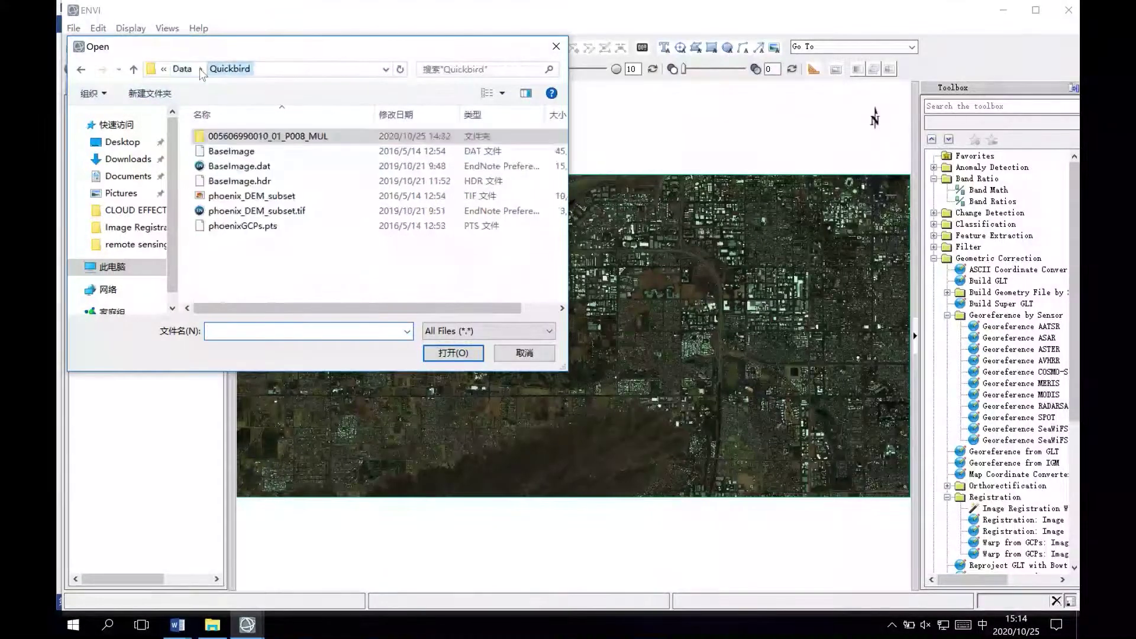
{"action": "left_click", "coordinate": [264, 202]}
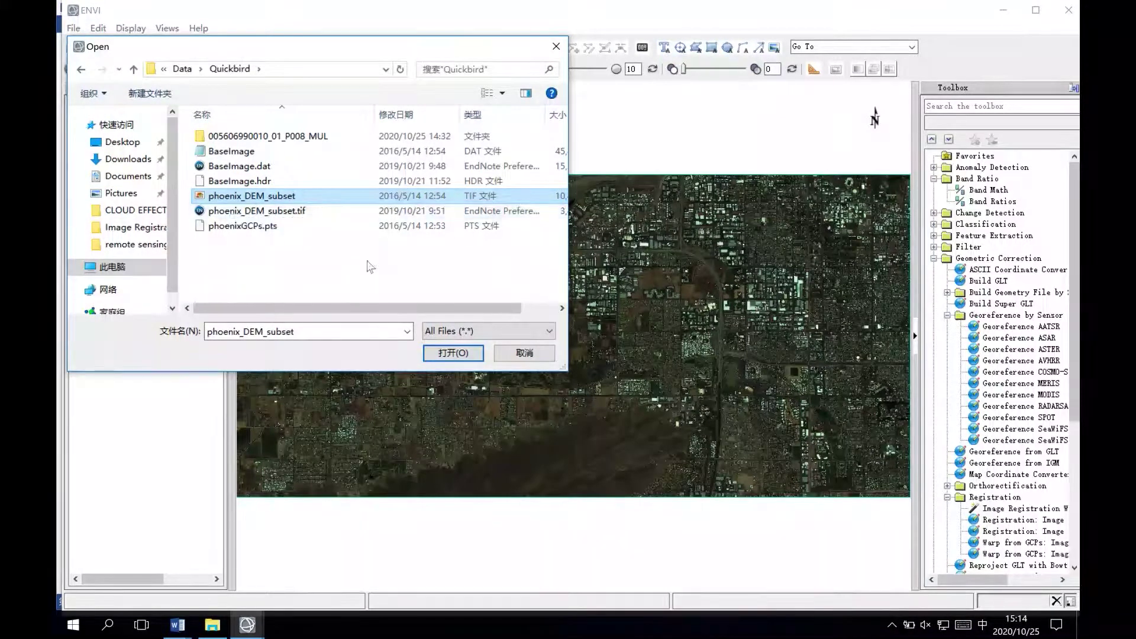
{"action": "left_click", "coordinate": [440, 354]}
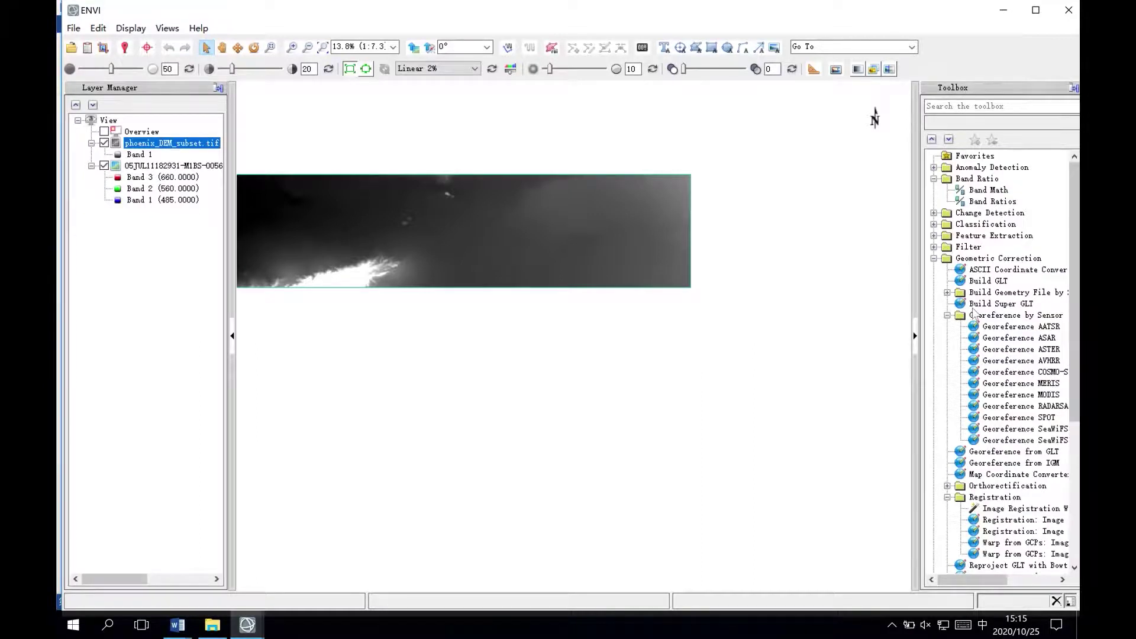
Step: Launch the RPC Orthorectification workflow from the Orthorectification tools under Geometric Correction
{"action": "left_click", "coordinate": [981, 260]}
{"action": "left_click", "coordinate": [935, 259]}
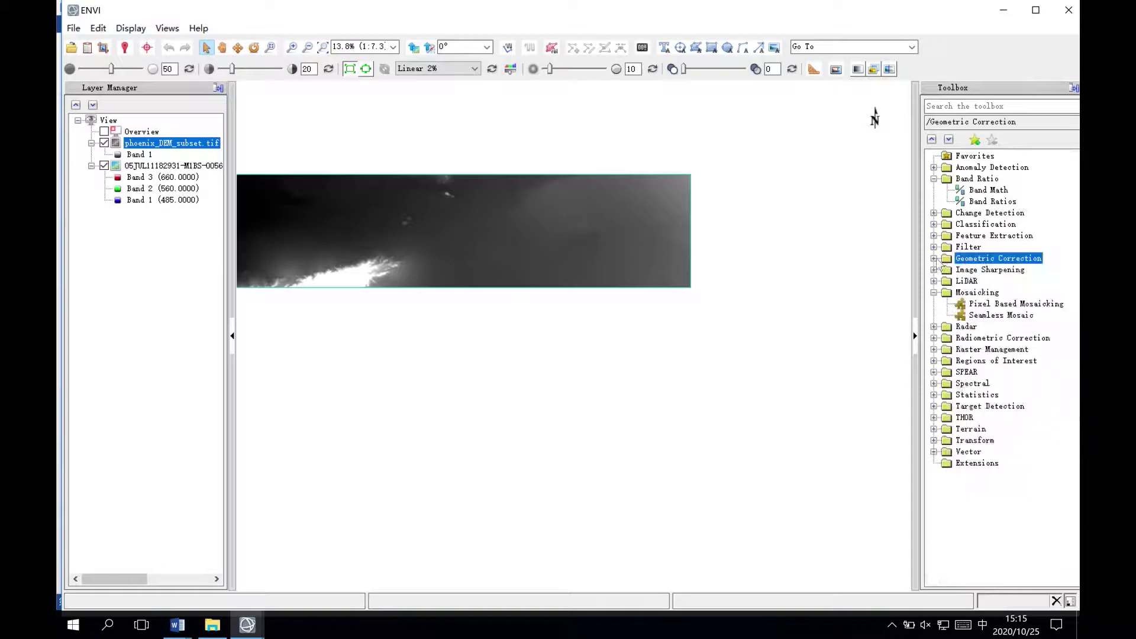
{"action": "left_click", "coordinate": [935, 259]}
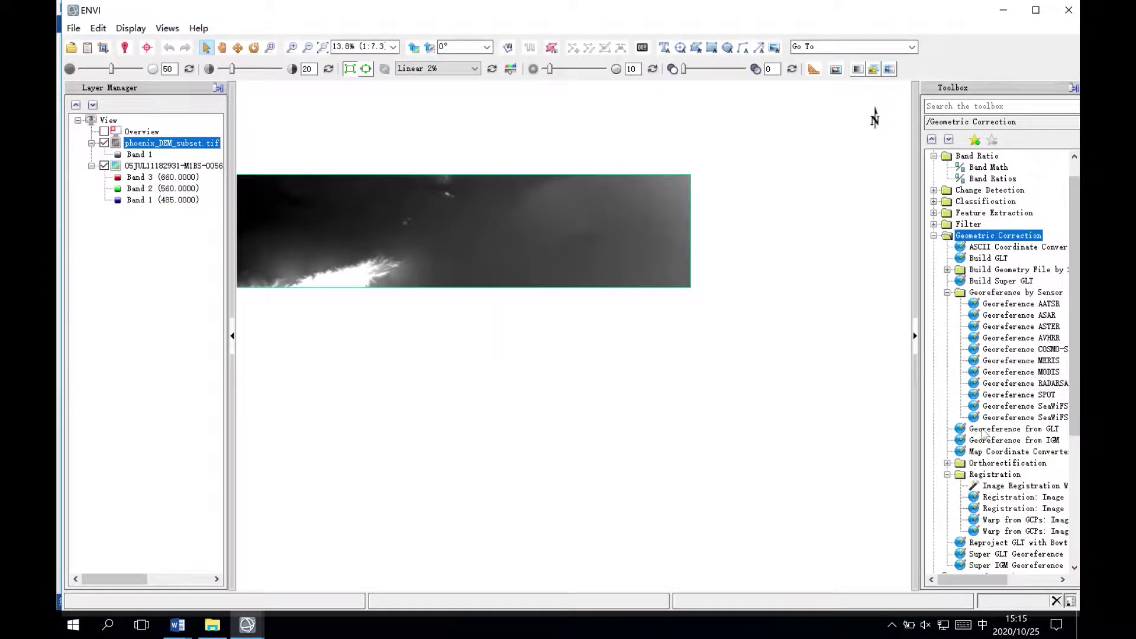
{"action": "left_click", "coordinate": [947, 463]}
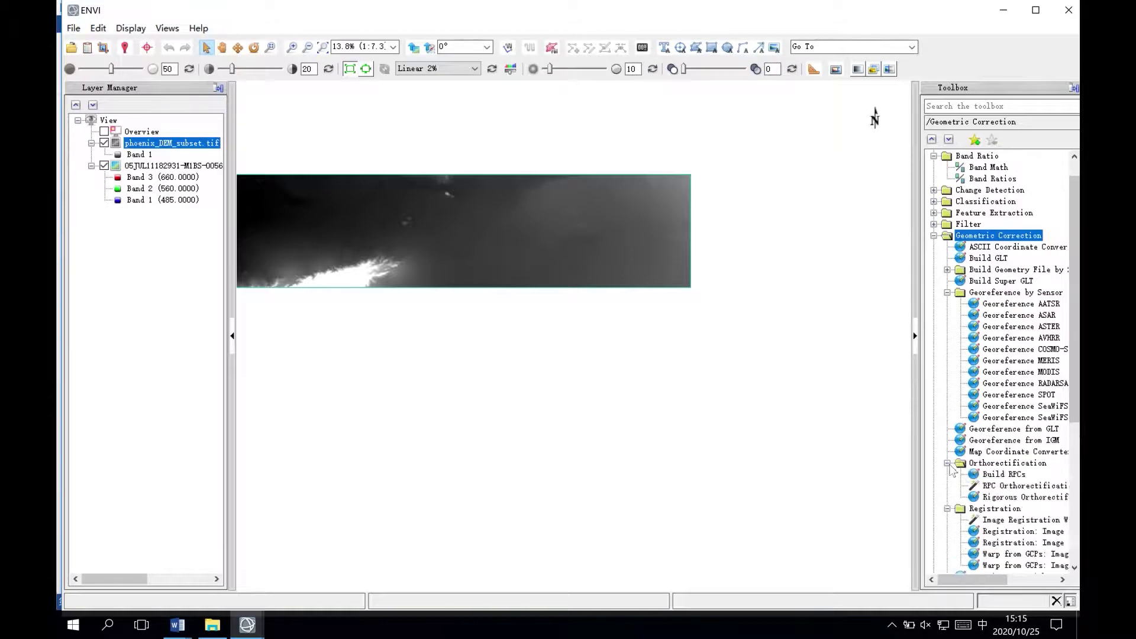
{"action": "scroll", "coordinate": [965, 490], "scroll_direction": "down", "scroll_amount": 1}
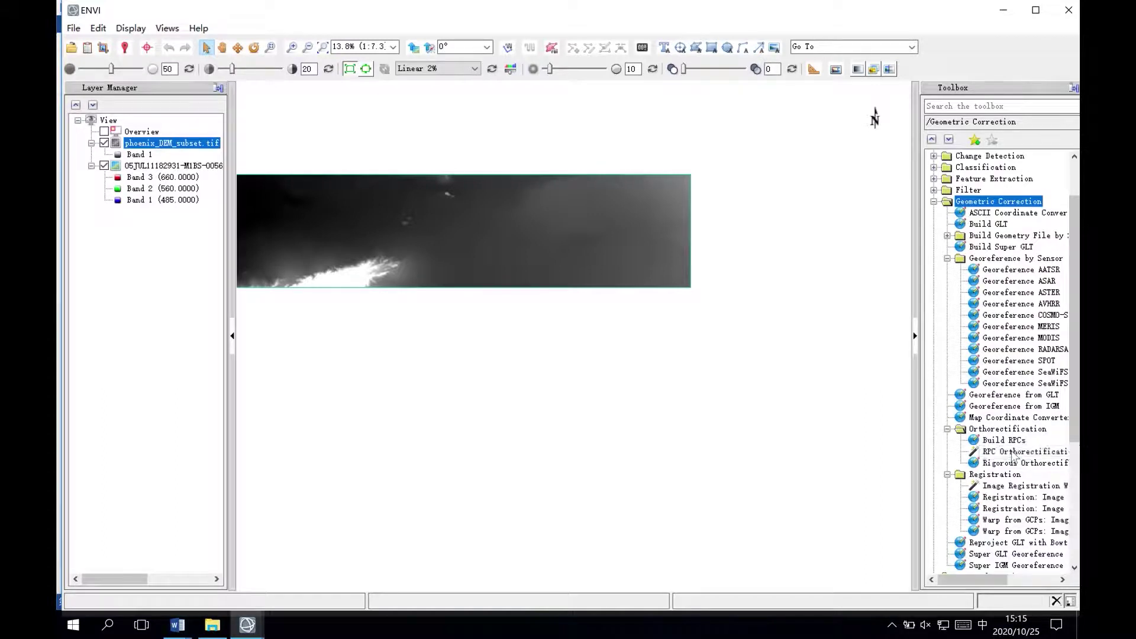
{"action": "left_click", "coordinate": [1014, 456]}
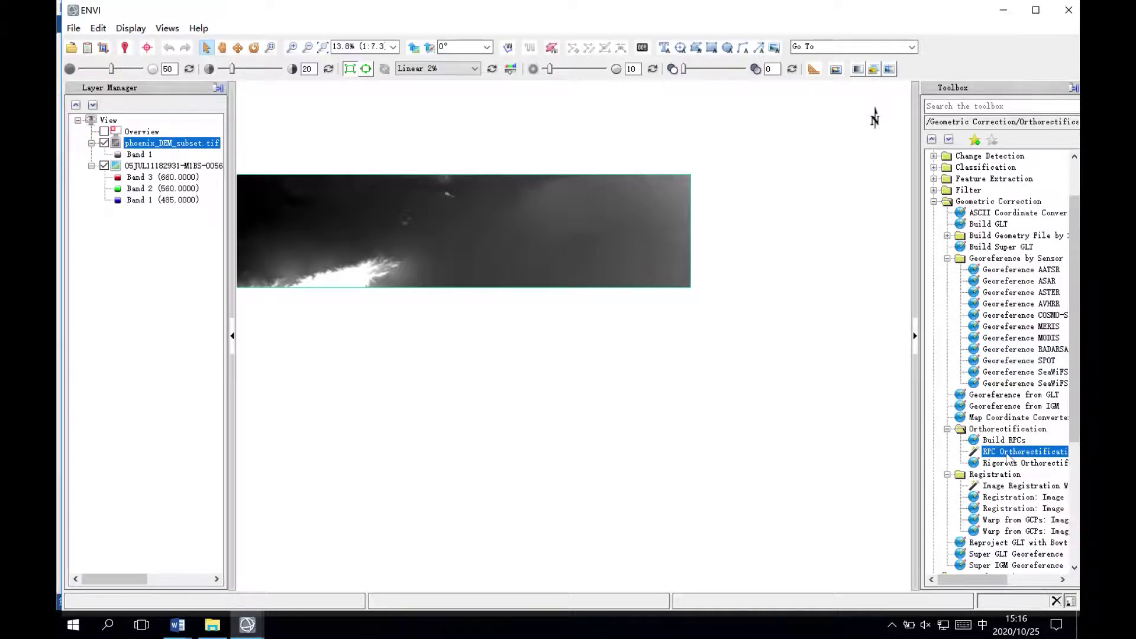
{"action": "double_click", "coordinate": [1006, 452]}
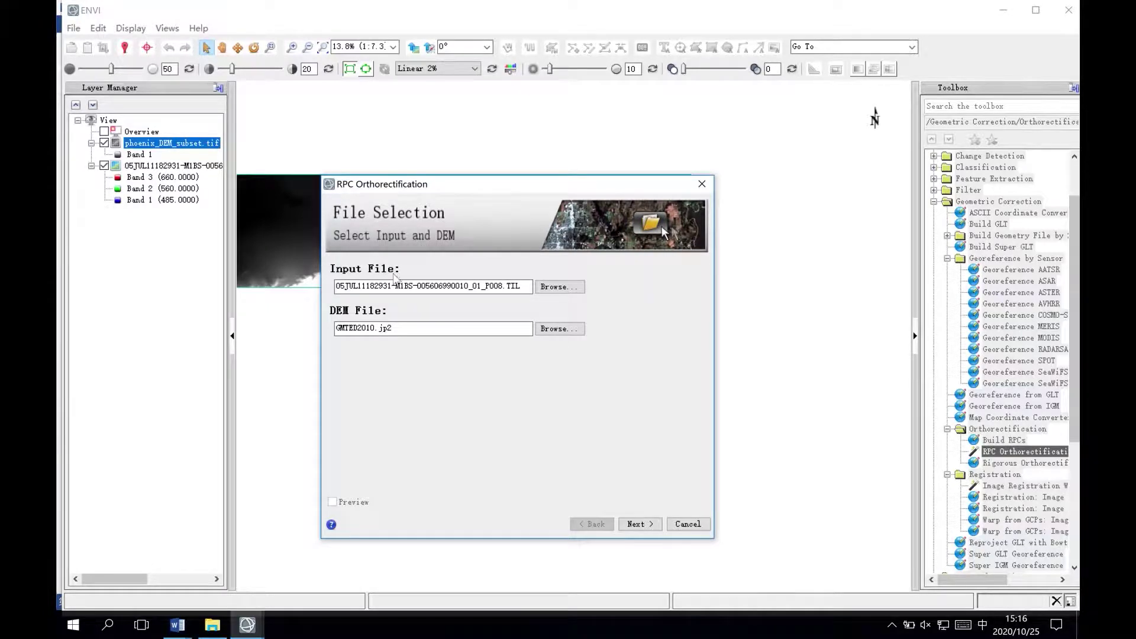
Step: Choose Band 1 of phoenix_DEM_subset.tif as the DEM file and proceed to the RPC Refinement stage
{"action": "left_click", "coordinate": [505, 285]}
{"action": "left_click", "coordinate": [561, 329]}
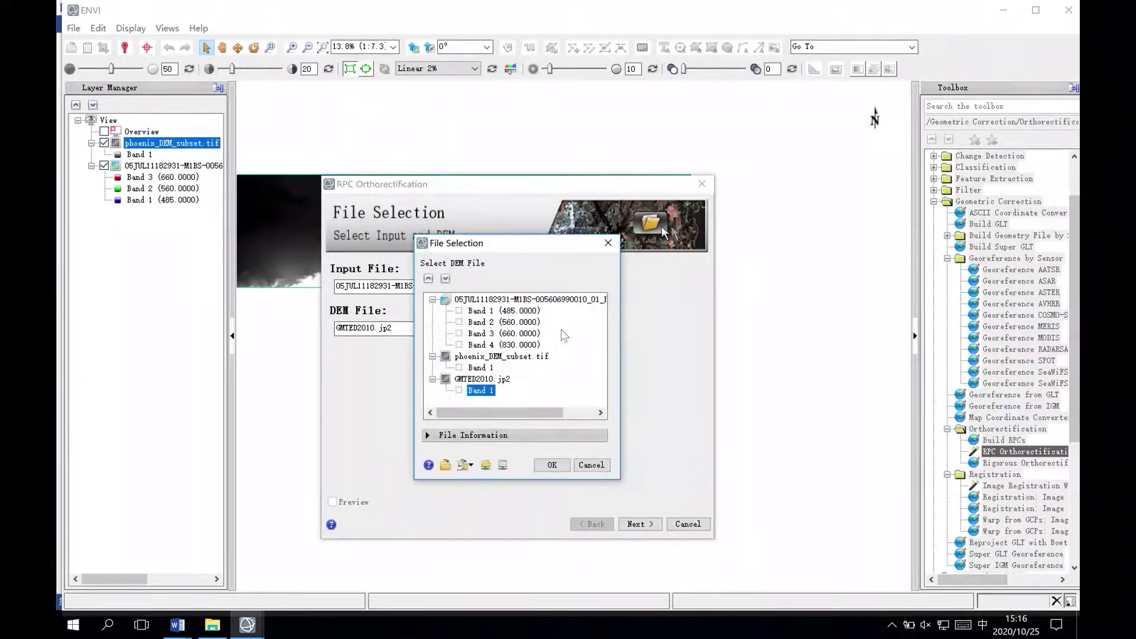
{"action": "left_click", "coordinate": [488, 368]}
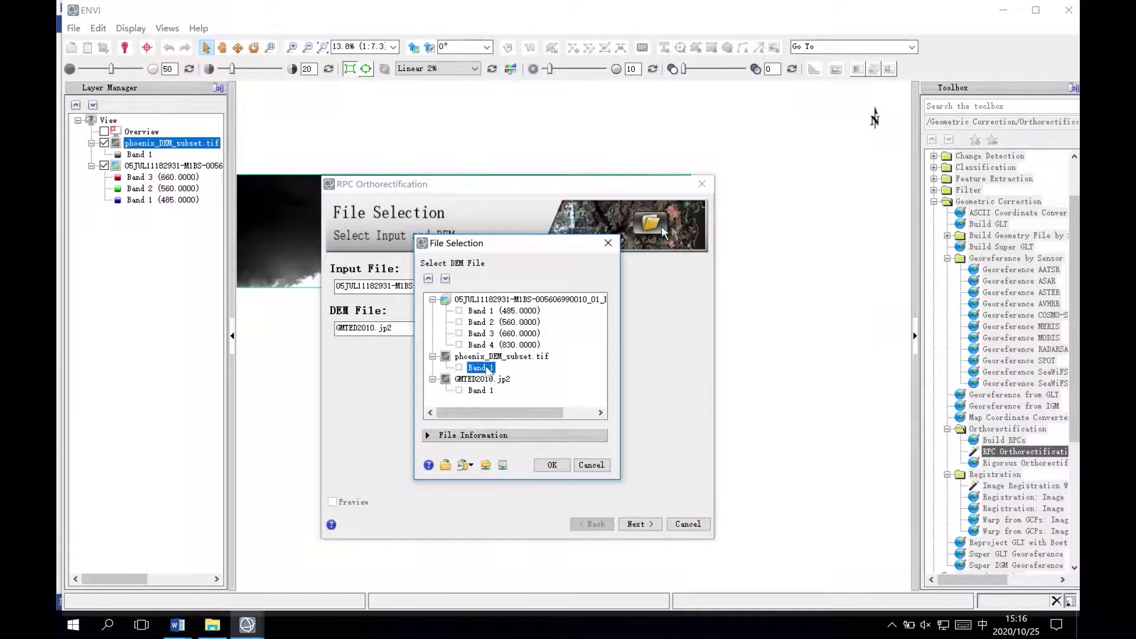
{"action": "left_click", "coordinate": [550, 466]}
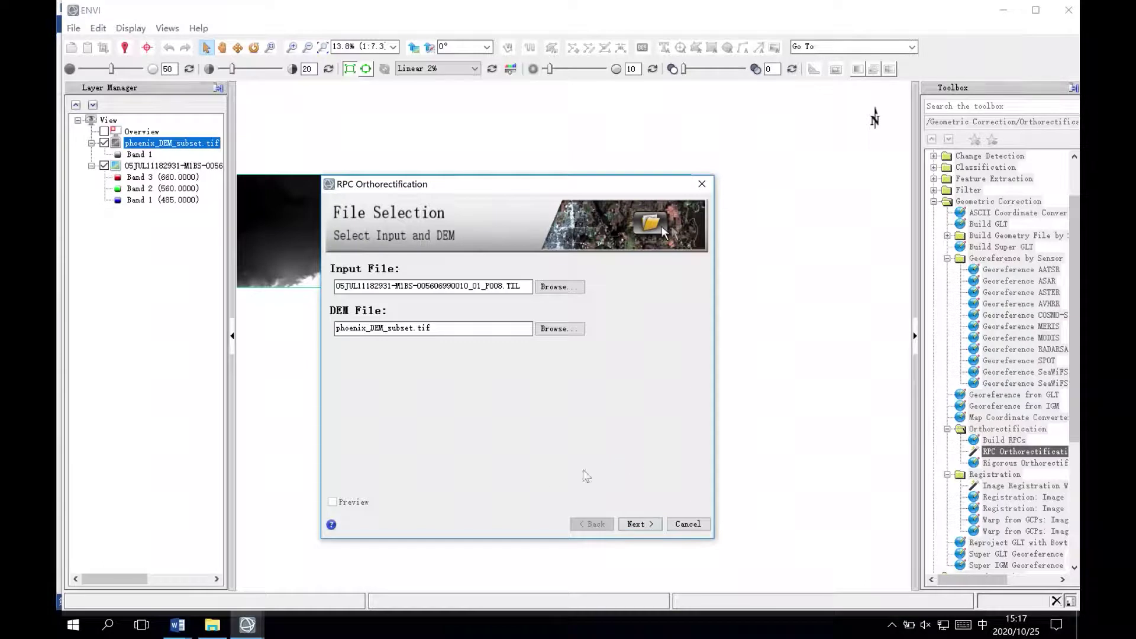
{"action": "left_click", "coordinate": [632, 526]}
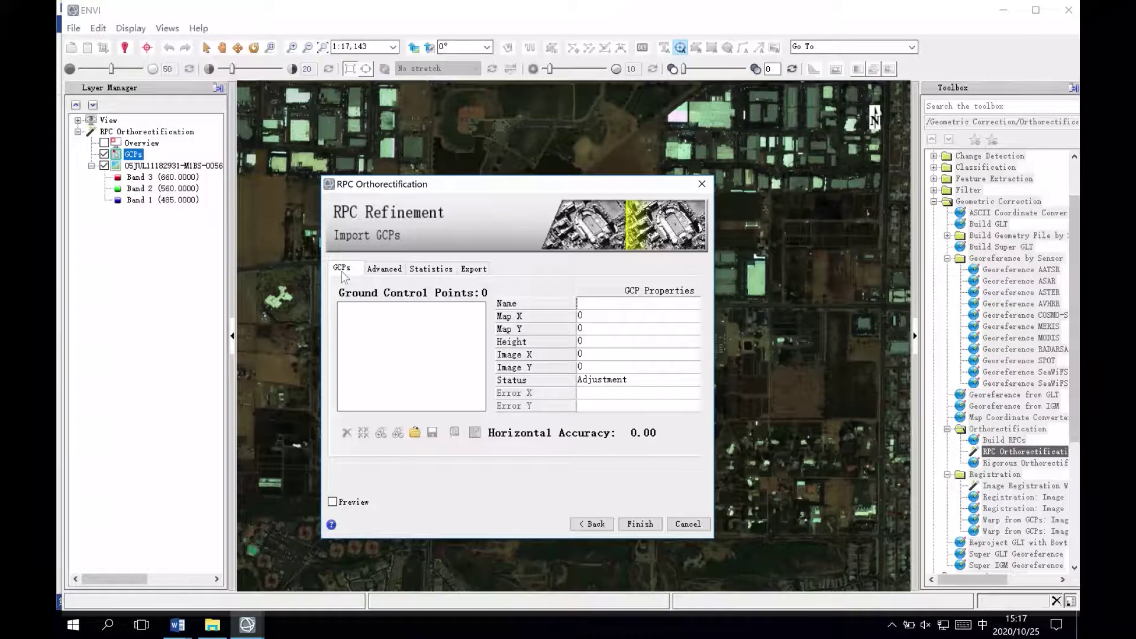
Step: Set the output pixel size to 2.50 meters and the image resampling to Cubic Convolution in the advanced refinement settings
{"action": "left_click", "coordinate": [440, 273]}
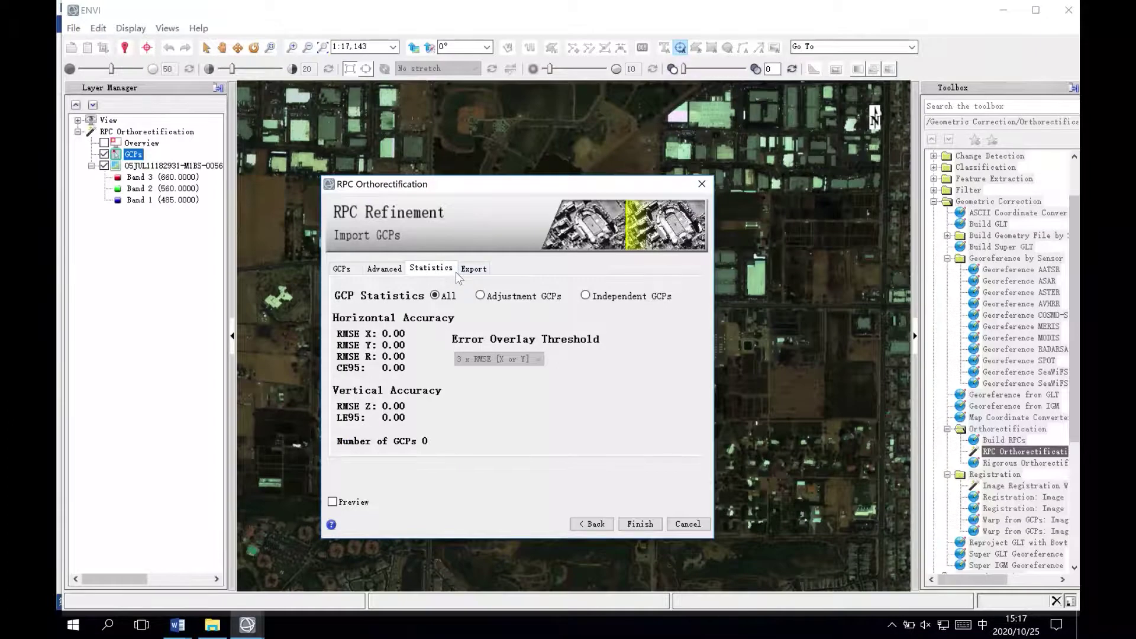
{"action": "left_click", "coordinate": [396, 271]}
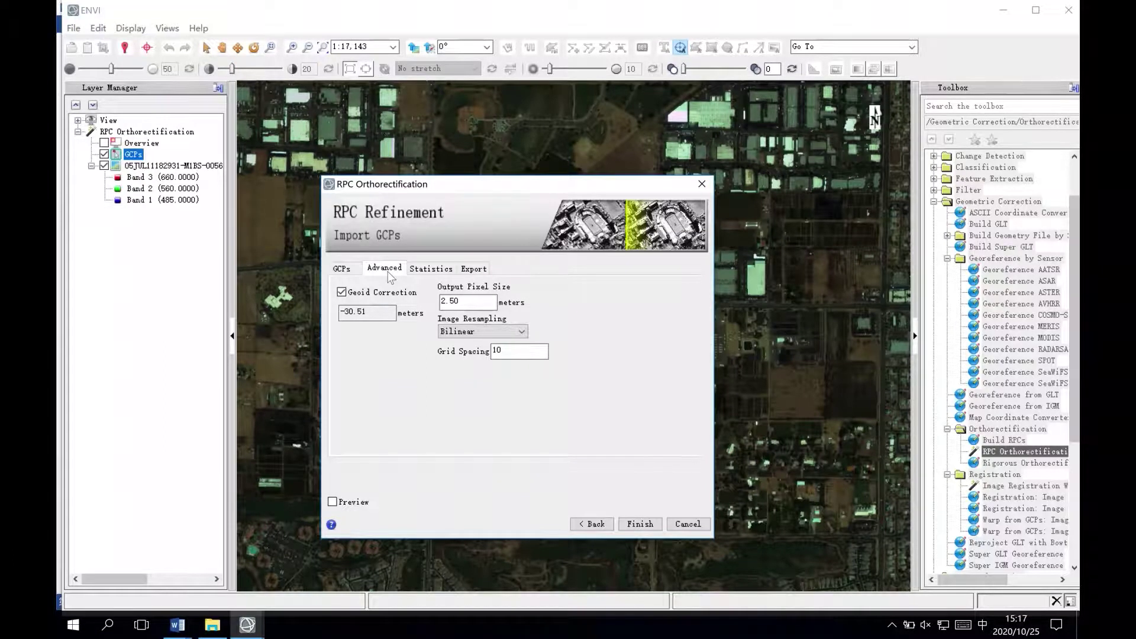
{"action": "left_click", "coordinate": [485, 301]}
{"action": "key", "text": "BackSpace"}
{"action": "type", "text": "0"}
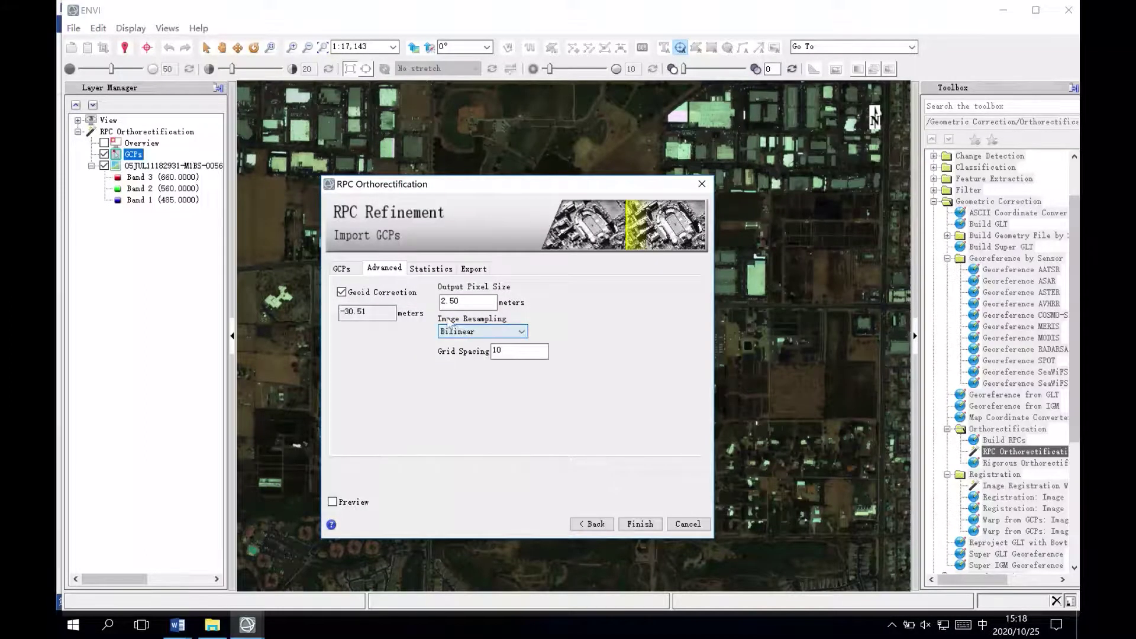
{"action": "left_click", "coordinate": [473, 333]}
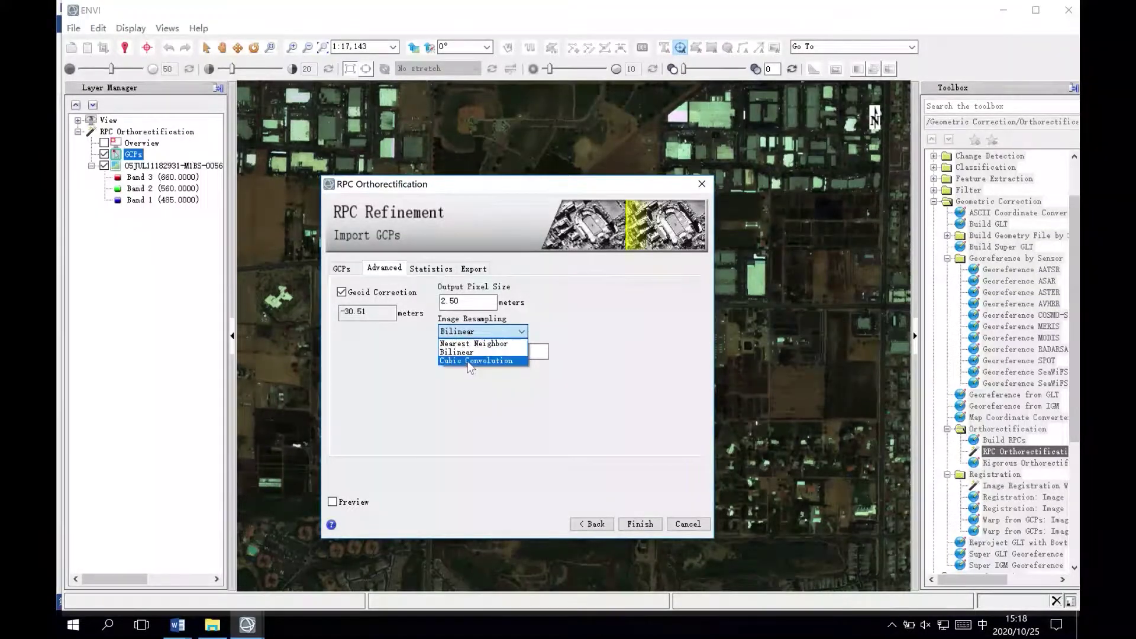
{"action": "left_click", "coordinate": [471, 361]}
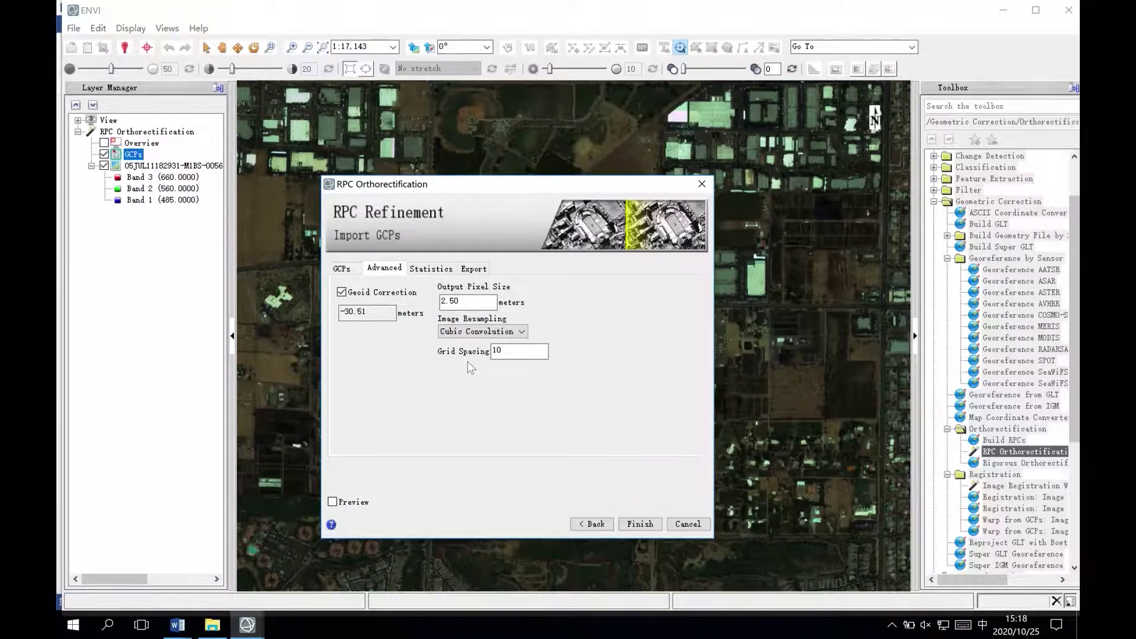
Step: Keep ENVI as the output file format and browse to the Image Orthorectification\Data\temp folder for the output file
{"action": "left_click", "coordinate": [474, 270]}
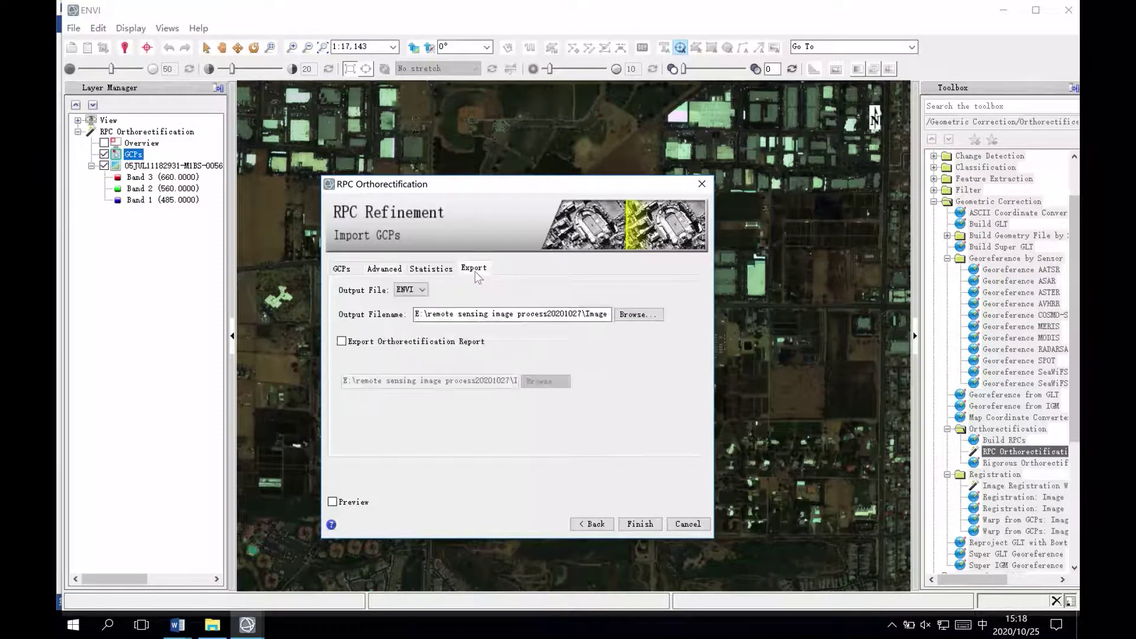
{"action": "left_click", "coordinate": [413, 291]}
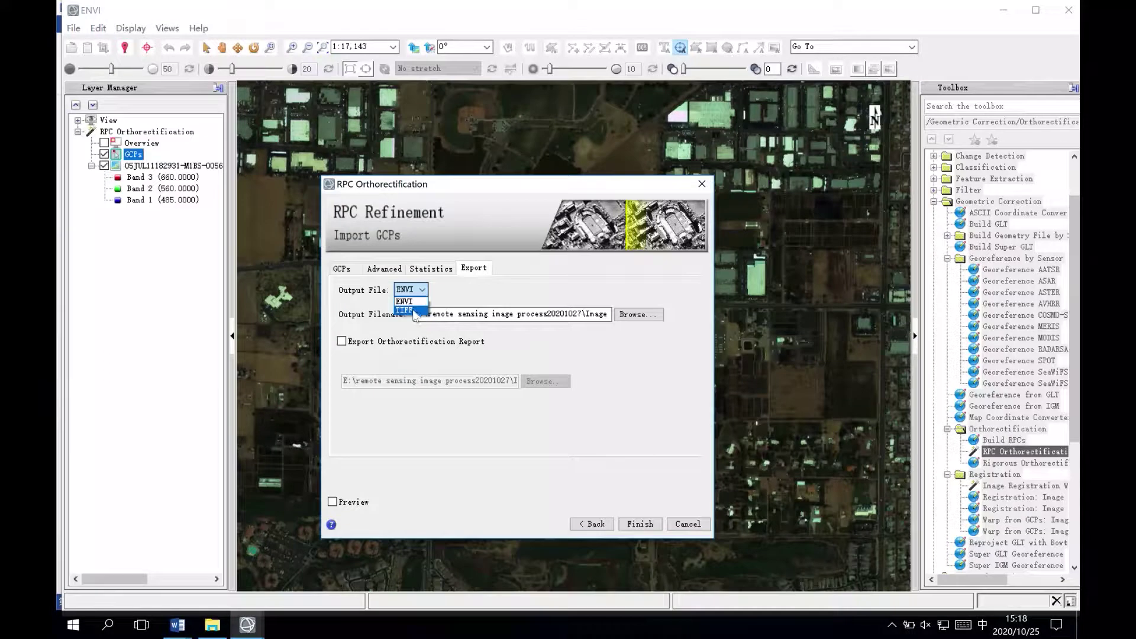
{"action": "left_click", "coordinate": [416, 302]}
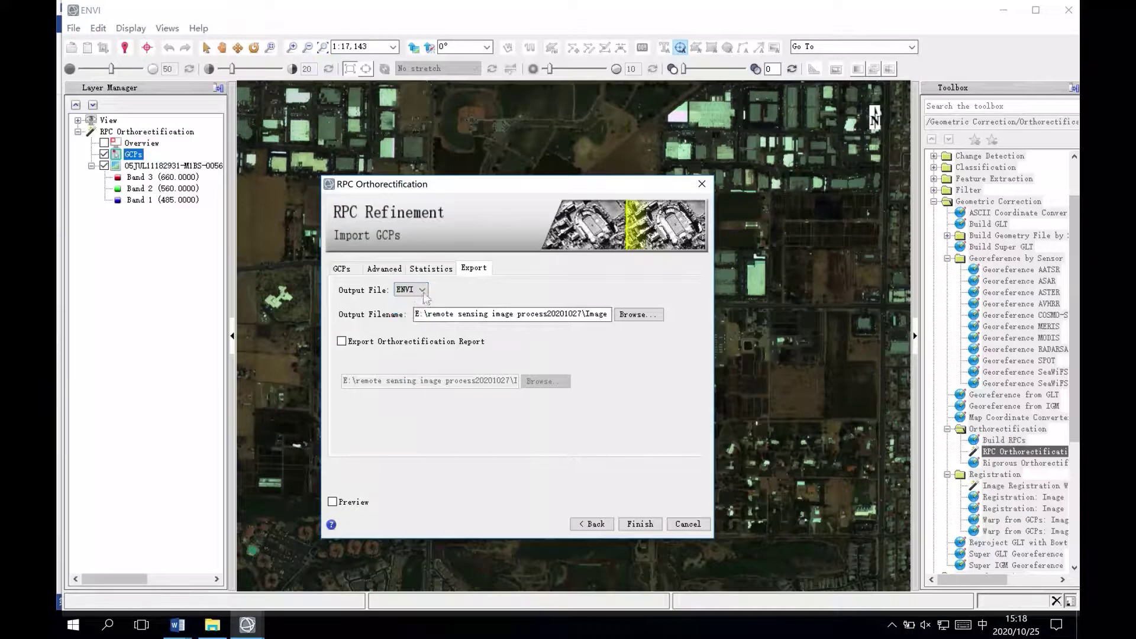
{"action": "left_click", "coordinate": [632, 318]}
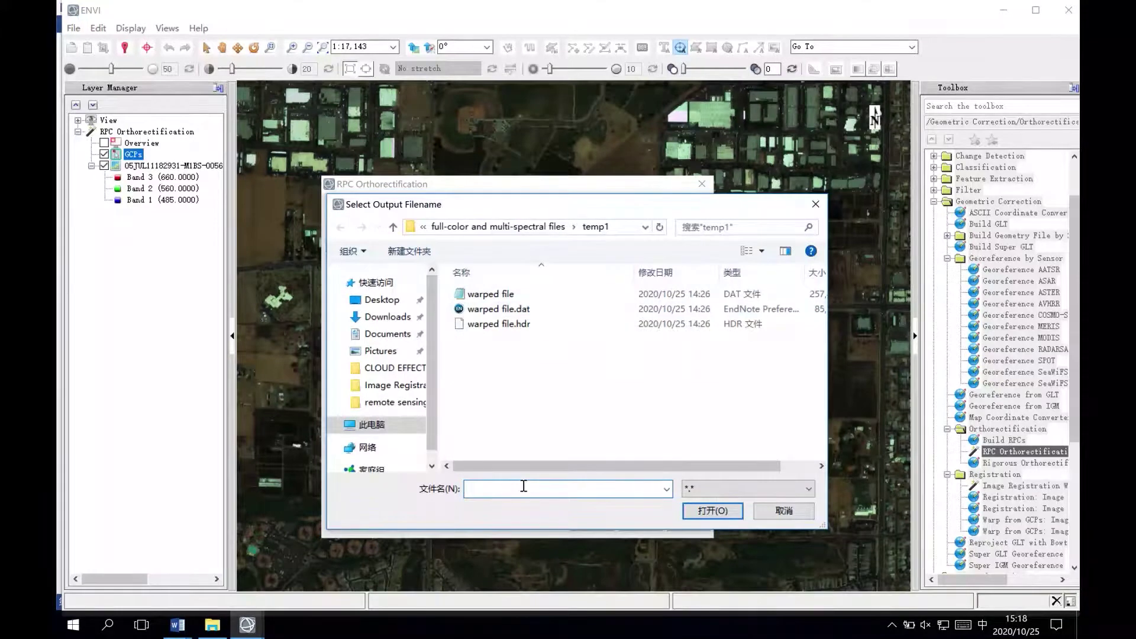
{"action": "left_click", "coordinate": [507, 229]}
{"action": "left_click", "coordinate": [443, 229]}
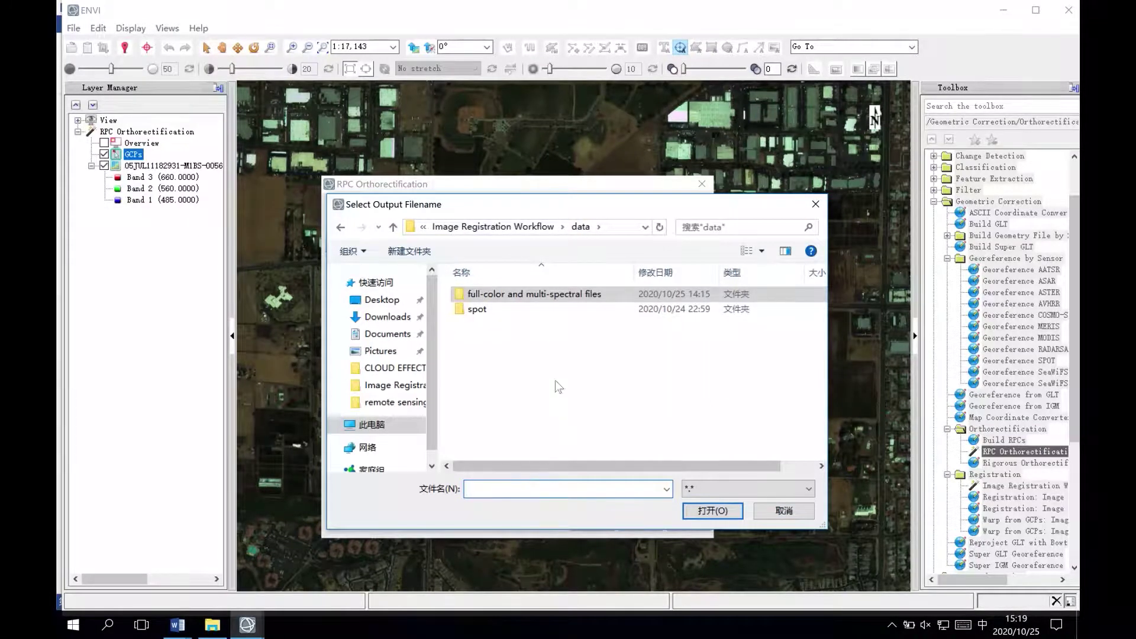
{"action": "left_click", "coordinate": [503, 226]}
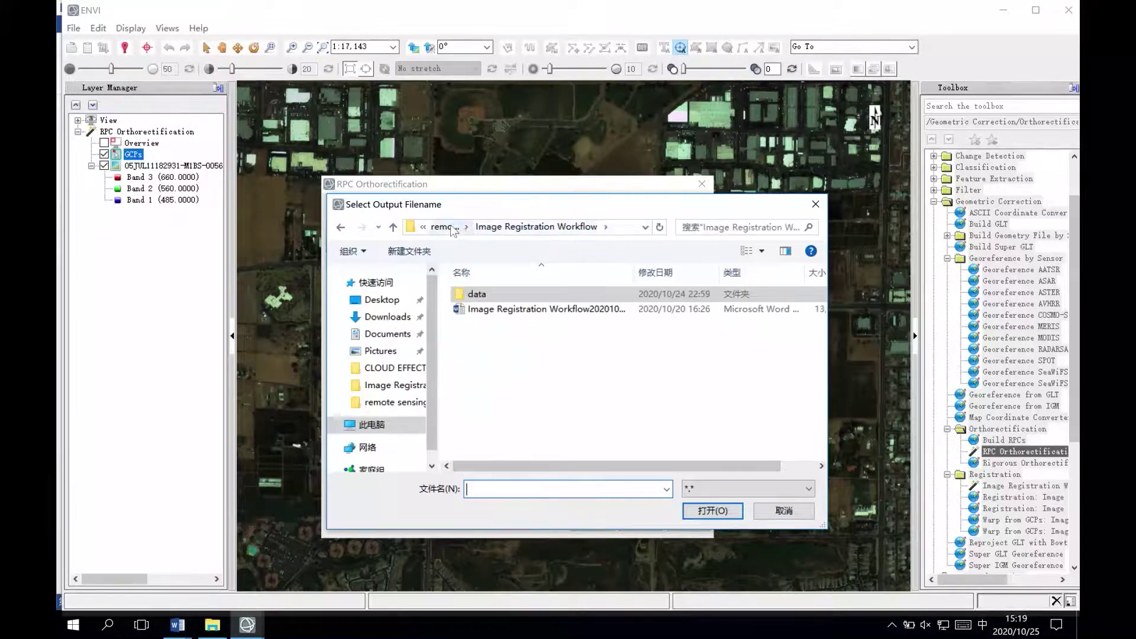
{"action": "left_click", "coordinate": [452, 228]}
{"action": "double_click", "coordinate": [496, 294]}
{"action": "double_click", "coordinate": [496, 294]}
{"action": "double_click", "coordinate": [490, 310]}
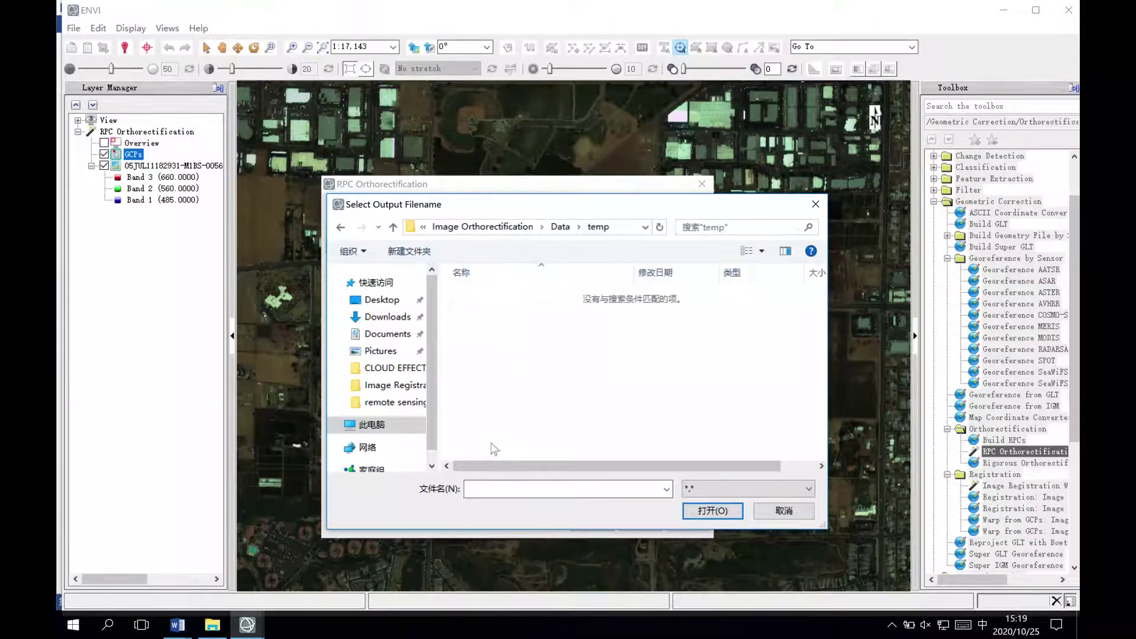
Step: Name the output file orthorectifation in the temp folder and accept it as the export filename
{"action": "left_click", "coordinate": [487, 488]}
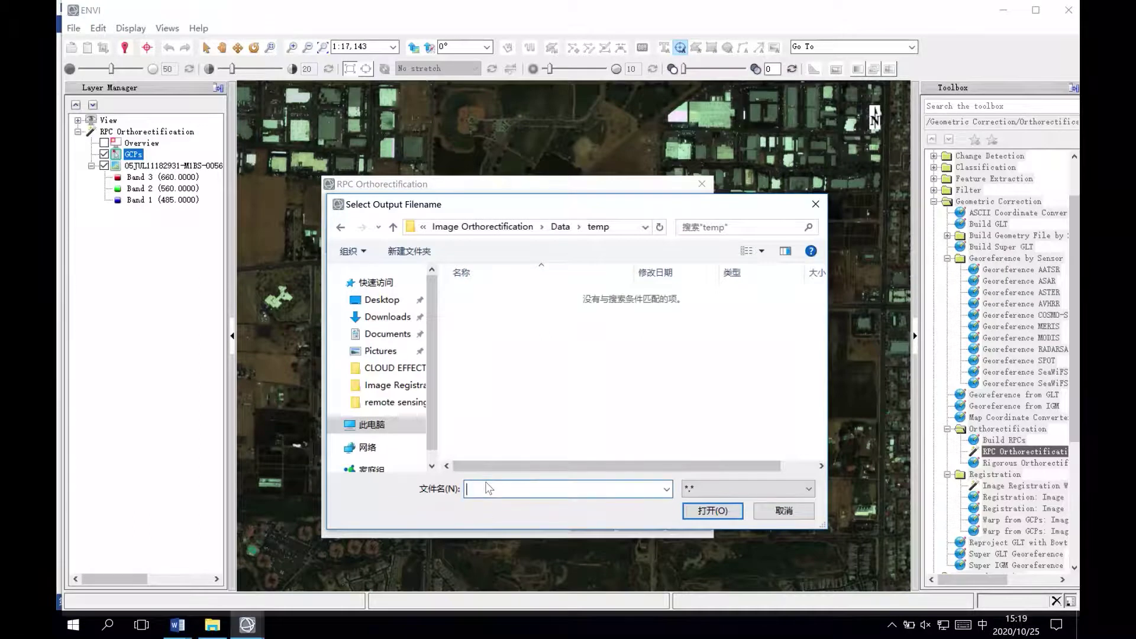
{"action": "type", "text": "o'r'th're'c'ti"}
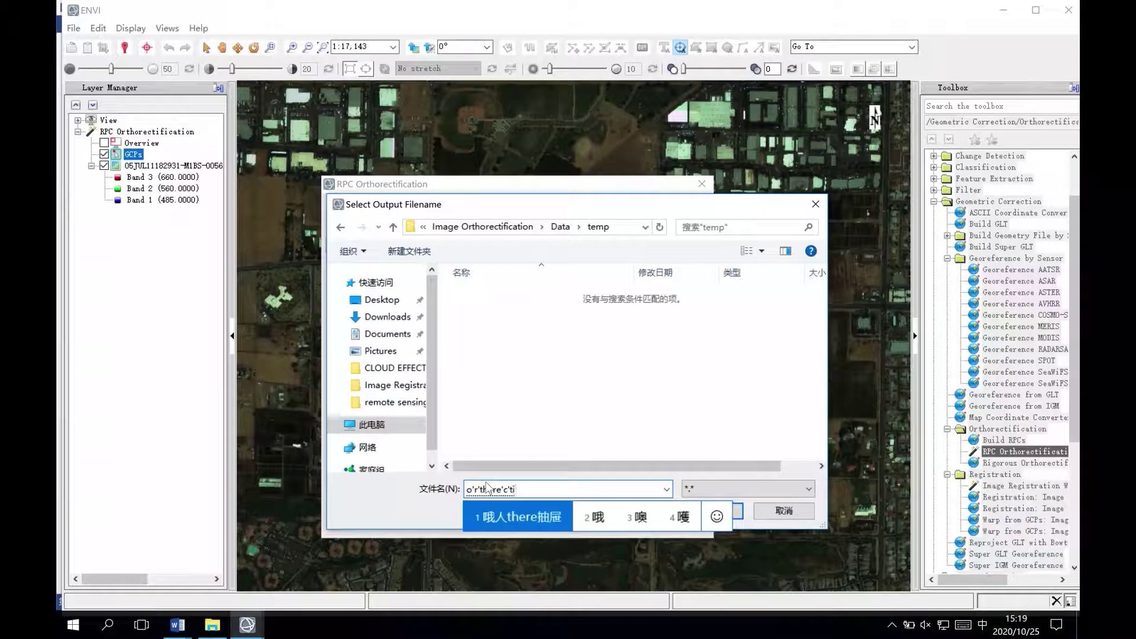
{"action": "type", "text": "'fa'ti'o'n"}
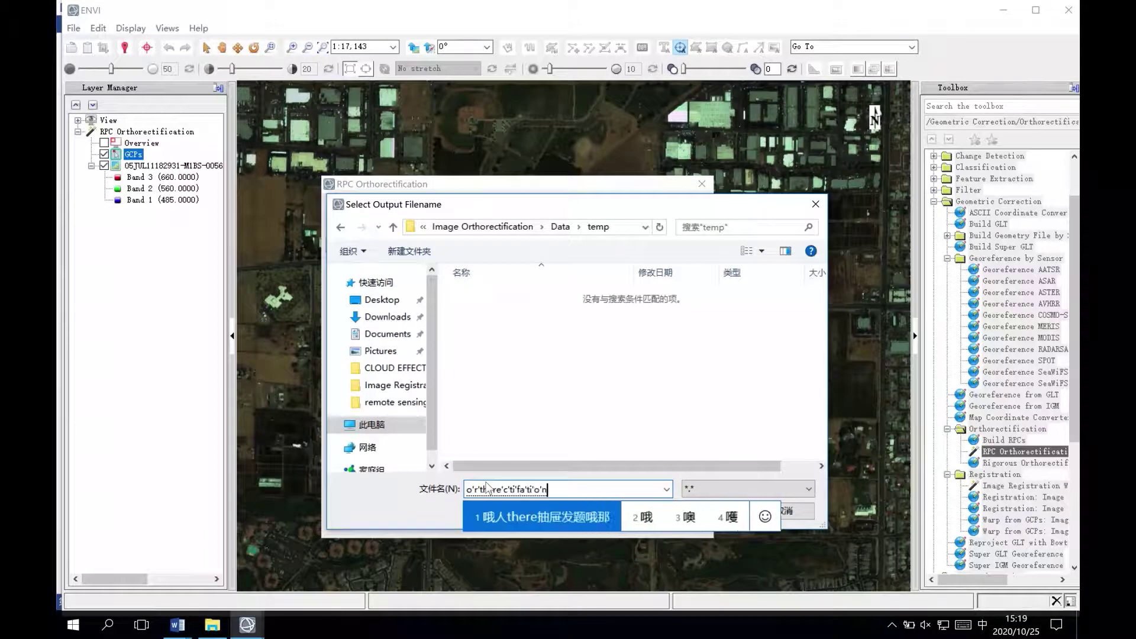
{"action": "key", "text": "shift"}
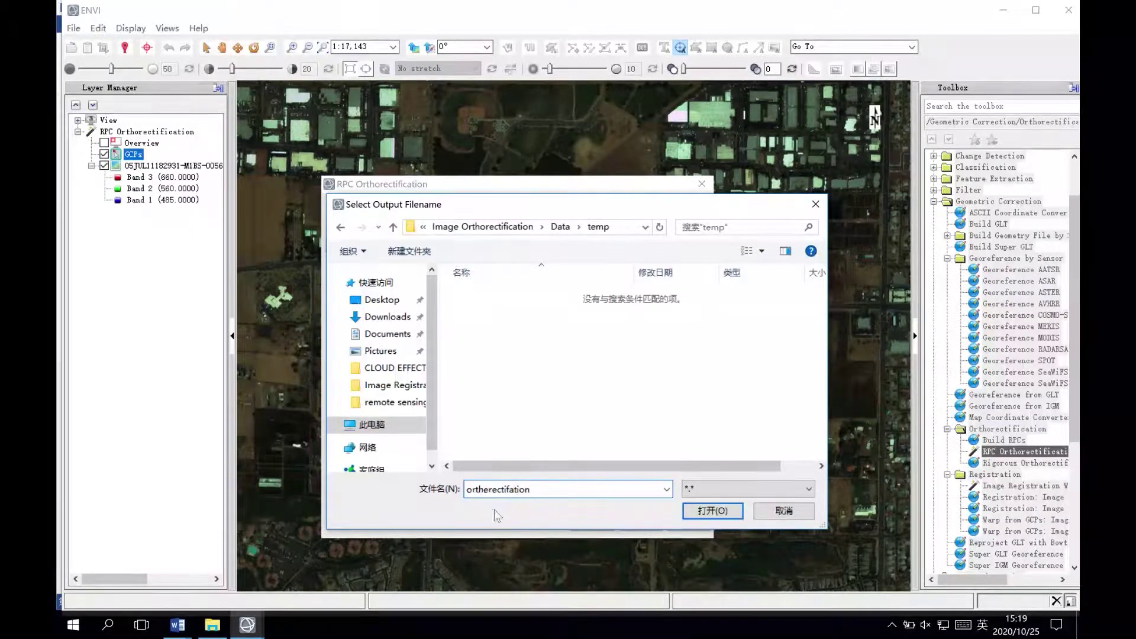
{"action": "left_click", "coordinate": [480, 489]}
{"action": "type", "text": "0"}
{"action": "key", "text": "BackSpace"}
{"action": "type", "text": "o"}
{"action": "left_click", "coordinate": [693, 508]}
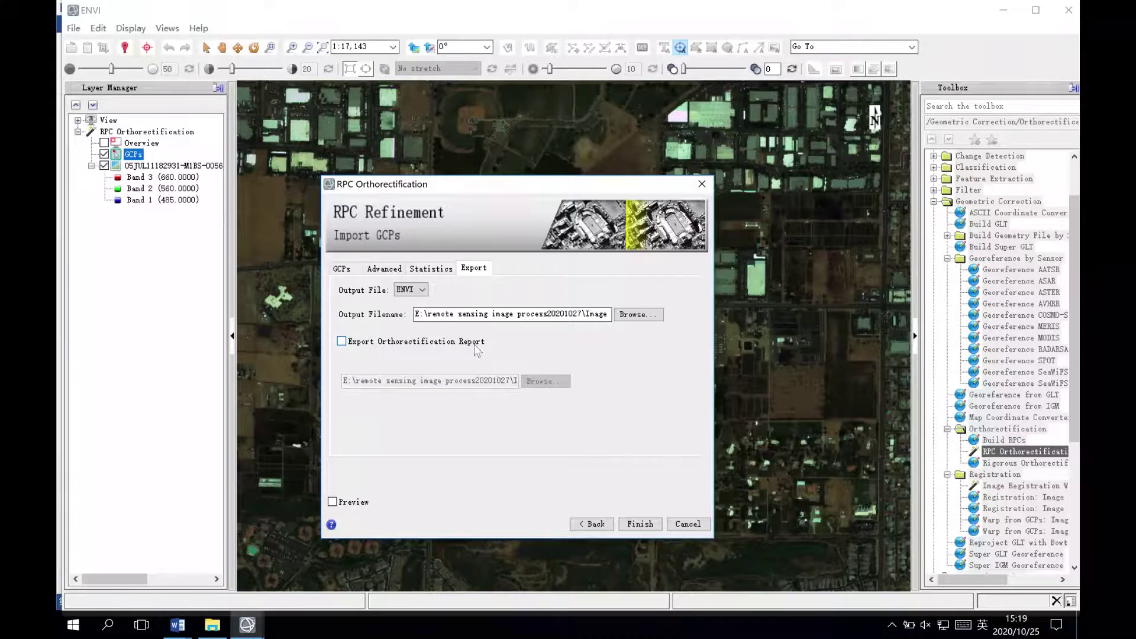
Step: Leave the orthorectification report export disabled and run the RPC orthorectification
{"action": "left_click", "coordinate": [342, 342]}
{"action": "left_click", "coordinate": [342, 342]}
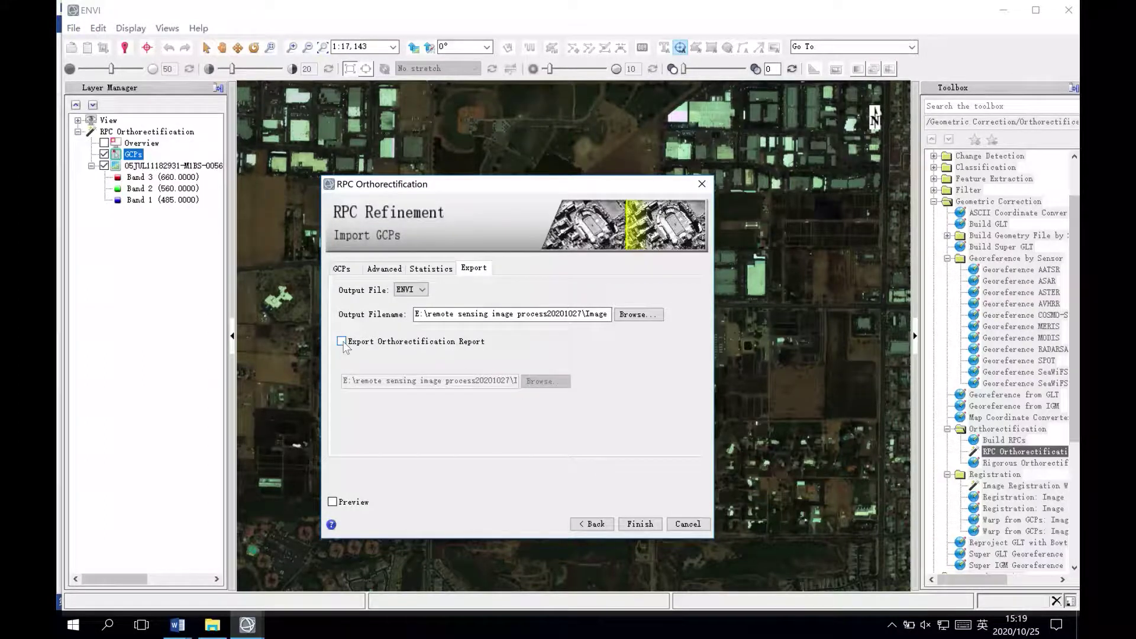
{"action": "left_click", "coordinate": [640, 524]}
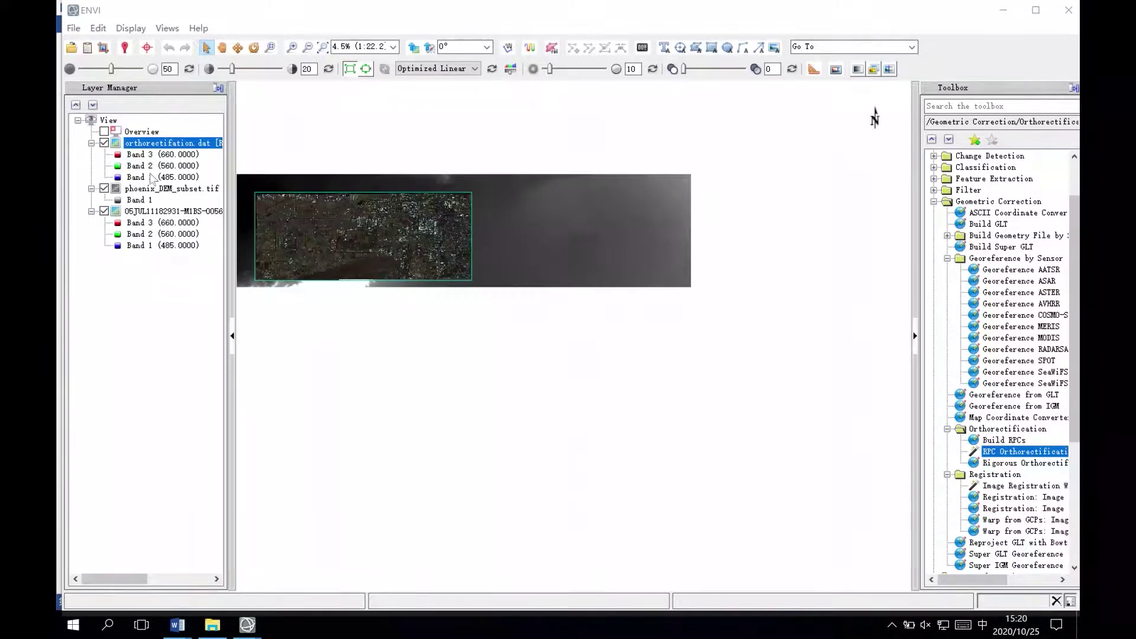
Step: Remove the phoenix_DEM_subset.tif layer from the view, keeping the orthorectified and original images
{"action": "left_click", "coordinate": [136, 190]}
{"action": "left_click", "coordinate": [146, 144]}
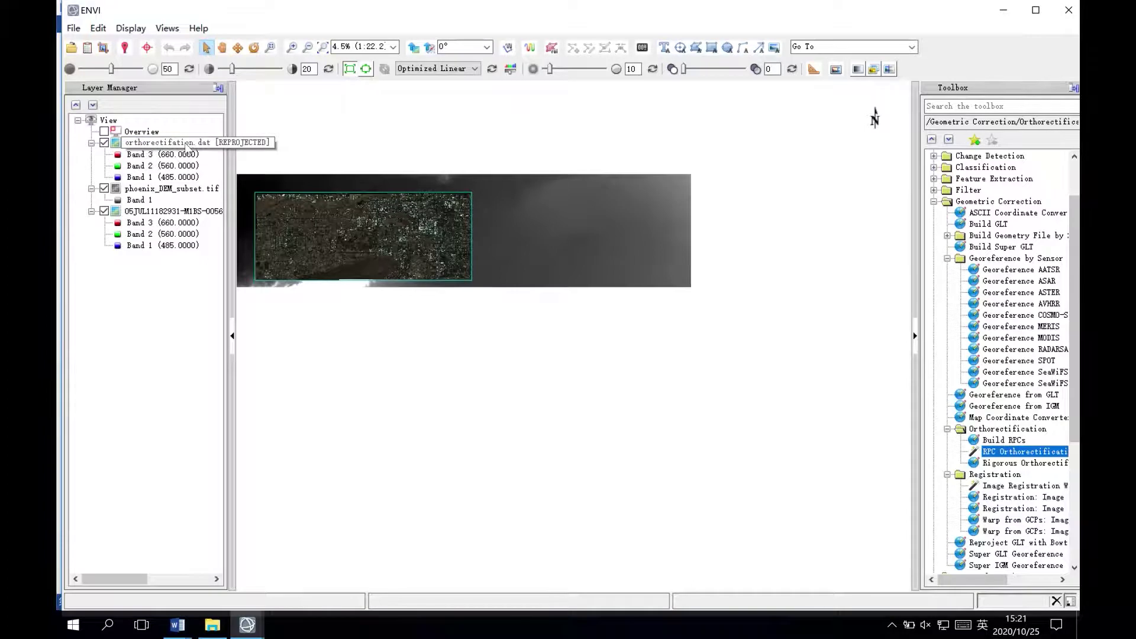
{"action": "right_click", "coordinate": [149, 189]}
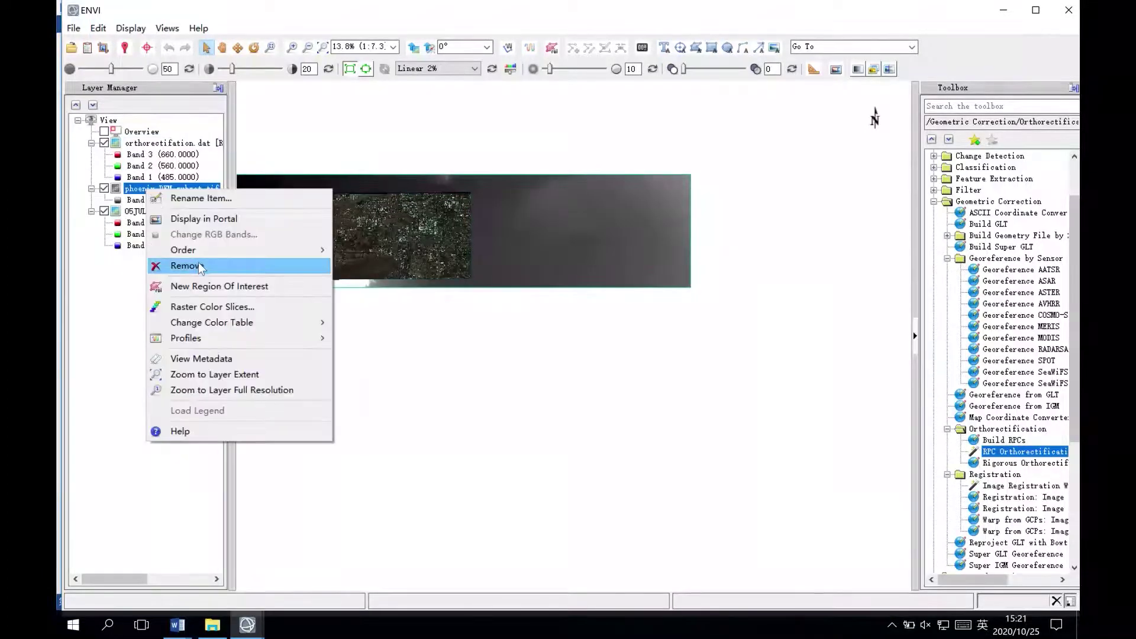
{"action": "left_click", "coordinate": [200, 267]}
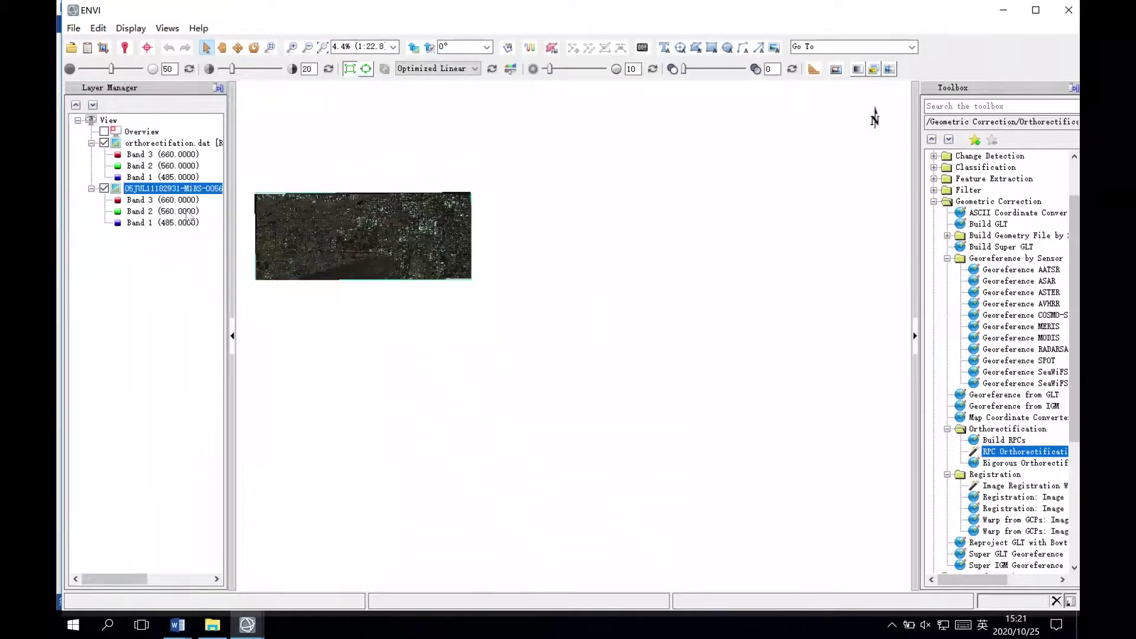
Step: Fit the full image extent in the view and open a portal with the orthorectifation.dat layer selected
{"action": "left_click", "coordinate": [323, 48]}
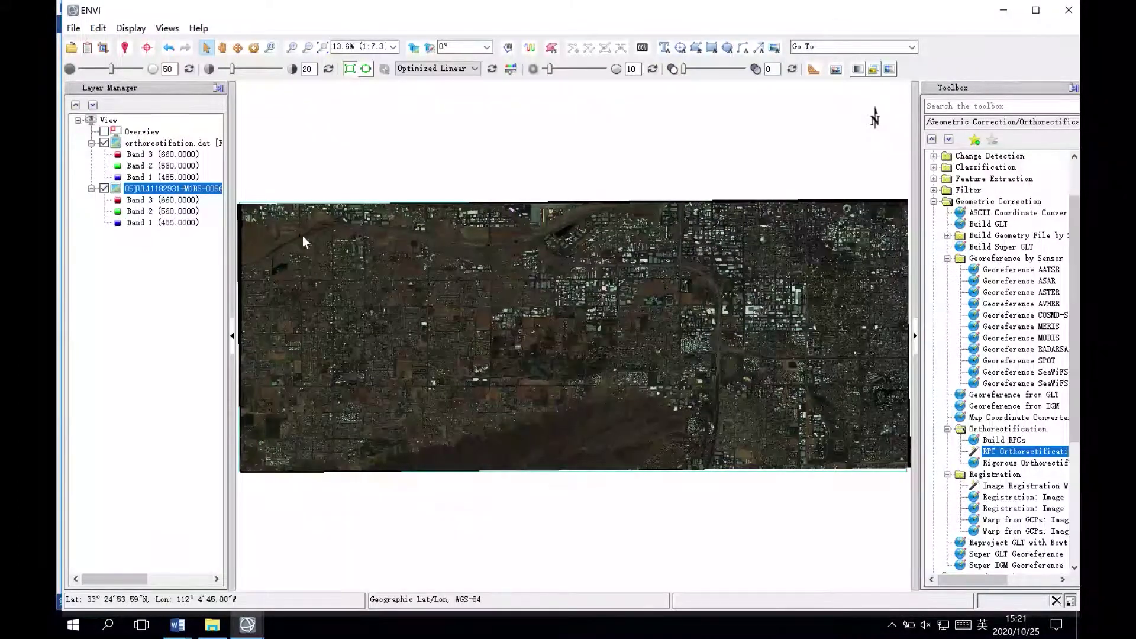
{"action": "left_click", "coordinate": [198, 144]}
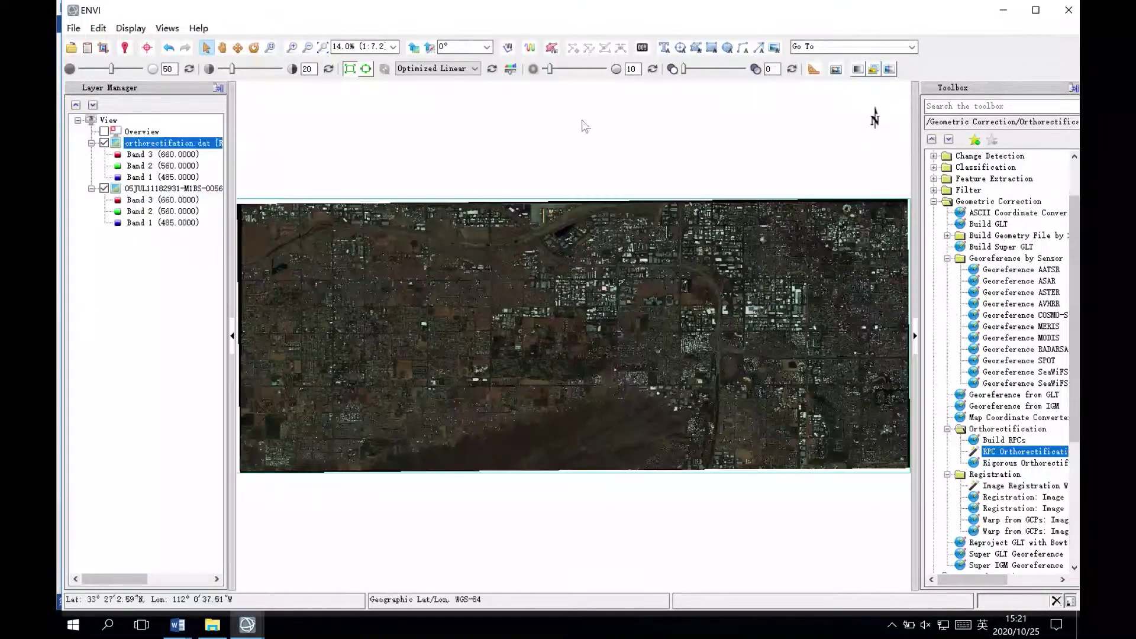
{"action": "left_click", "coordinate": [837, 71]}
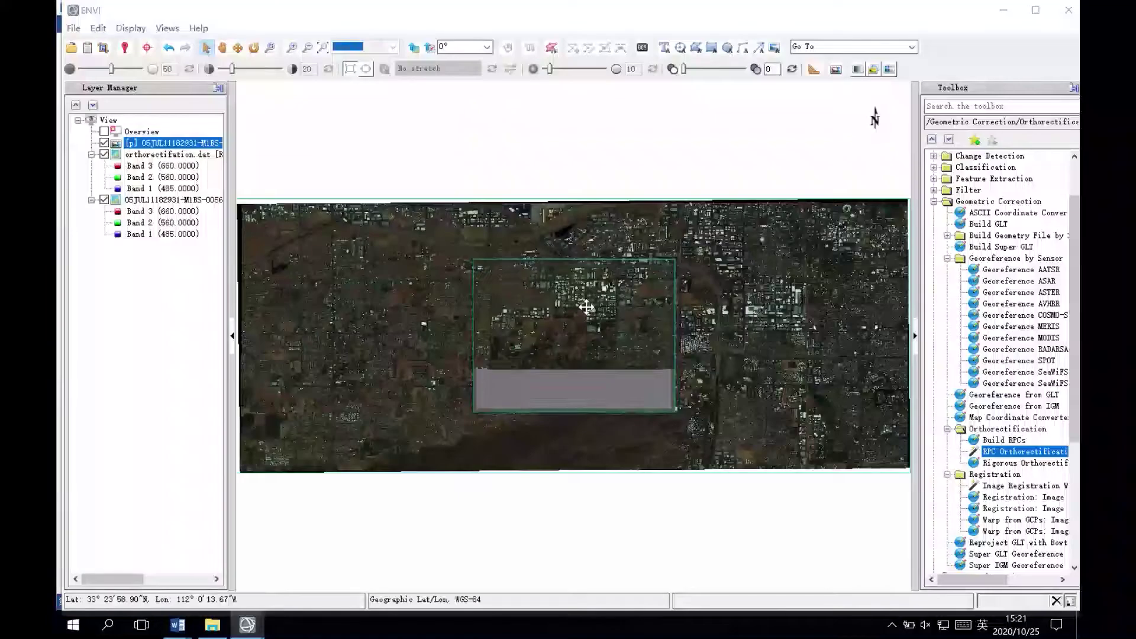
Step: Compare the original and orthorectified images at close range through the portal, moving it over the built-up area
{"action": "scroll", "coordinate": [586, 306], "scroll_direction": "up", "scroll_amount": 2}
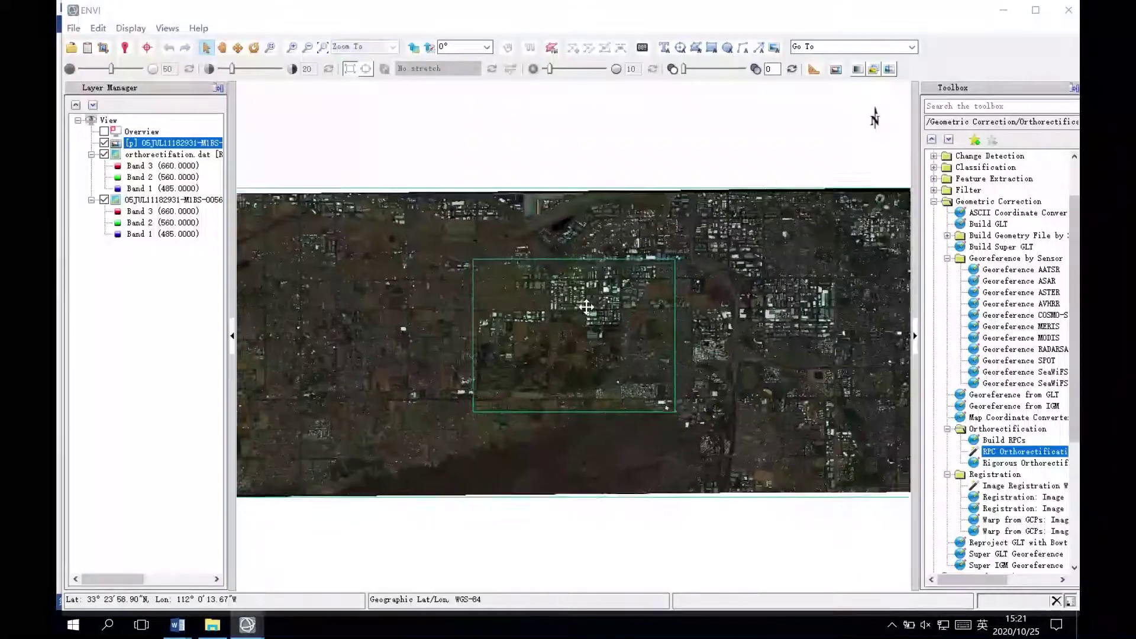
{"action": "scroll", "coordinate": [585, 306], "scroll_direction": "up", "scroll_amount": 1}
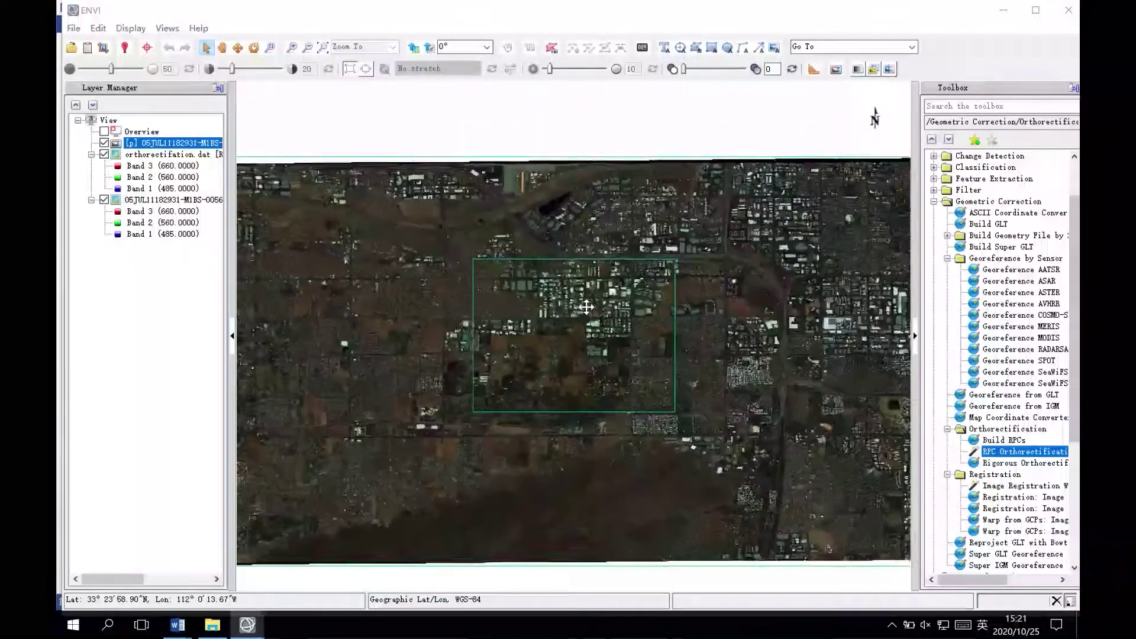
{"action": "scroll", "coordinate": [586, 305], "scroll_direction": "up", "scroll_amount": 1}
{"action": "scroll", "coordinate": [586, 306], "scroll_direction": "up", "scroll_amount": 1}
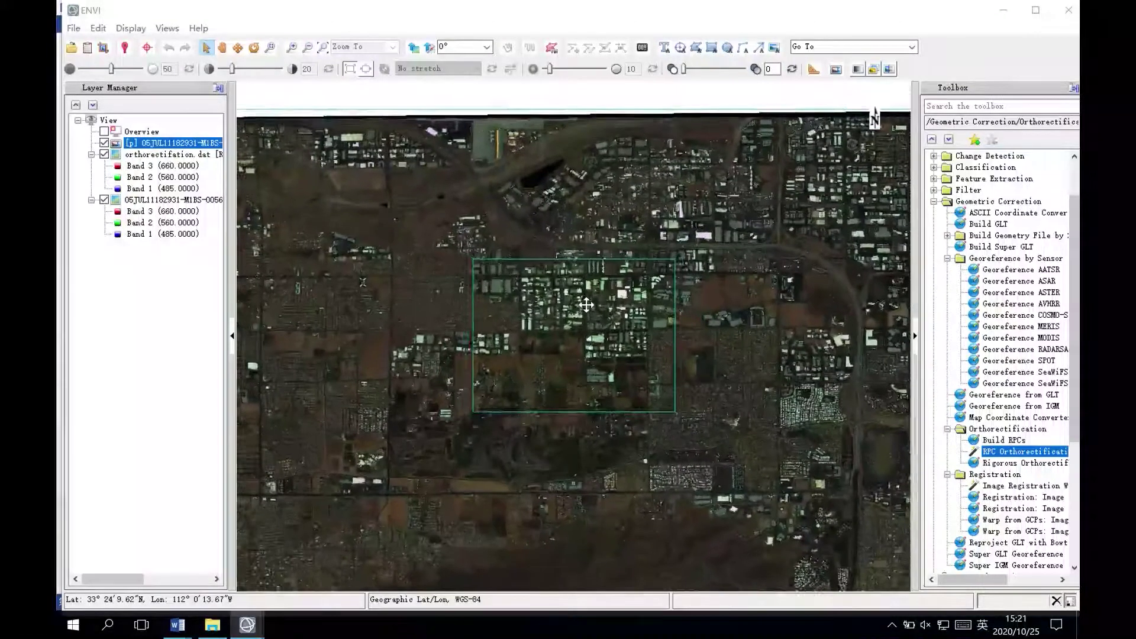
{"action": "left_click_drag", "start_coordinate": [586, 306], "coordinate": [457, 272]}
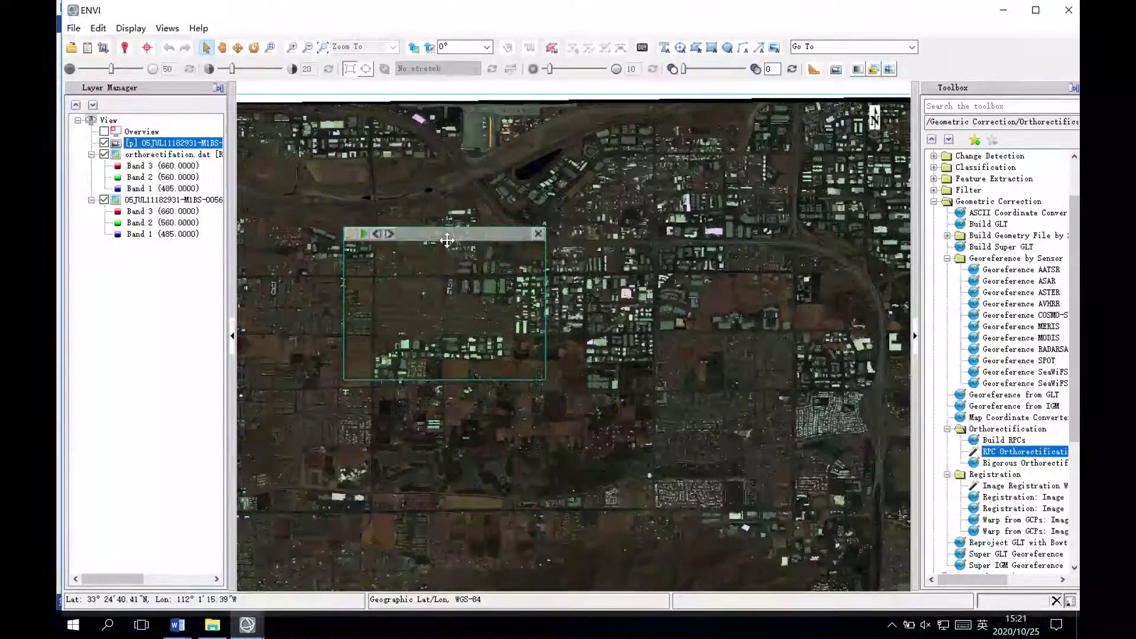
{"action": "mouse_move", "coordinate": [382, 261]}
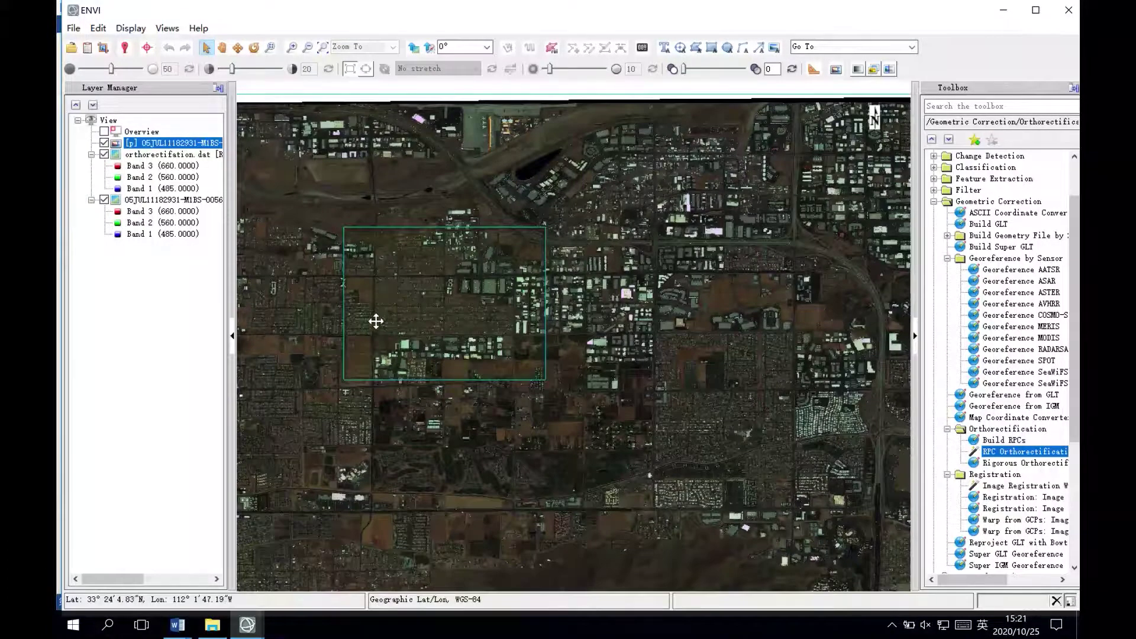
{"action": "left_click", "coordinate": [222, 47]}
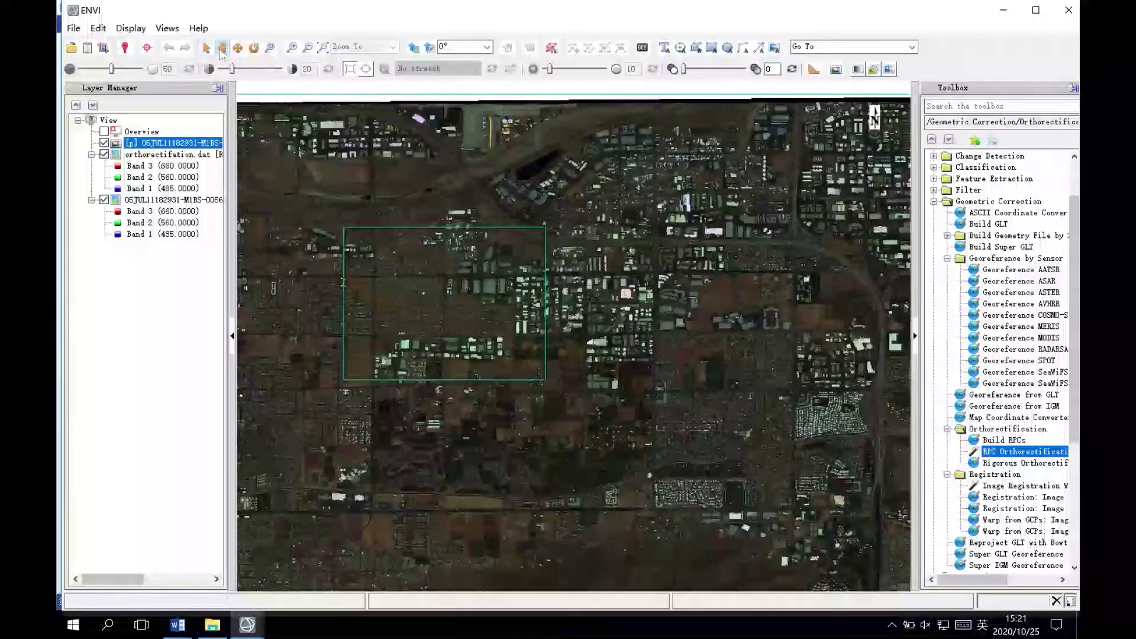
{"action": "scroll", "coordinate": [397, 278], "scroll_direction": "up", "scroll_amount": 3}
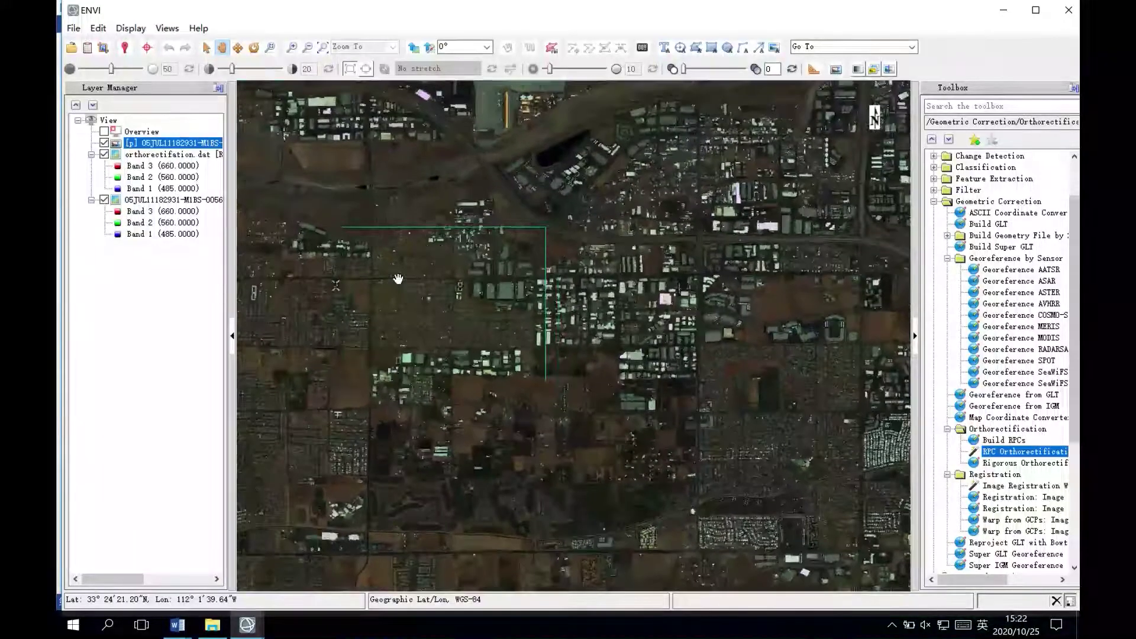
{"action": "scroll", "coordinate": [398, 279], "scroll_direction": "up", "scroll_amount": 4}
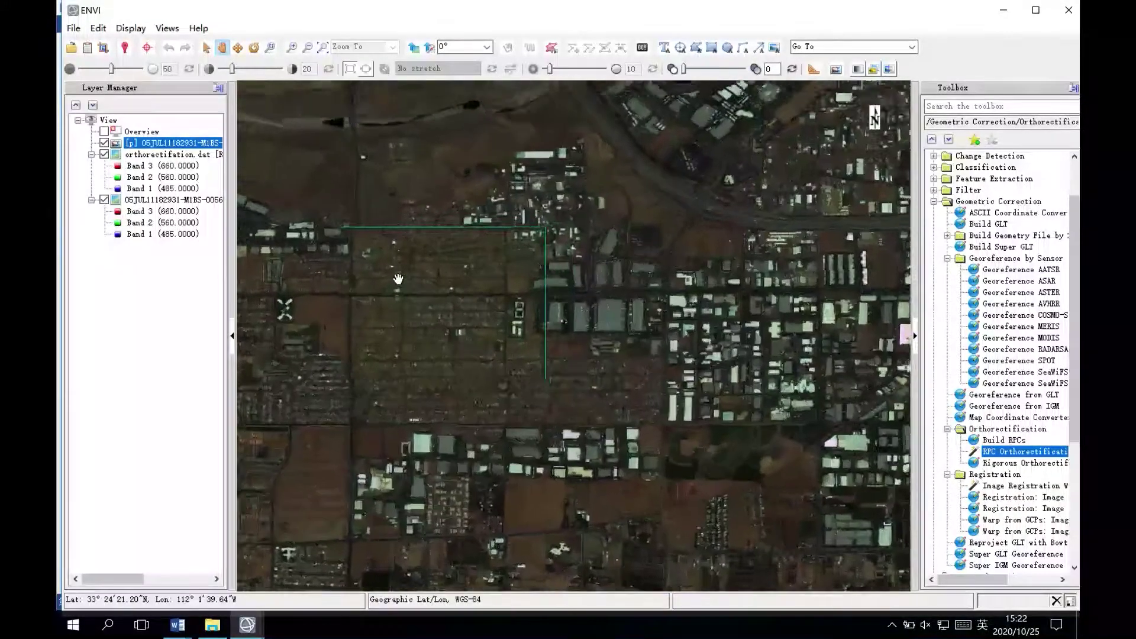
{"action": "scroll", "coordinate": [397, 279], "scroll_direction": "up", "scroll_amount": 4}
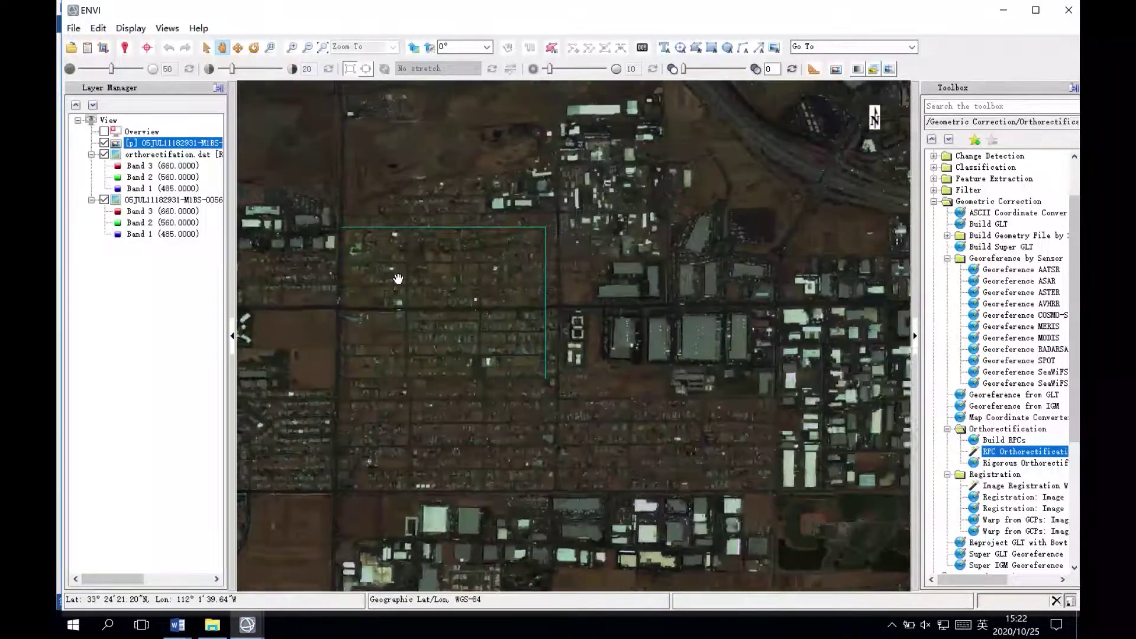
{"action": "scroll", "coordinate": [398, 278], "scroll_direction": "up", "scroll_amount": 4}
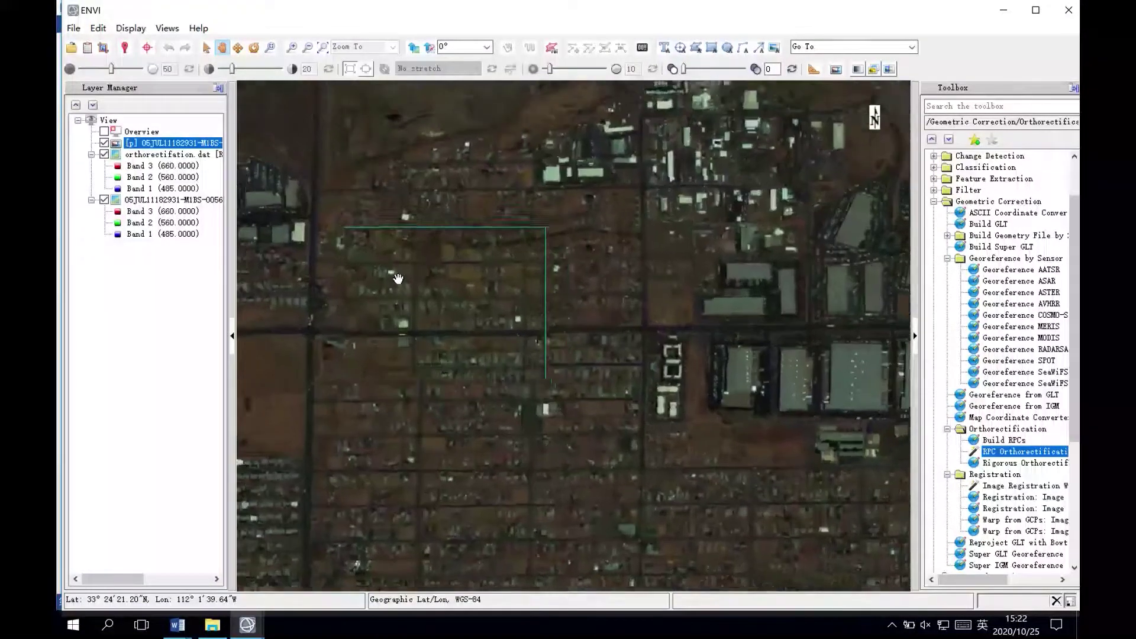
{"action": "mouse_move", "coordinate": [440, 302]}
{"action": "left_mouse_down"}
{"action": "mouse_move", "coordinate": [442, 317]}
{"action": "mouse_move", "coordinate": [451, 259]}
{"action": "mouse_move", "coordinate": [449, 284]}
{"action": "left_mouse_up"}
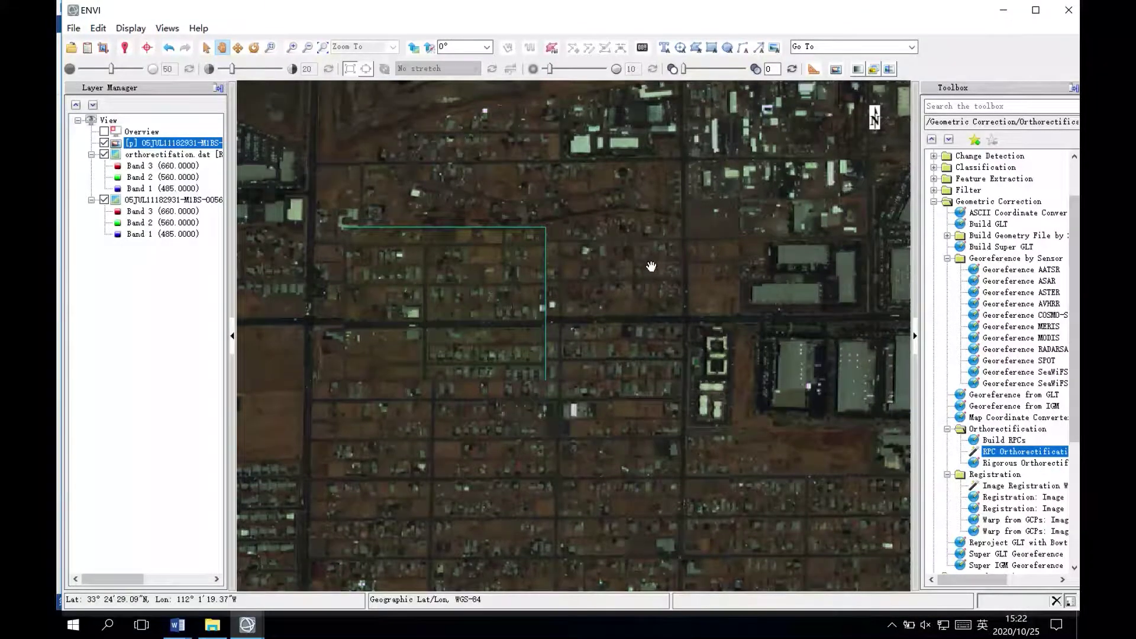
{"action": "left_click", "coordinate": [1019, 452]}
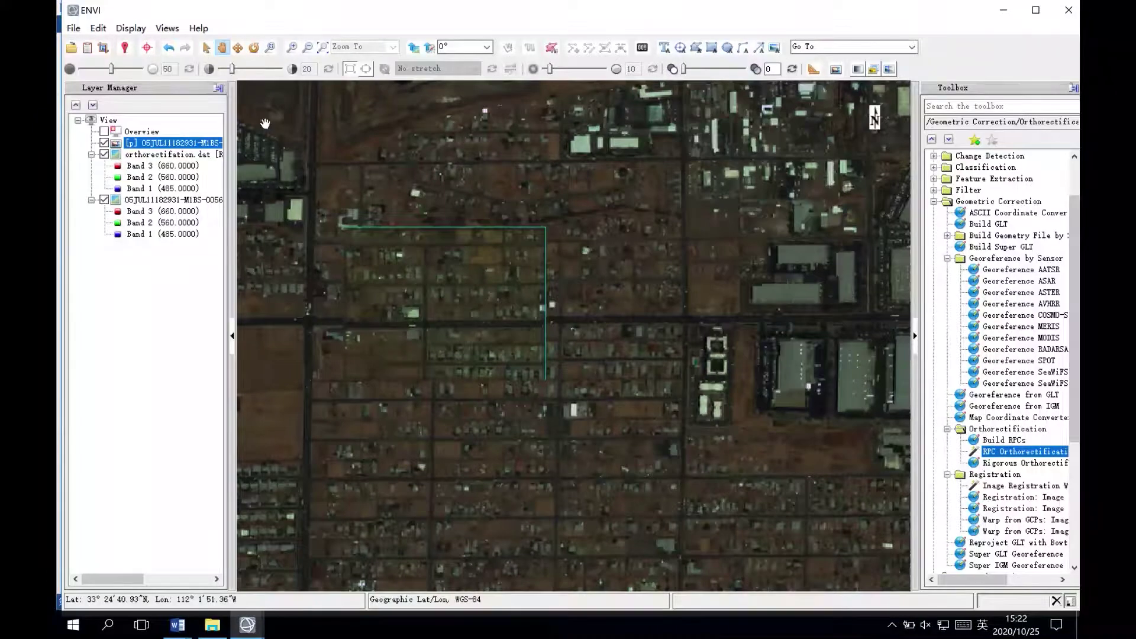
Step: Close all files loaded in the Data Manager and confirm the closure
{"action": "left_click", "coordinate": [87, 49]}
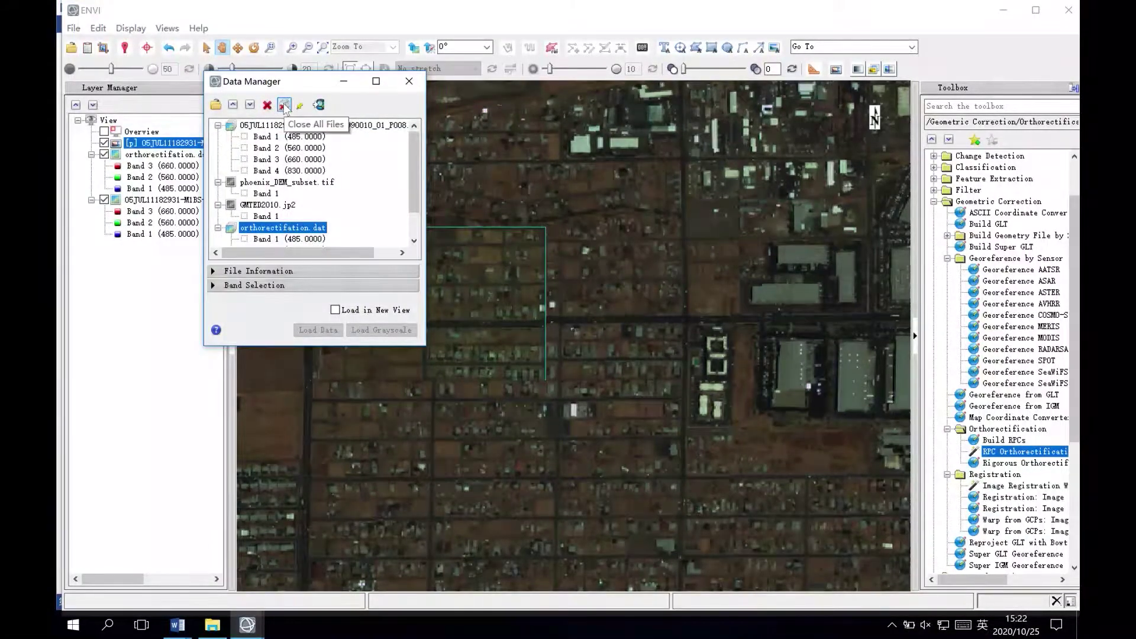
{"action": "left_click", "coordinate": [284, 106]}
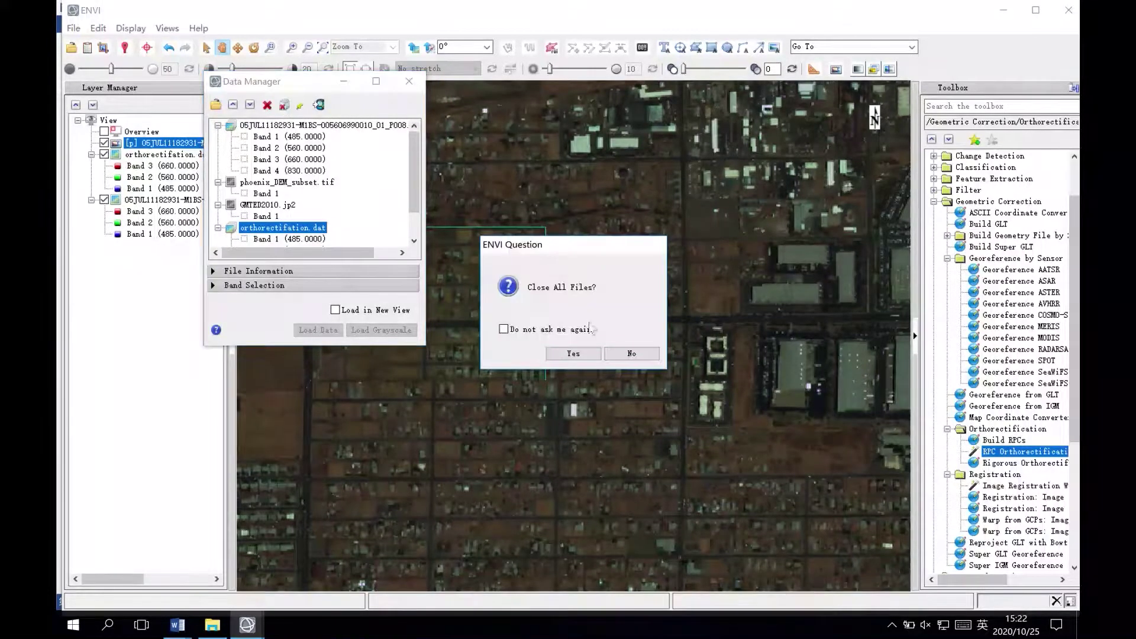
{"action": "left_click", "coordinate": [572, 354]}
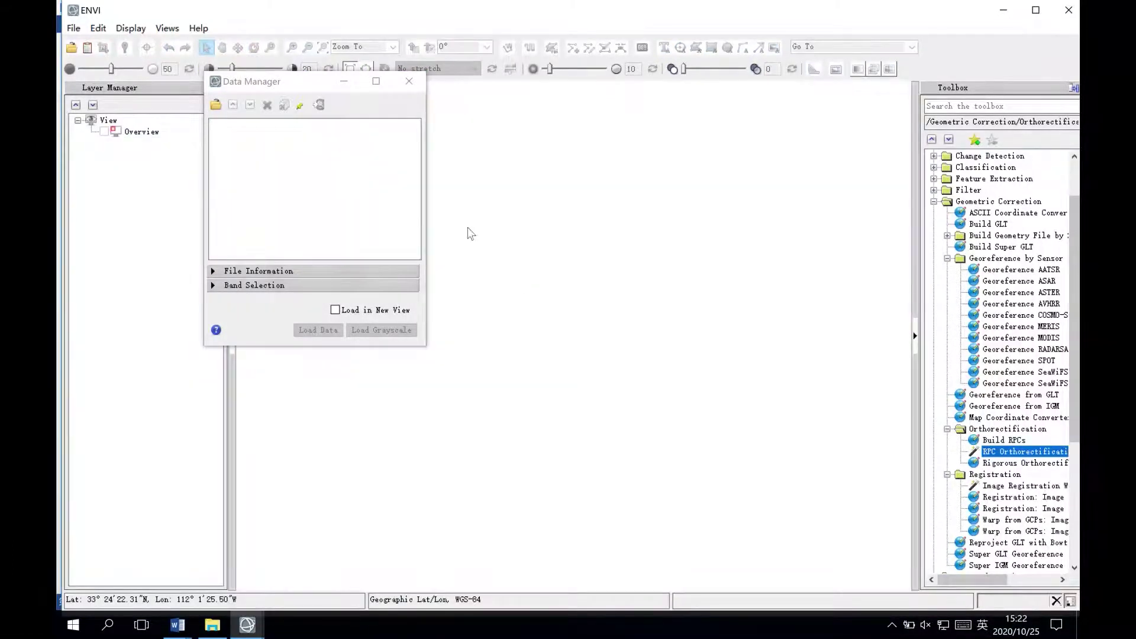
Step: Close the empty Data Manager and exit ENVI, confirming the exit
{"action": "left_click", "coordinate": [409, 81]}
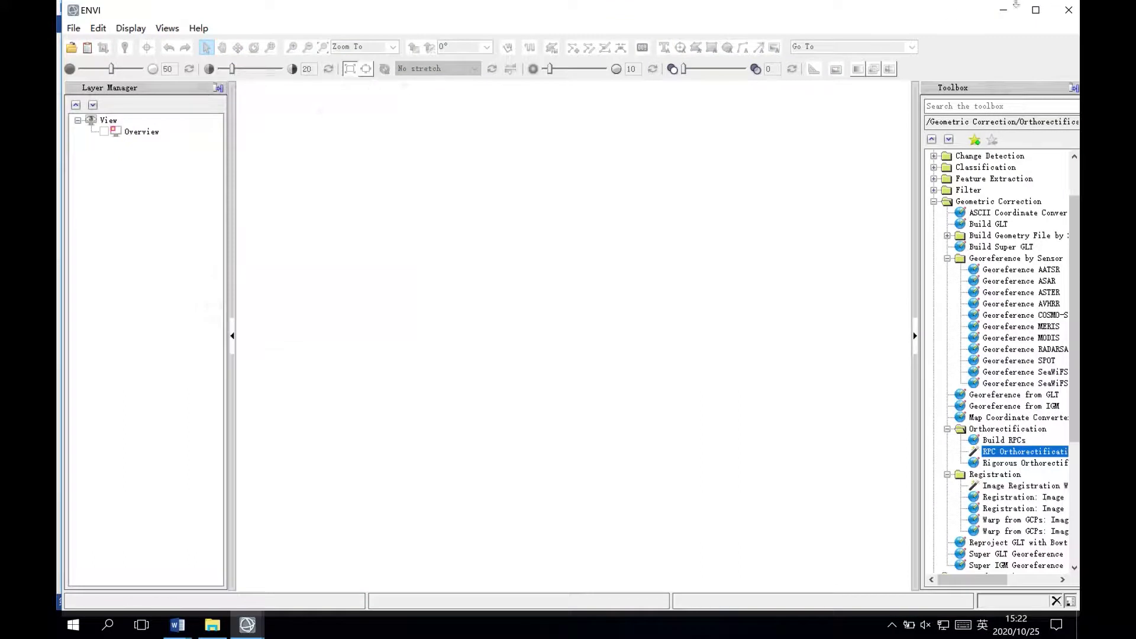
{"action": "left_click", "coordinate": [1069, 10]}
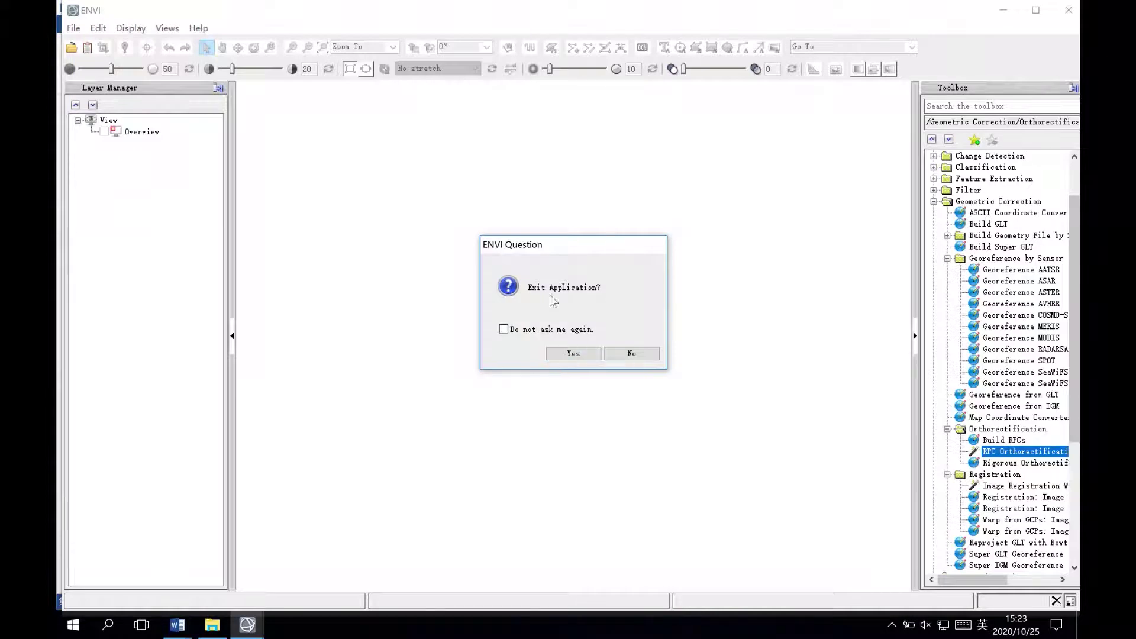
{"action": "left_click", "coordinate": [577, 355]}
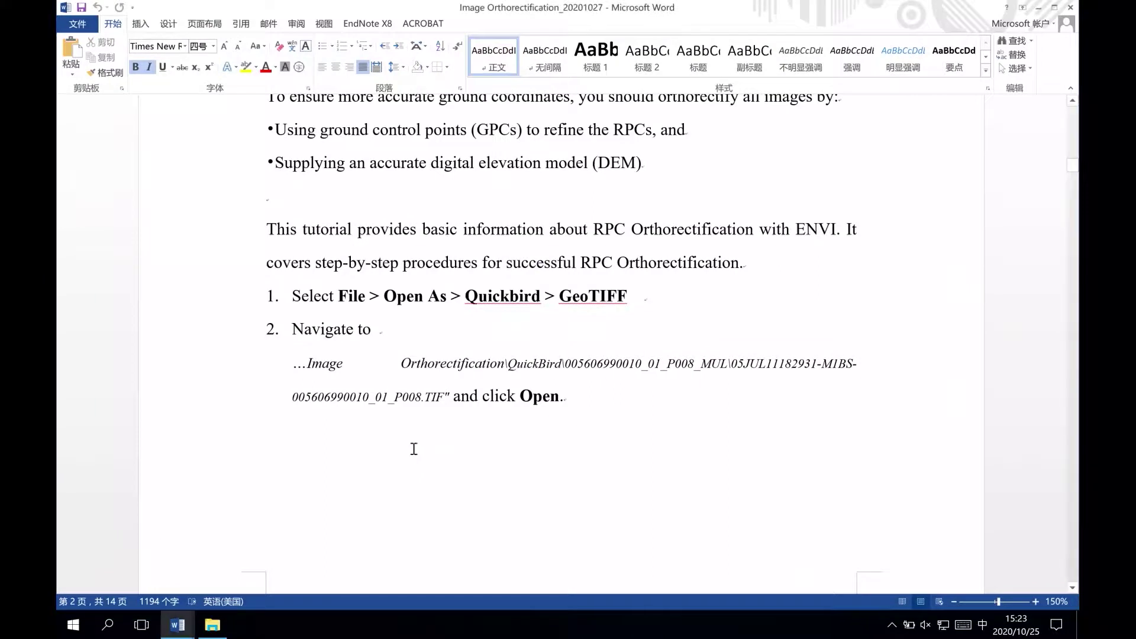
Step: Read through the rest of Exercise 1 in the Word tutorial up to Exercise 2 on RPC orthorectification with ENVI Classic
{"action": "scroll", "coordinate": [414, 449], "scroll_direction": "down", "scroll_amount": 3}
{"action": "scroll", "coordinate": [415, 449], "scroll_direction": "down", "scroll_amount": 15}
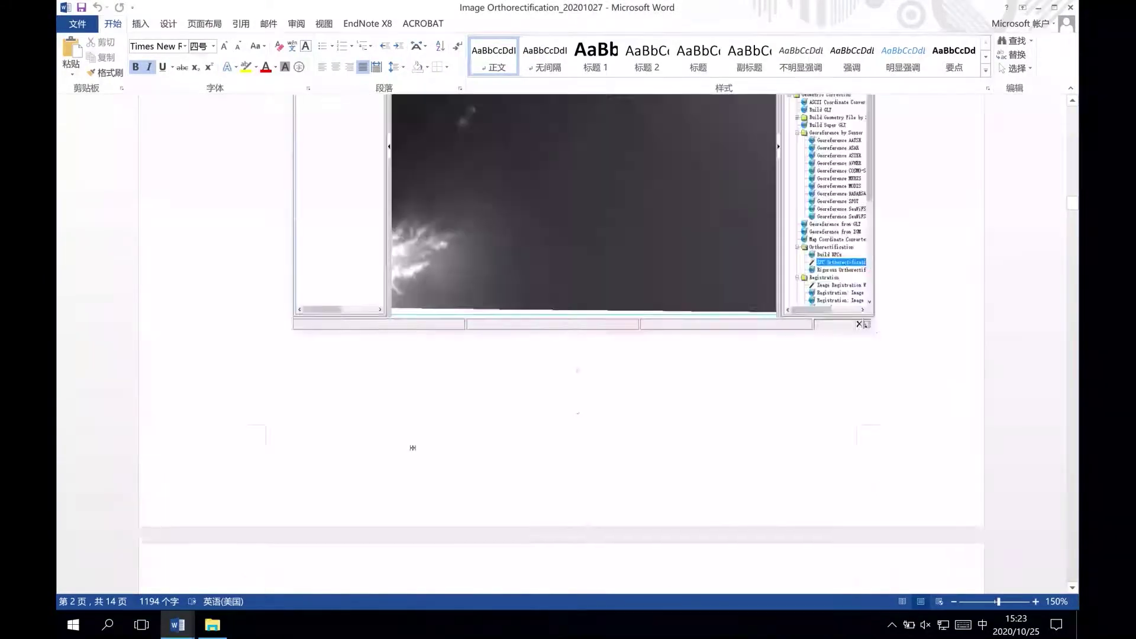
{"action": "scroll", "coordinate": [414, 449], "scroll_direction": "down", "scroll_amount": 20}
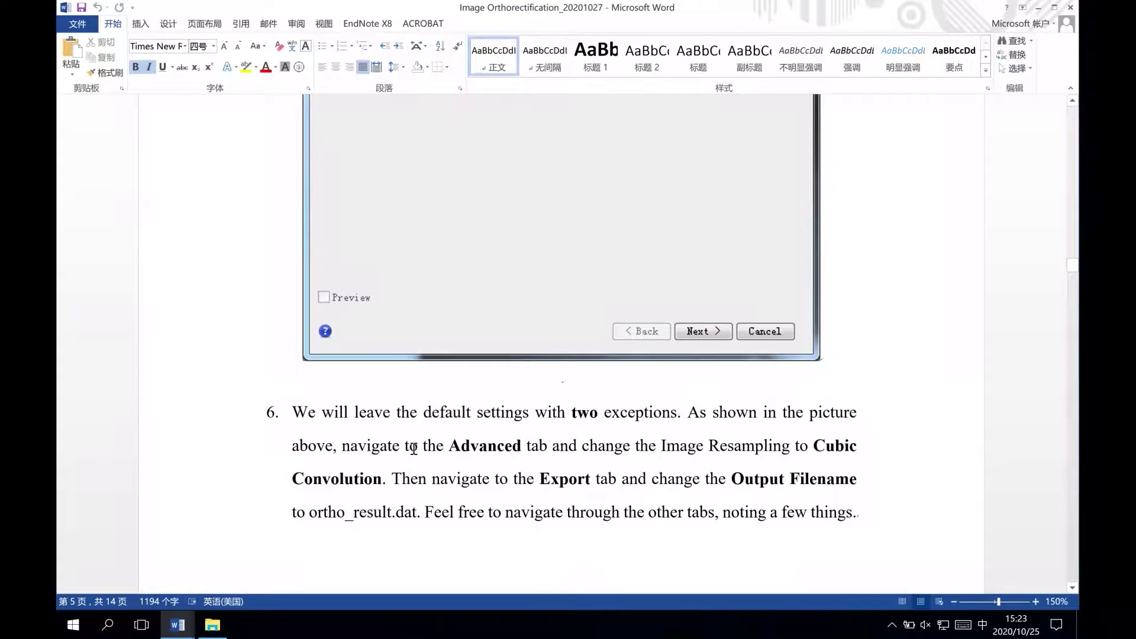
{"action": "scroll", "coordinate": [414, 449], "scroll_direction": "down", "scroll_amount": 18}
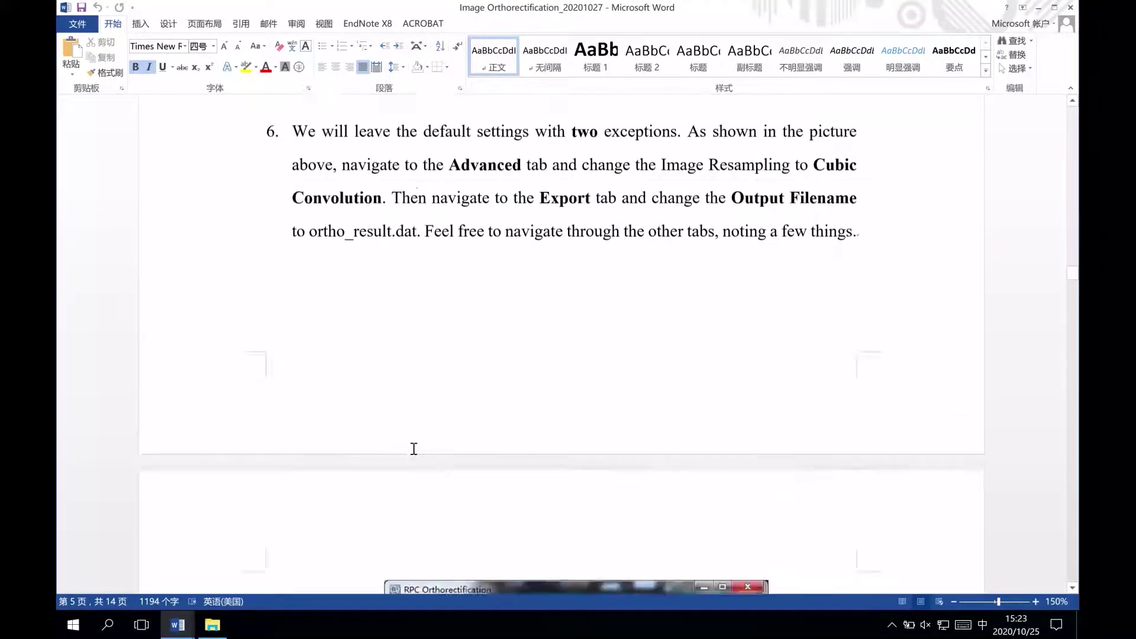
{"action": "scroll", "coordinate": [414, 448], "scroll_direction": "down", "scroll_amount": 12}
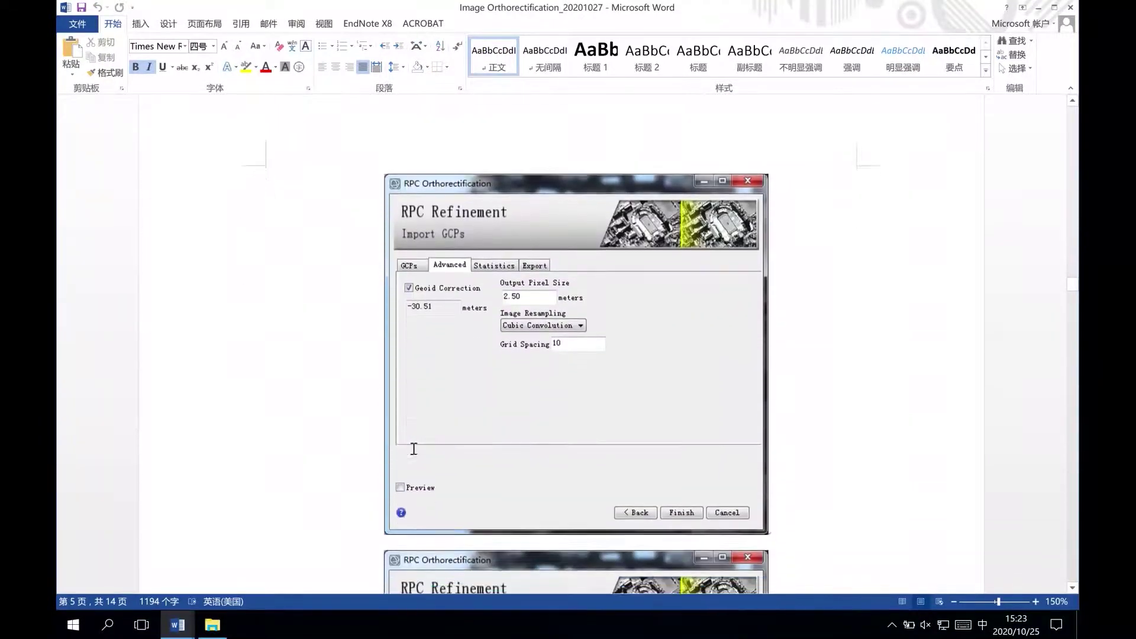
{"action": "scroll", "coordinate": [414, 449], "scroll_direction": "down", "scroll_amount": 3}
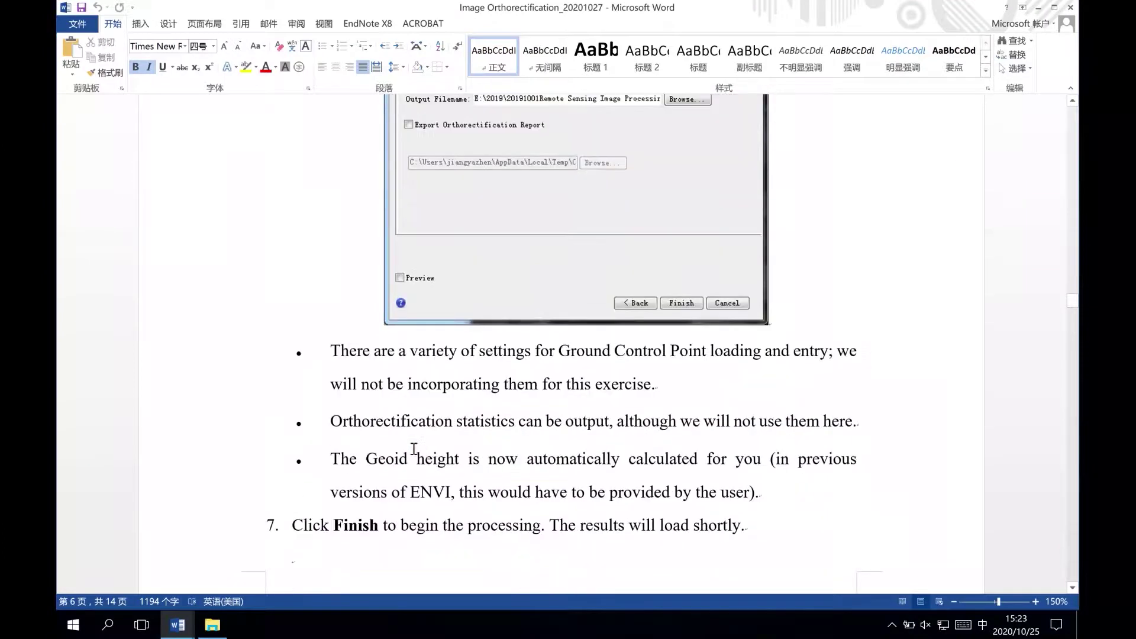
{"action": "scroll", "coordinate": [414, 448], "scroll_direction": "down", "scroll_amount": 1}
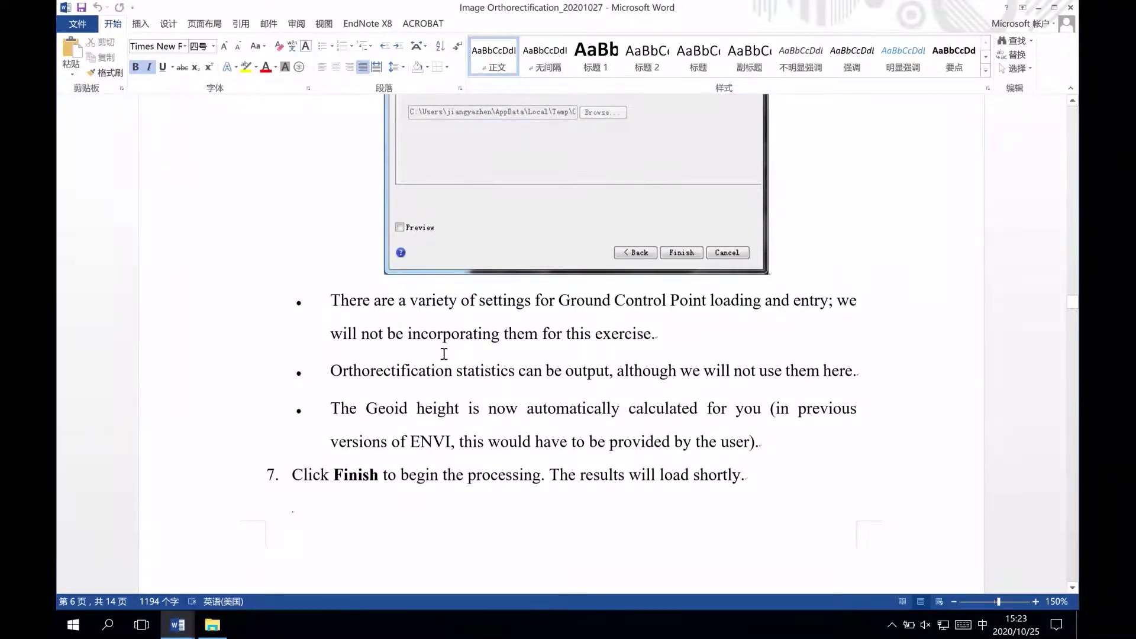
{"action": "scroll", "coordinate": [406, 398], "scroll_direction": "down", "scroll_amount": 10}
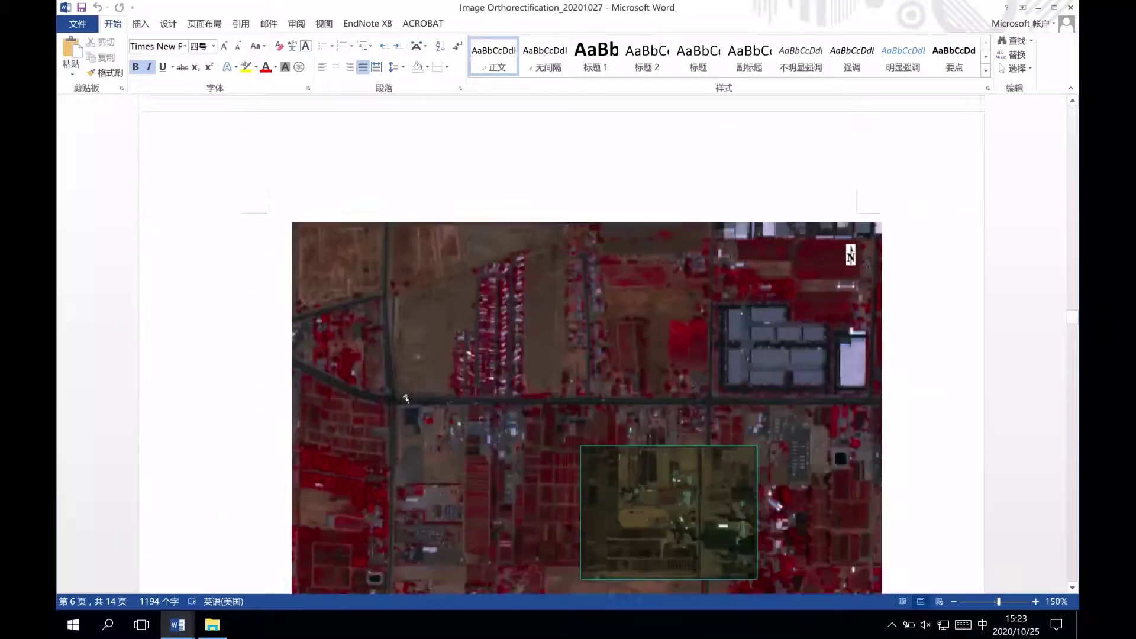
{"action": "scroll", "coordinate": [406, 399], "scroll_direction": "down", "scroll_amount": 3}
{"action": "scroll", "coordinate": [406, 399], "scroll_direction": "up", "scroll_amount": 2}
{"action": "scroll", "coordinate": [406, 399], "scroll_direction": "down", "scroll_amount": 8}
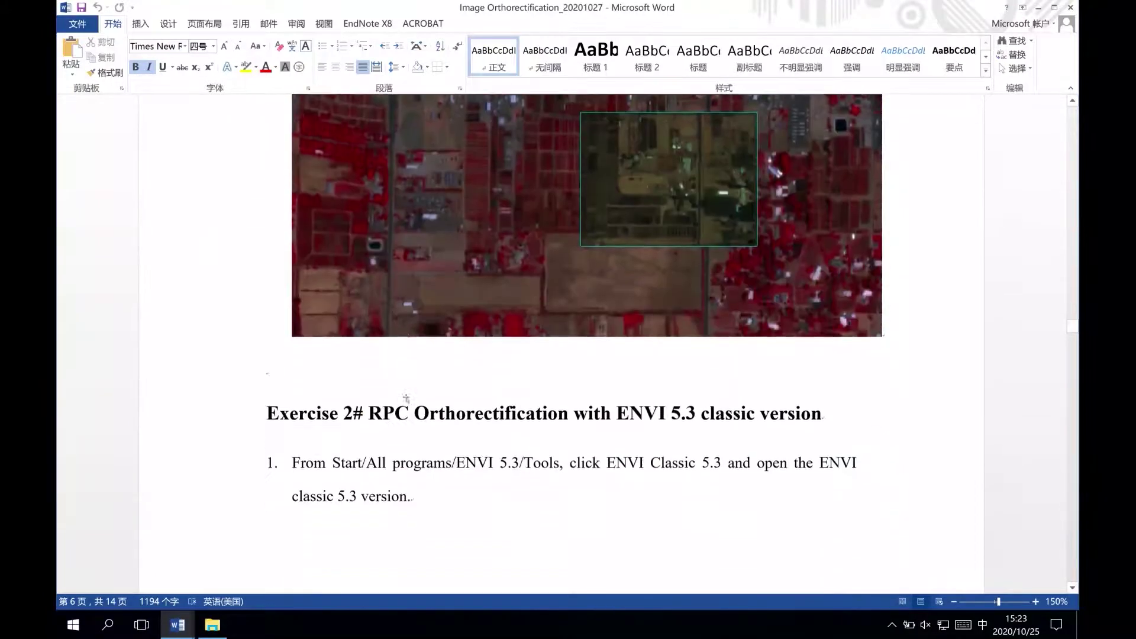
{"action": "scroll", "coordinate": [406, 399], "scroll_direction": "down", "scroll_amount": 9}
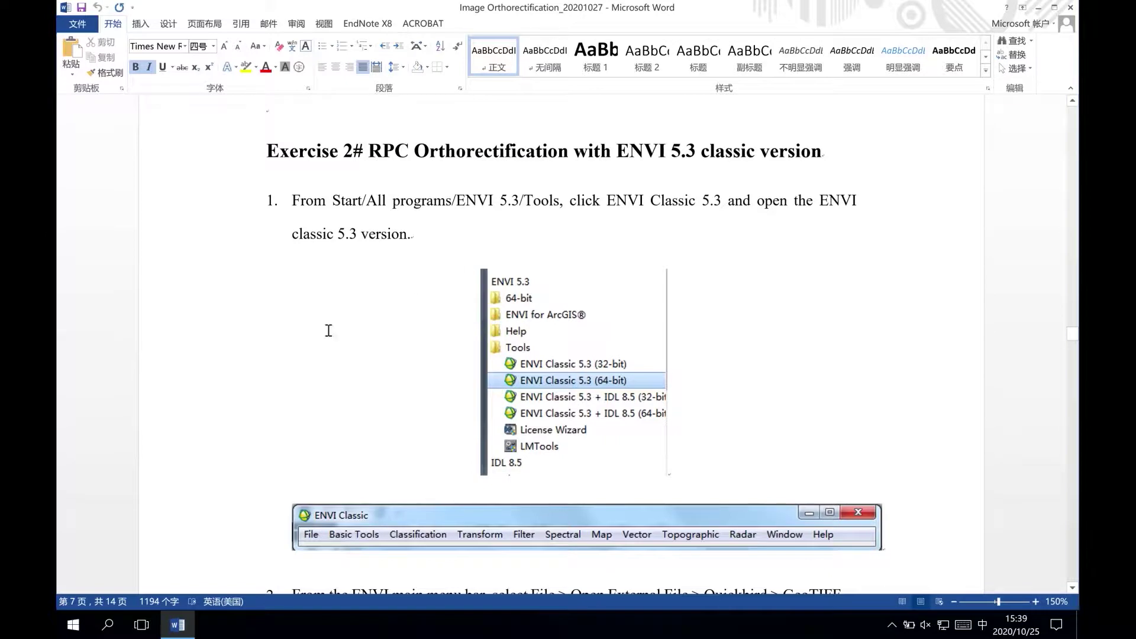
Step: Minimize the Word tutorial and launch ENVI Classic from the ENVI 5.1 program group
{"action": "left_click", "coordinate": [1038, 8]}
{"action": "left_click", "coordinate": [72, 627]}
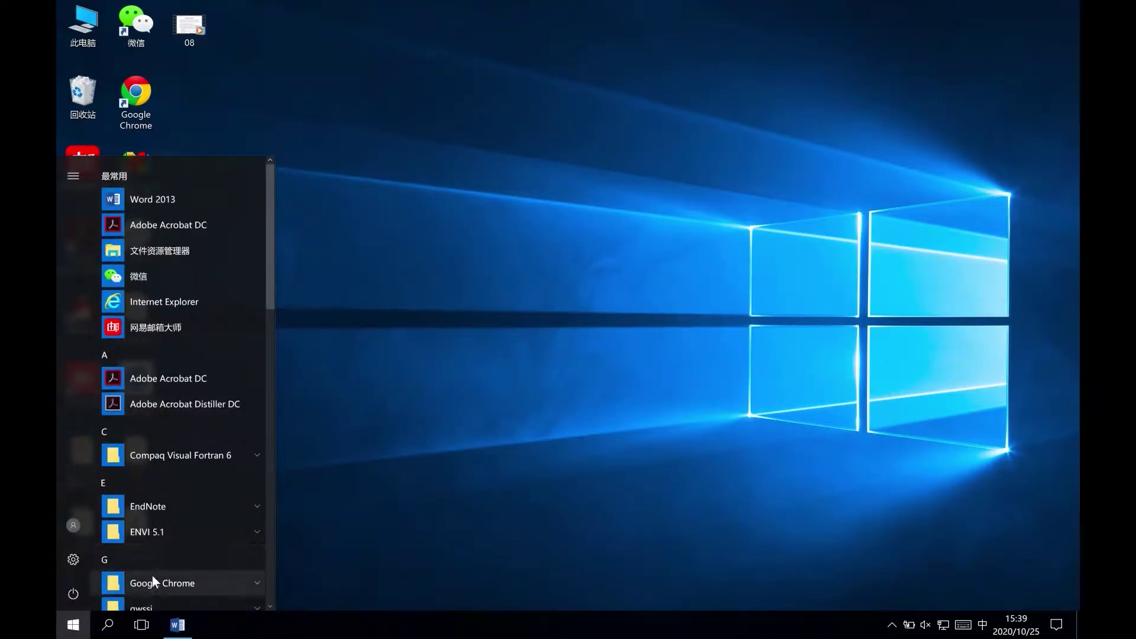
{"action": "left_click", "coordinate": [168, 537]}
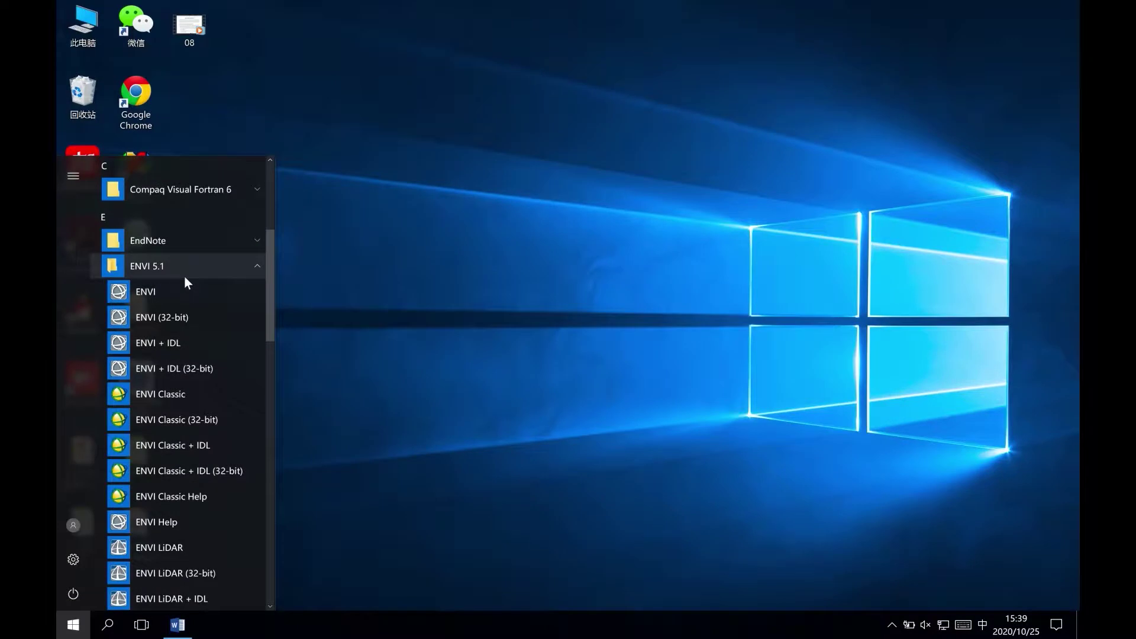
{"action": "left_click", "coordinate": [175, 397]}
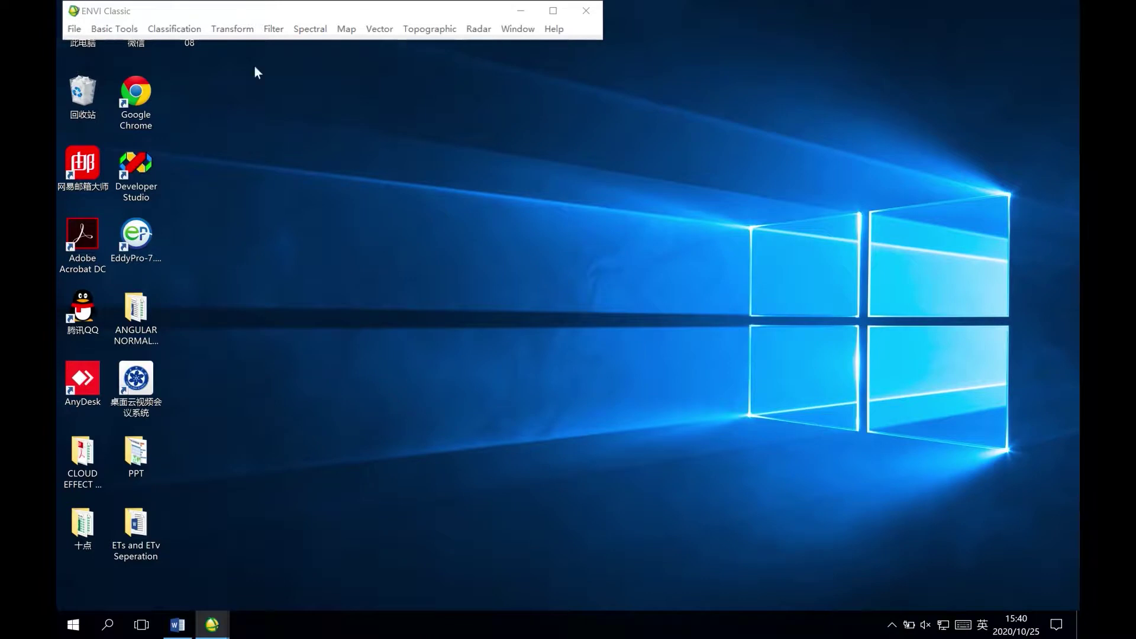
{"action": "left_click", "coordinate": [75, 31]}
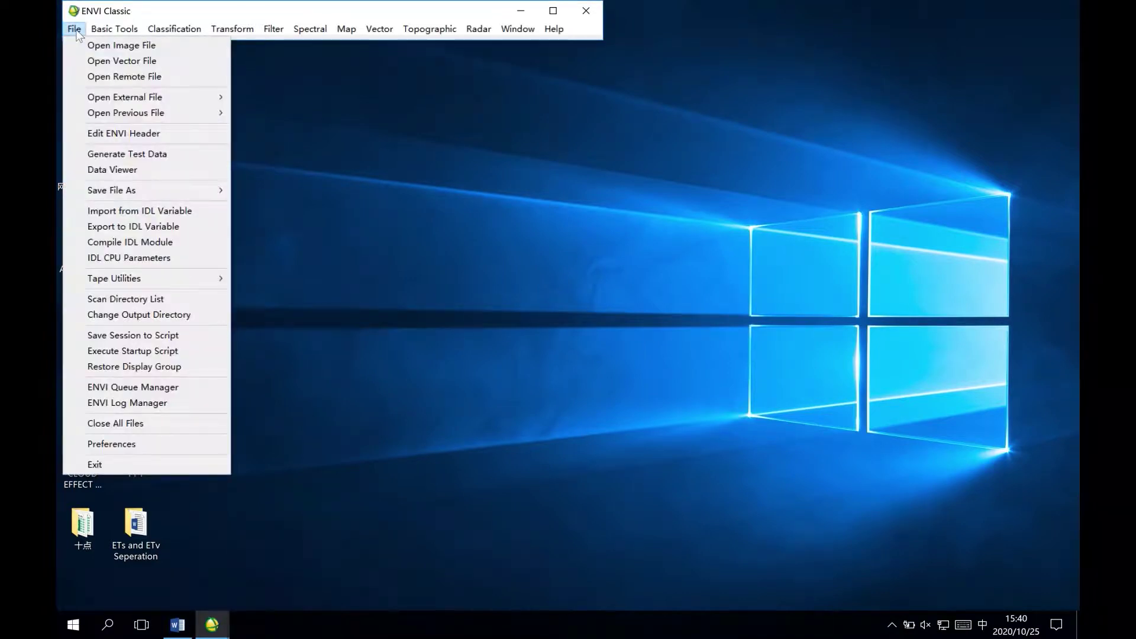
{"action": "mouse_move", "coordinate": [94, 97]}
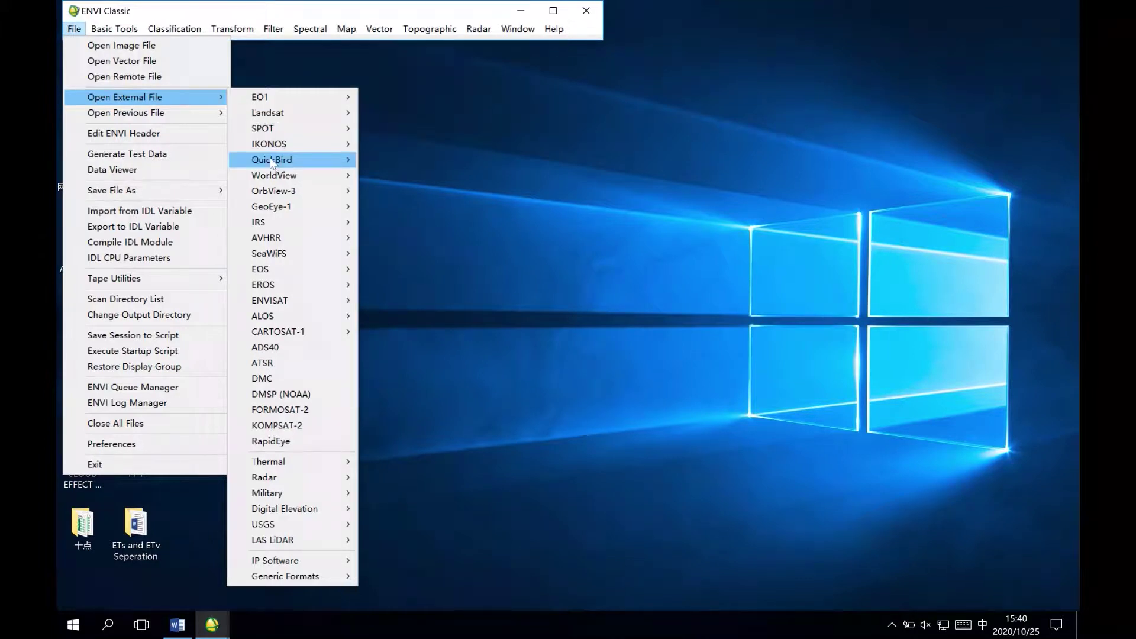
{"action": "mouse_move", "coordinate": [270, 157]}
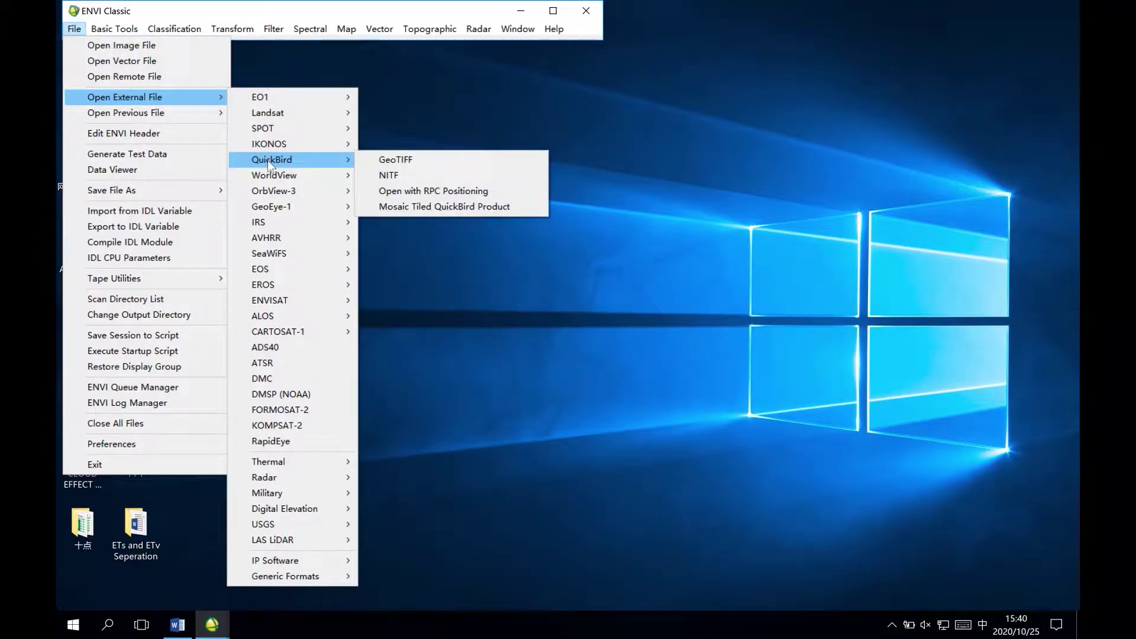
{"action": "left_click", "coordinate": [427, 156]}
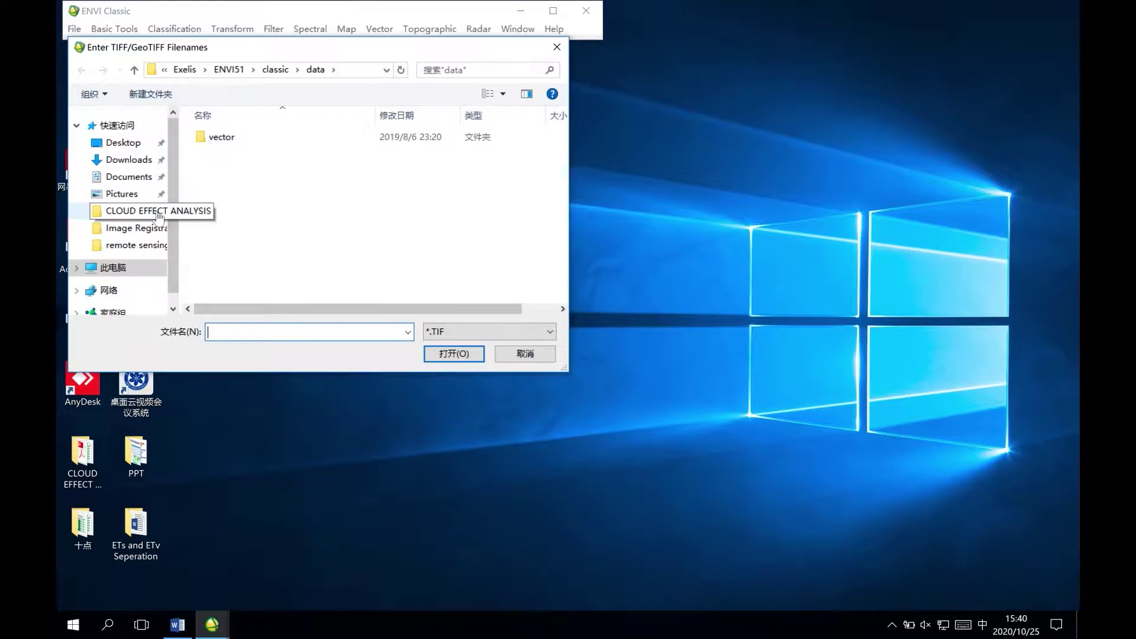
{"action": "left_click", "coordinate": [136, 246]}
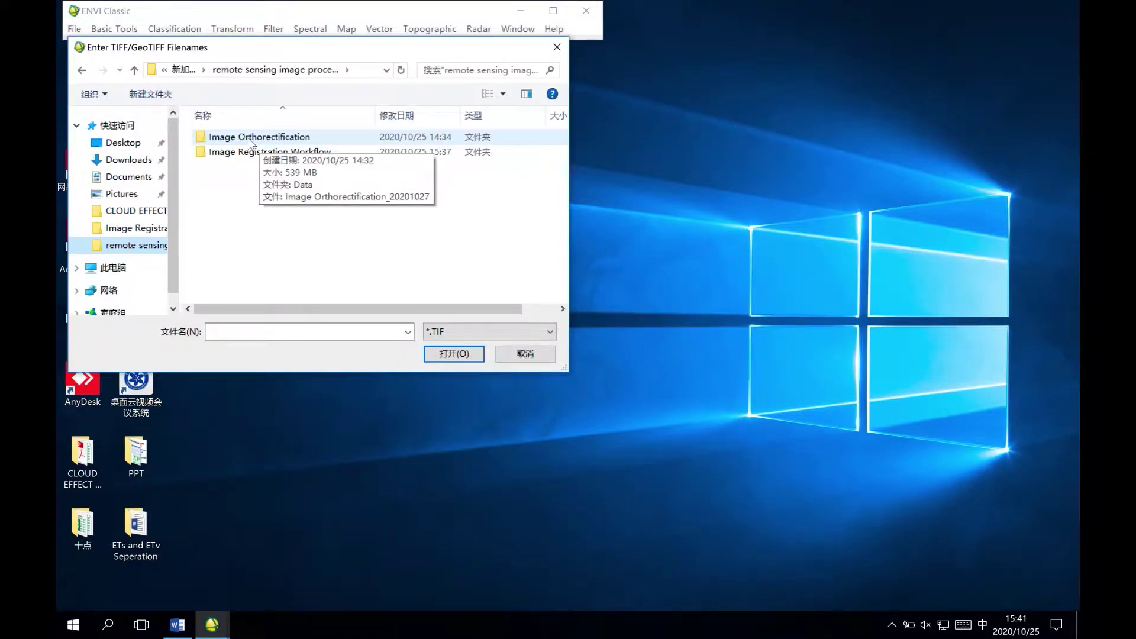
{"action": "double_click", "coordinate": [276, 142]}
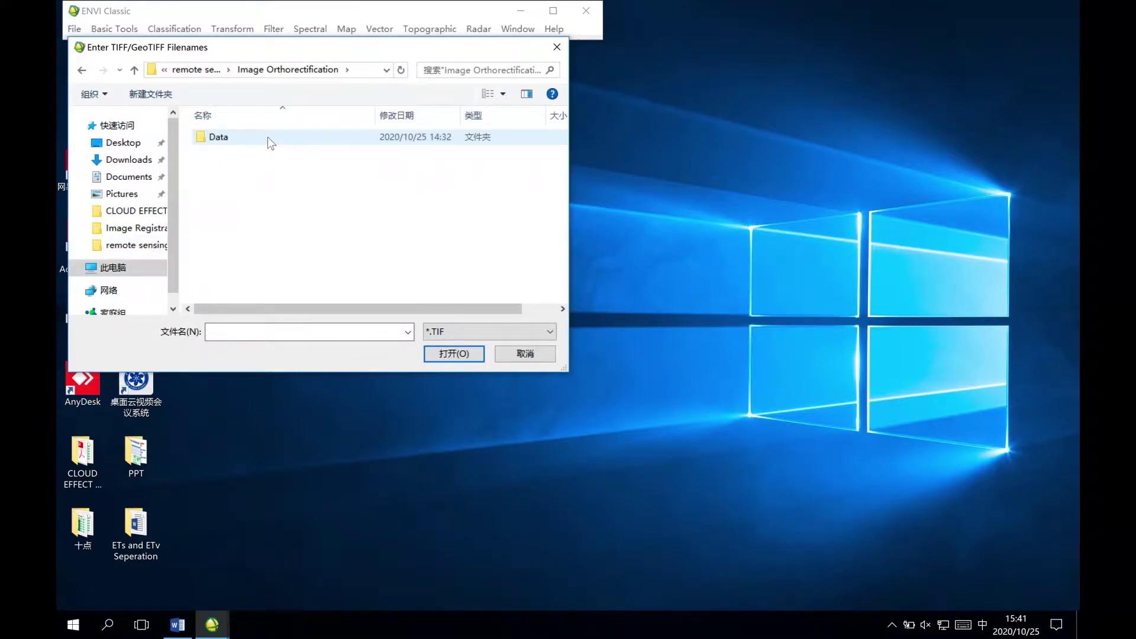
{"action": "double_click", "coordinate": [267, 136]}
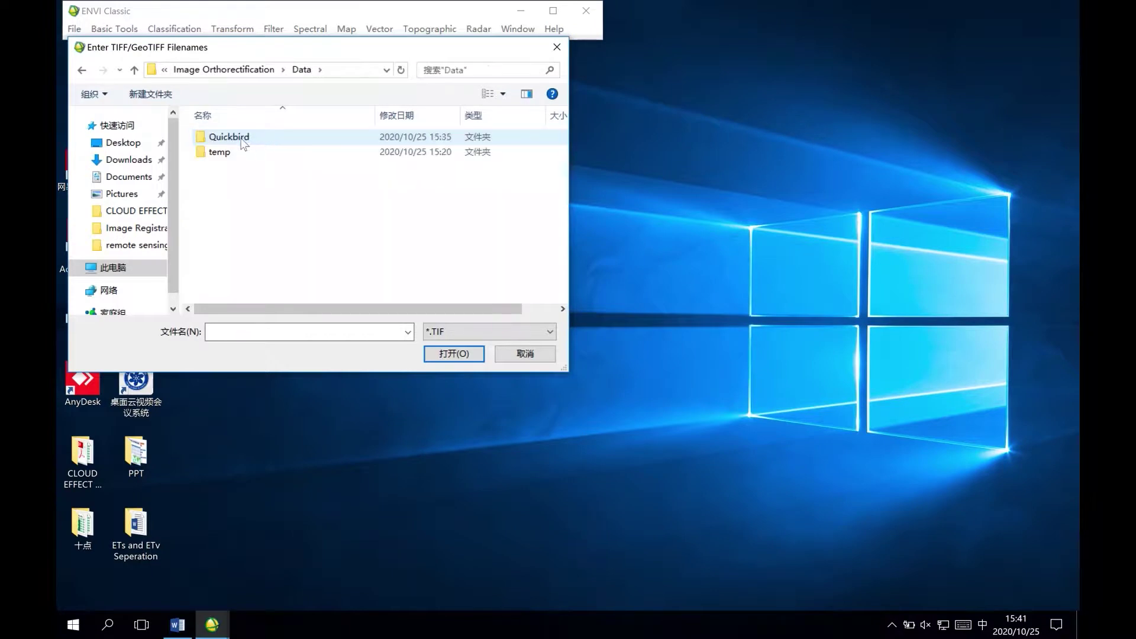
{"action": "double_click", "coordinate": [242, 140]}
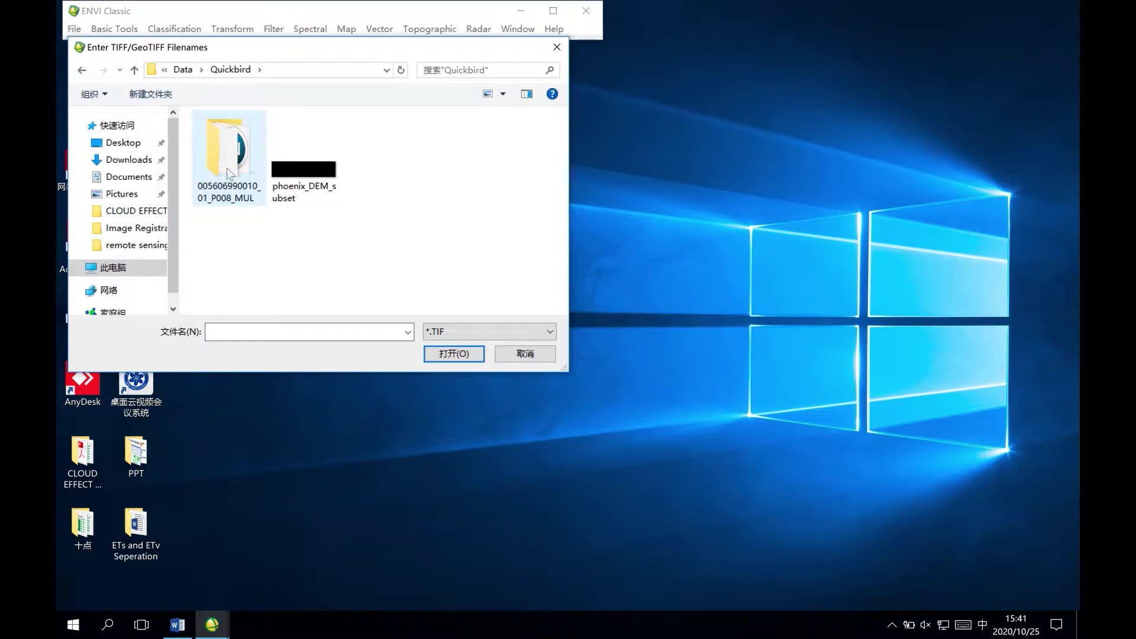
{"action": "double_click", "coordinate": [239, 159]}
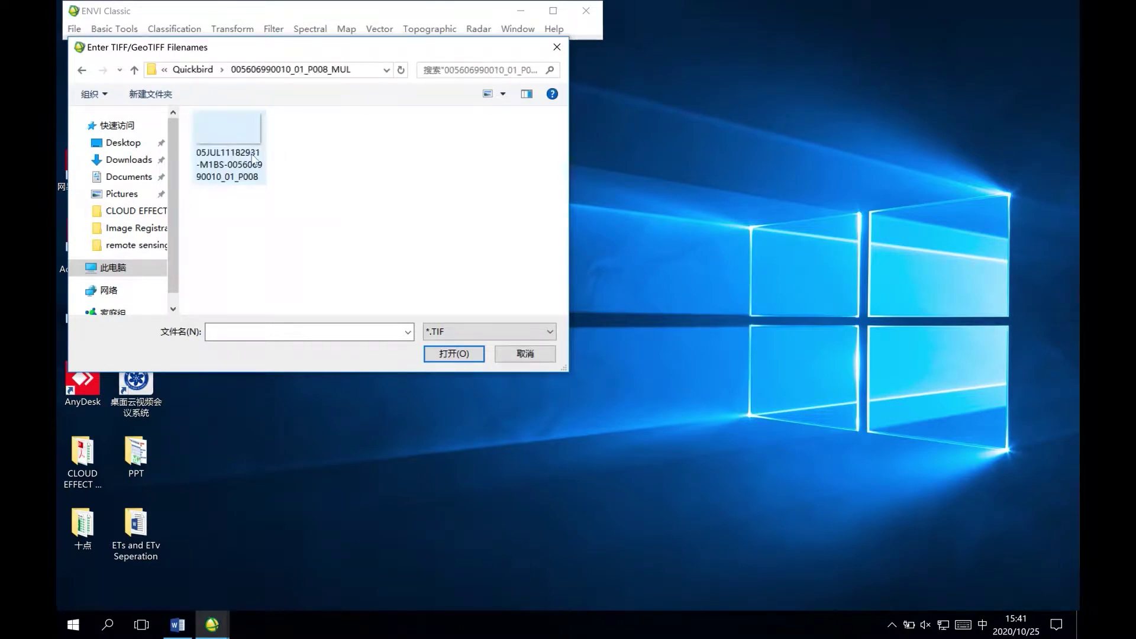
{"action": "mouse_move", "coordinate": [250, 159]}
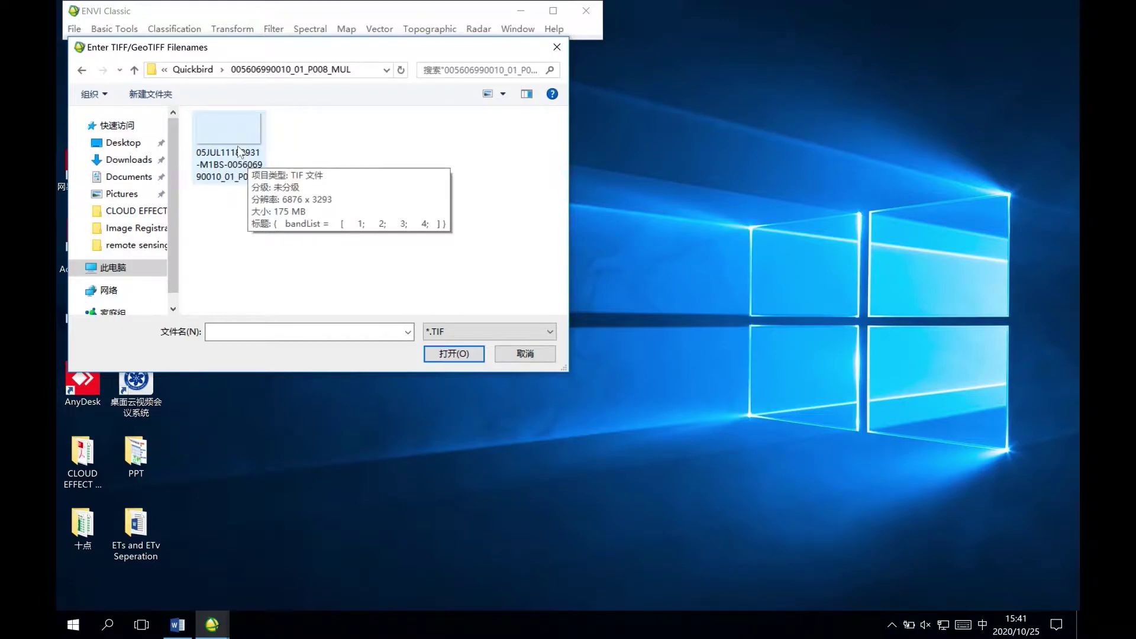
{"action": "left_click", "coordinate": [238, 150]}
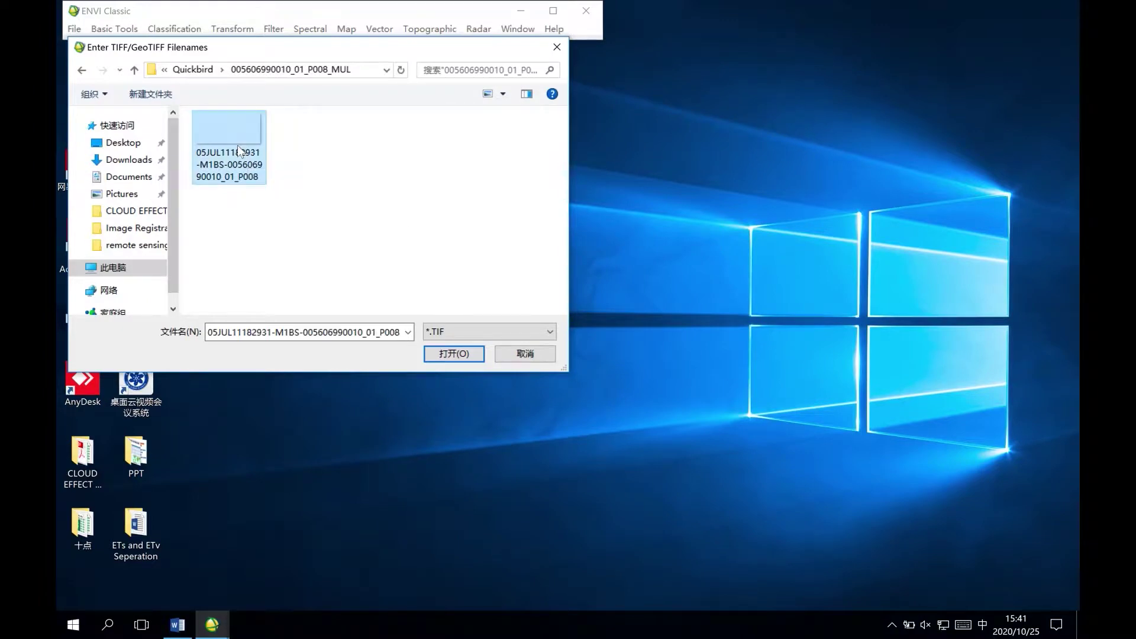
{"action": "left_click", "coordinate": [454, 354]}
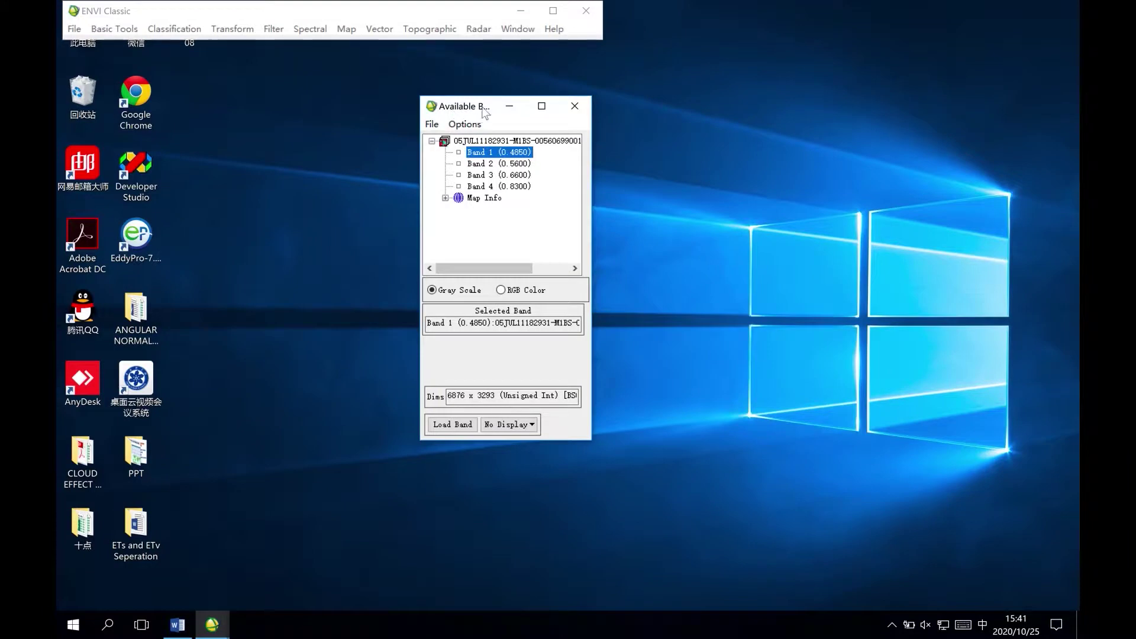
Step: Open BaseImage and phoenix_DEM_subset together from the Quickbird folder as image files, and select BaseImage.dat among the available bands
{"action": "left_click", "coordinate": [75, 28]}
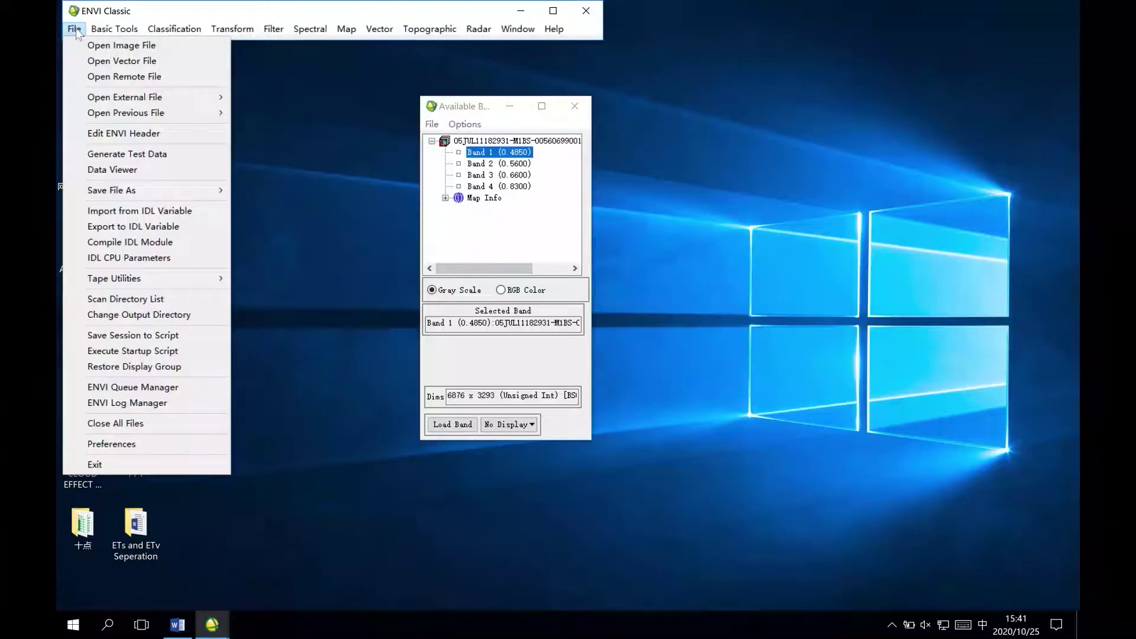
{"action": "left_click", "coordinate": [86, 43]}
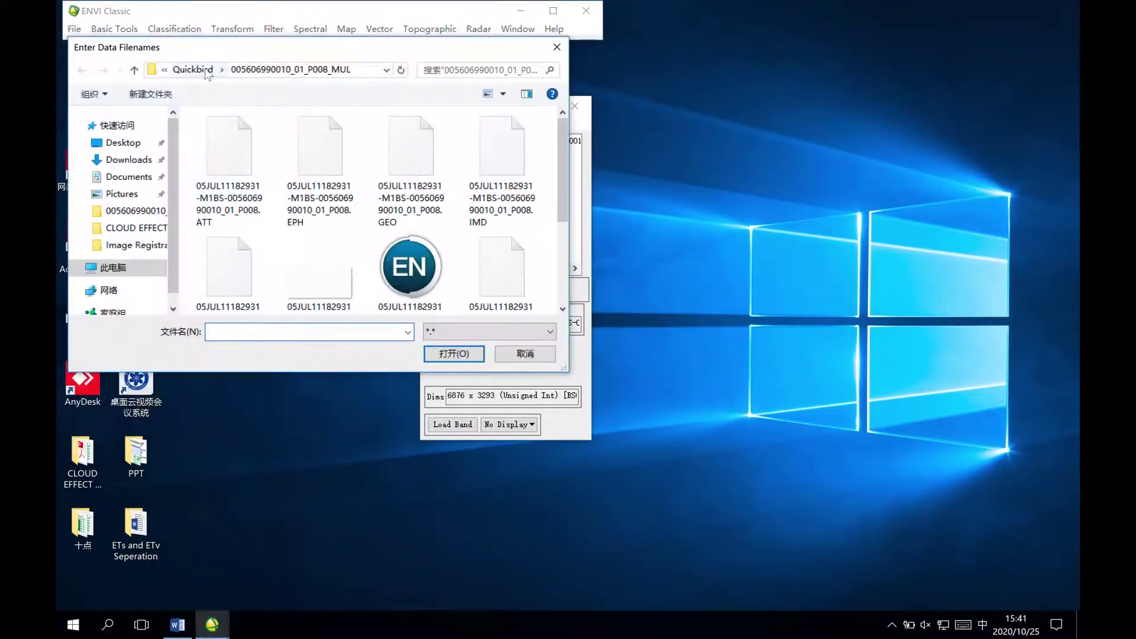
{"action": "left_click", "coordinate": [205, 71]}
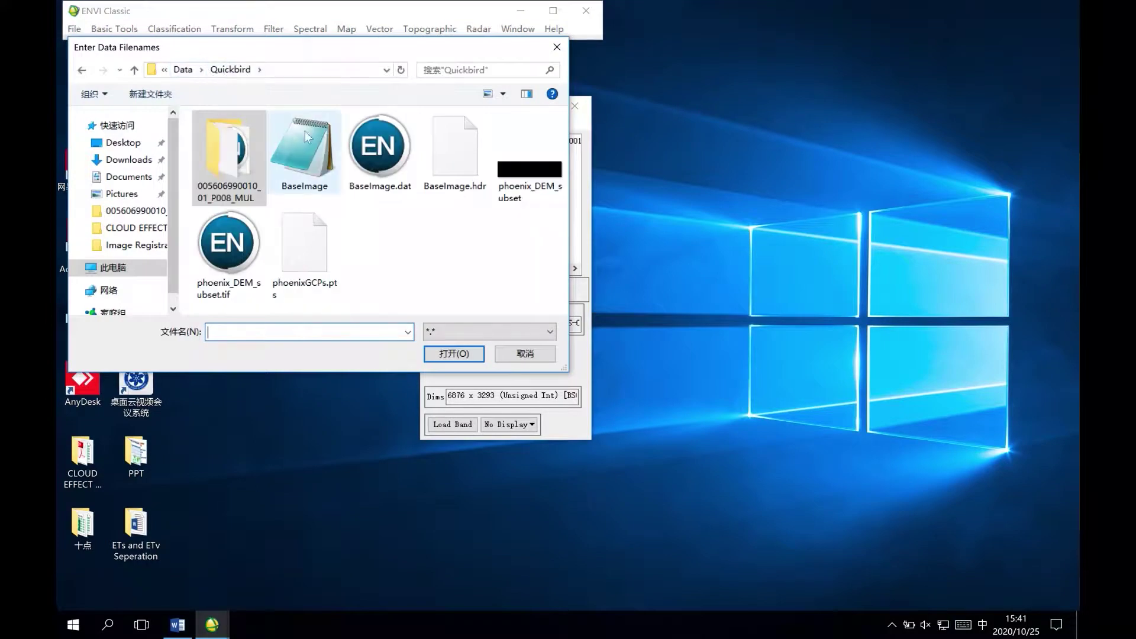
{"action": "left_click", "coordinate": [322, 187]}
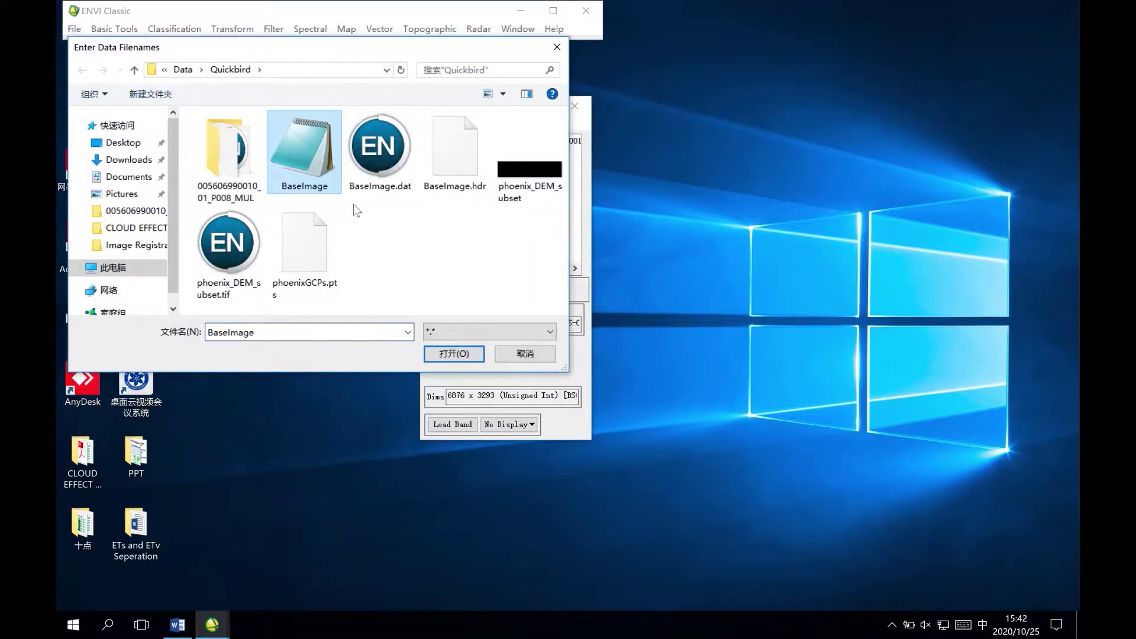
{"action": "left_click", "coordinate": [515, 178], "text": "ctrl"}
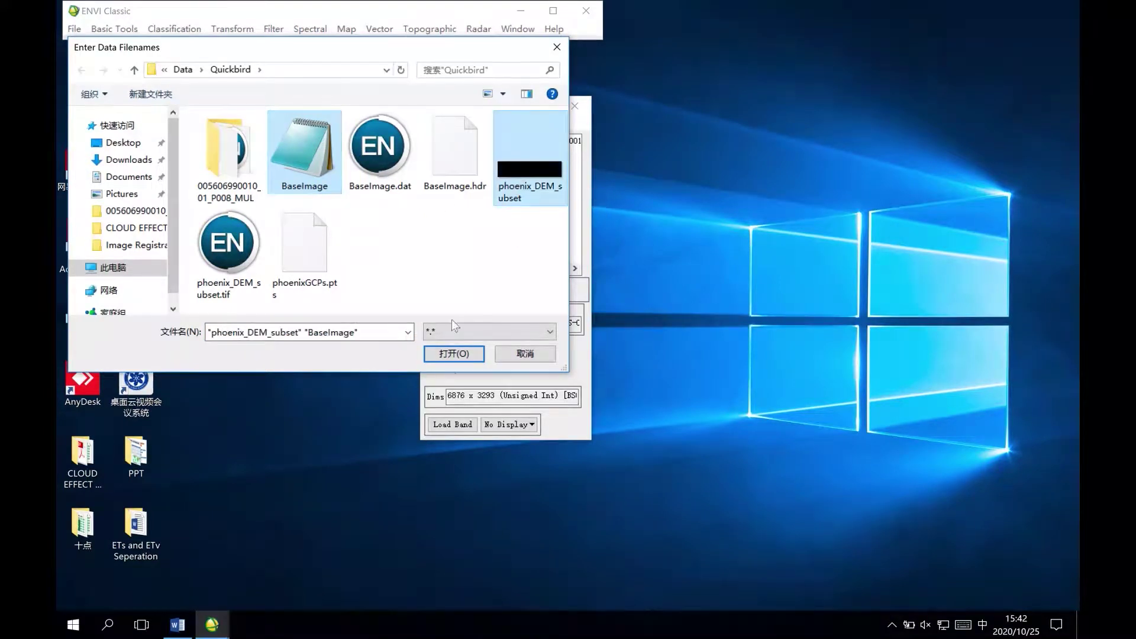
{"action": "left_click", "coordinate": [451, 354]}
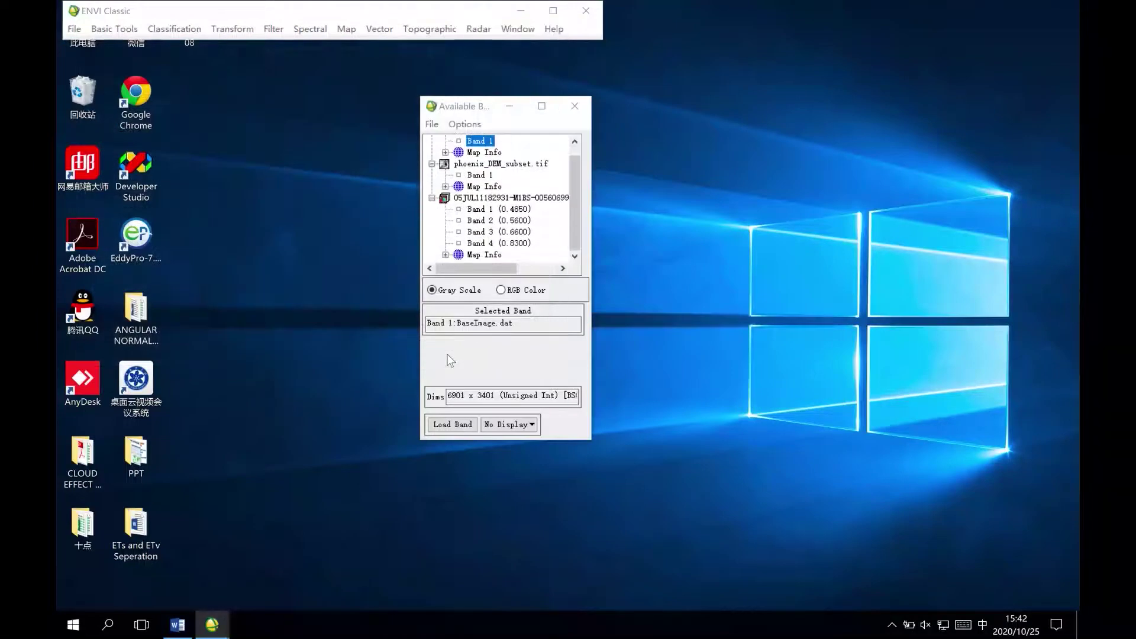
{"action": "scroll", "coordinate": [540, 193], "scroll_direction": "up", "scroll_amount": 1}
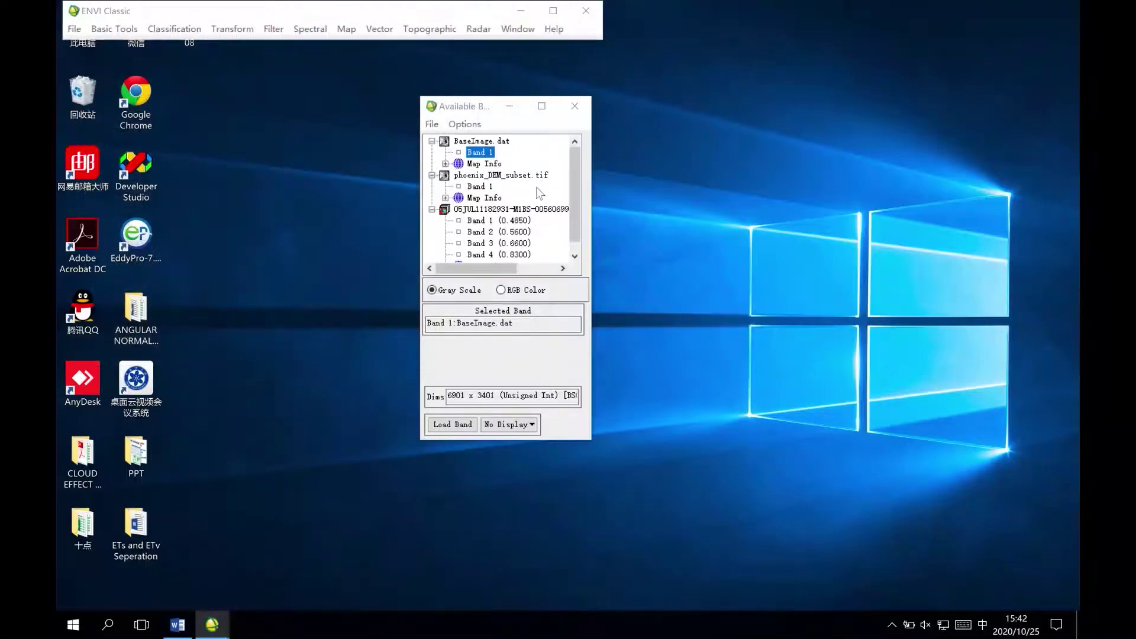
{"action": "left_click", "coordinate": [475, 142]}
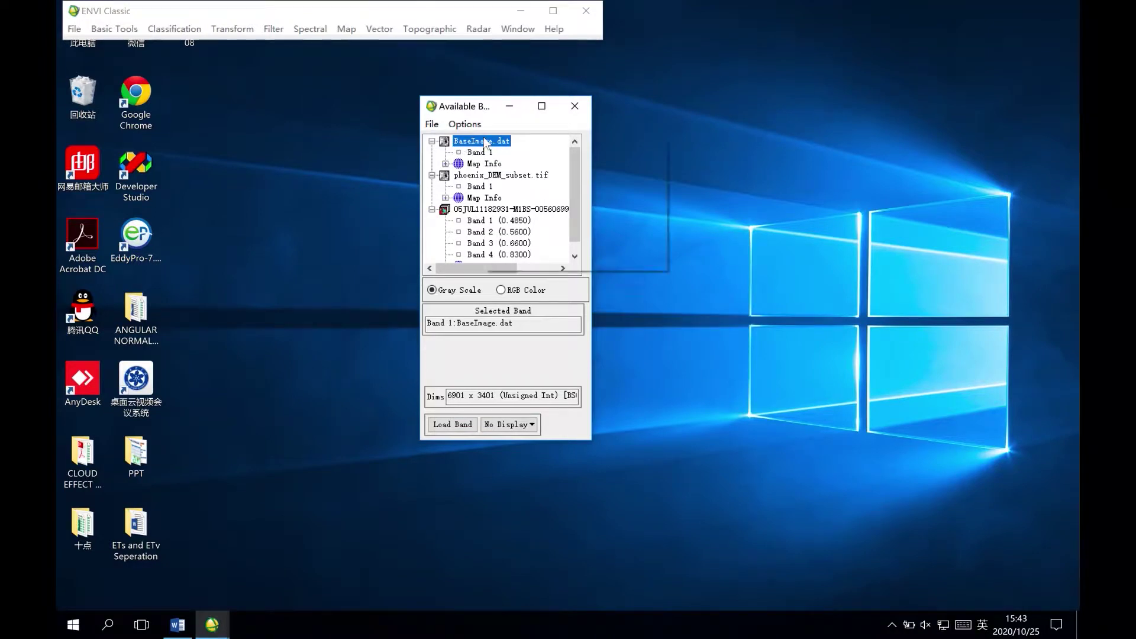
Step: Associate Band 1 of phoenix_DEM_subset.tif as the DEM file in the BaseImage.dat header and save the header
{"action": "right_click", "coordinate": [485, 142]}
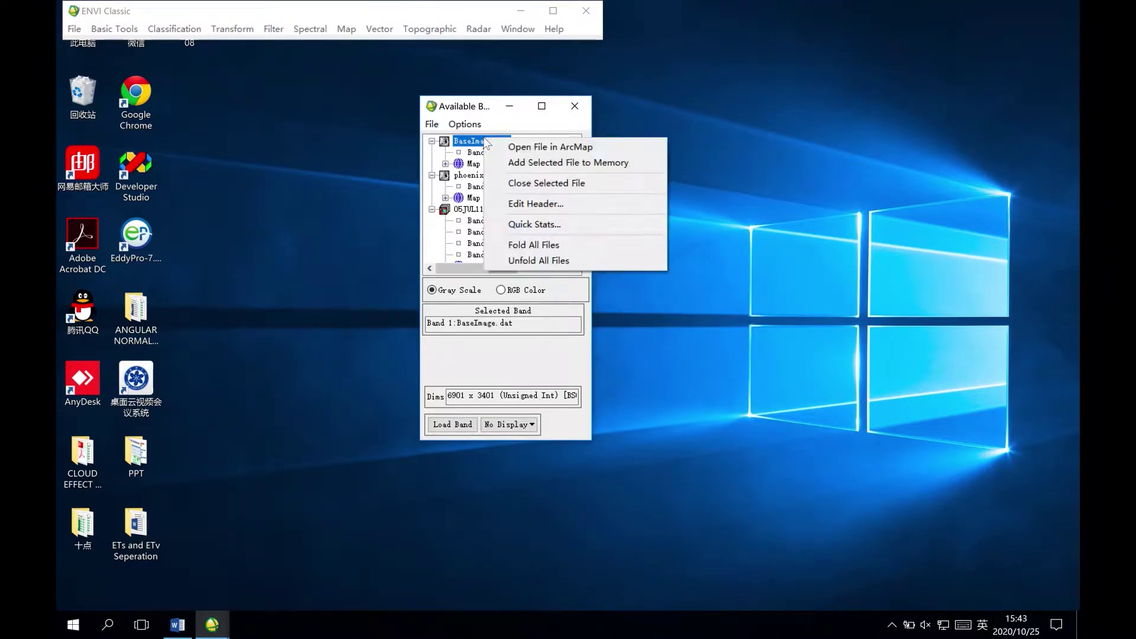
{"action": "left_click", "coordinate": [542, 203]}
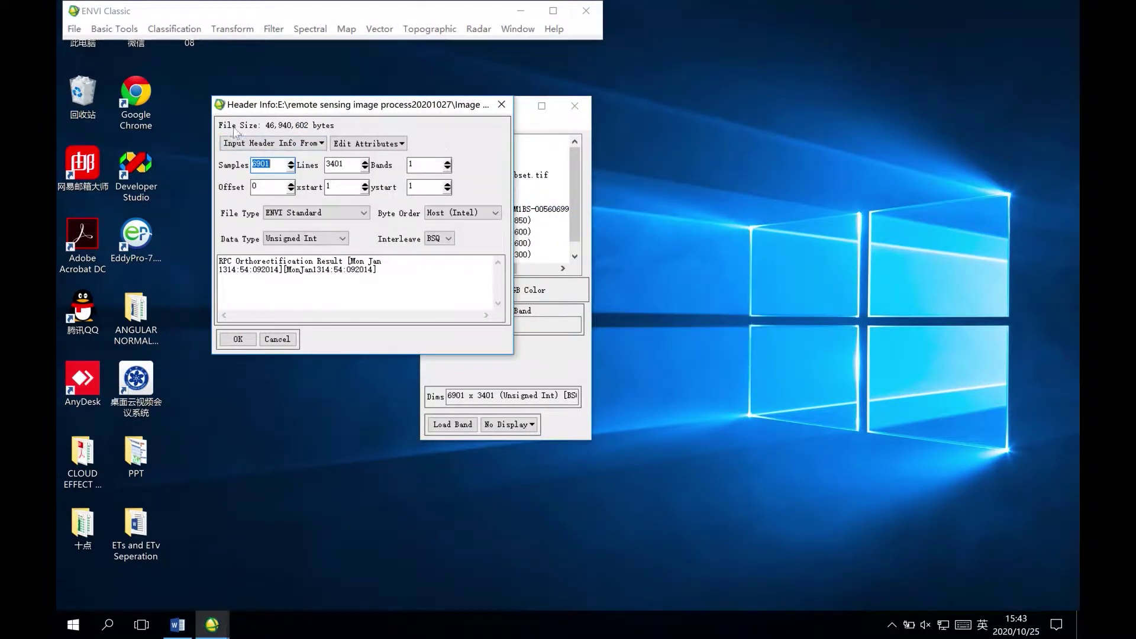
{"action": "left_click", "coordinate": [403, 145]}
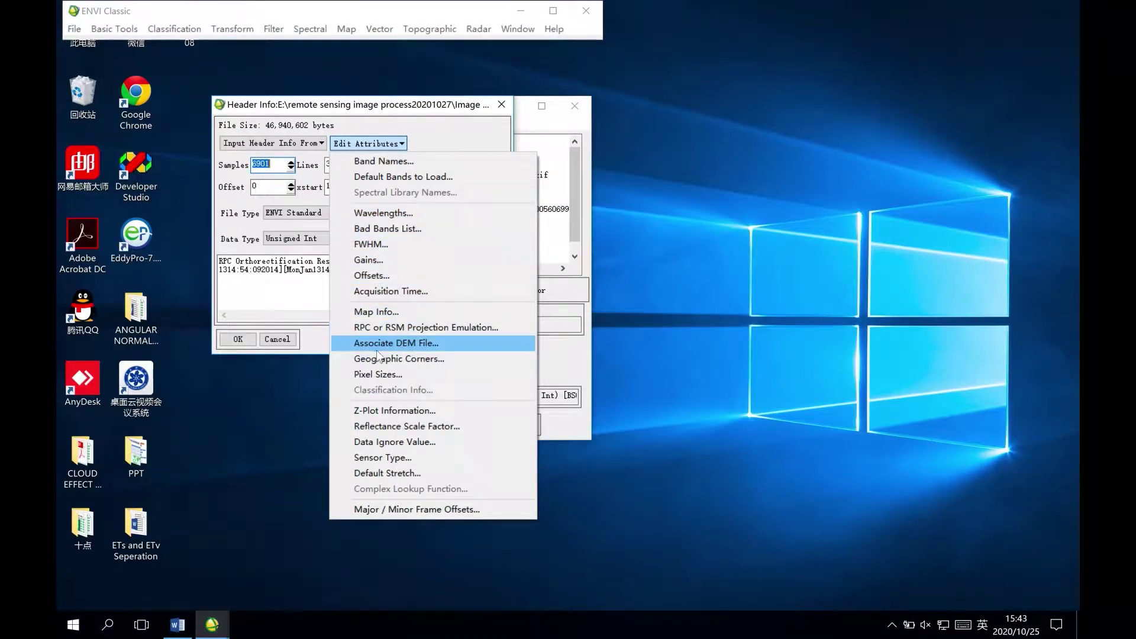
{"action": "left_click", "coordinate": [417, 343]}
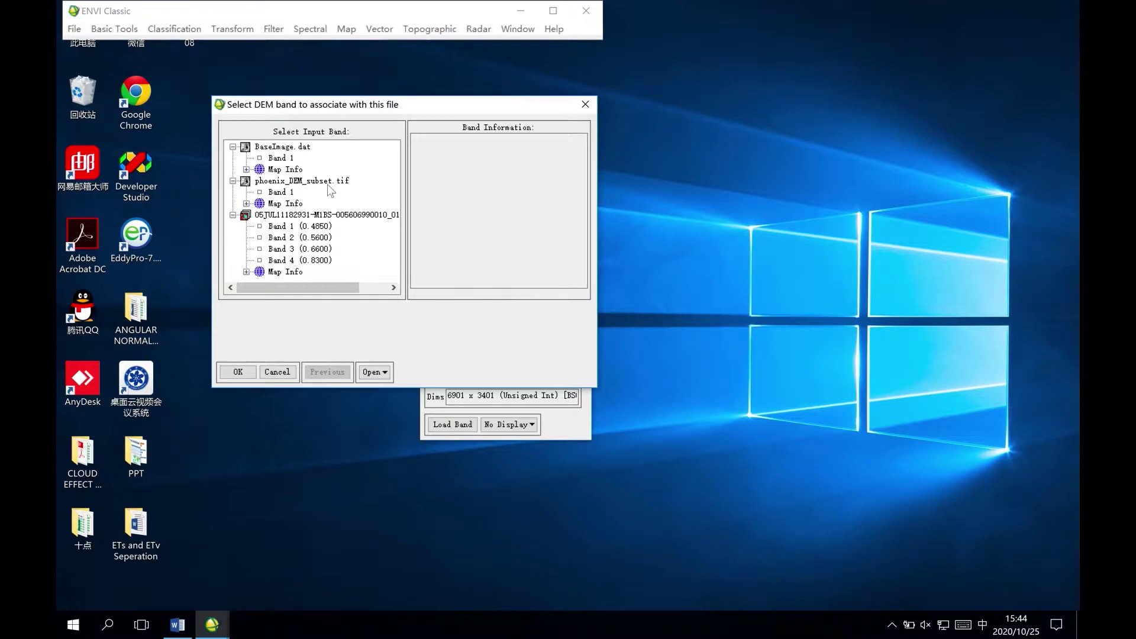
{"action": "left_click", "coordinate": [278, 193]}
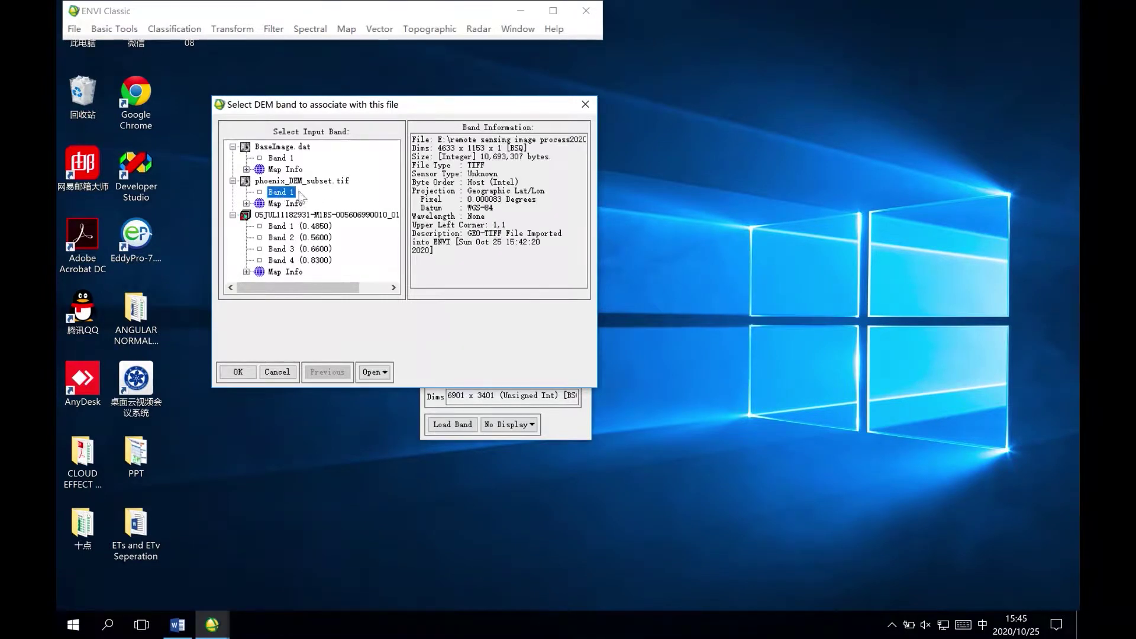
{"action": "left_click", "coordinate": [239, 371]}
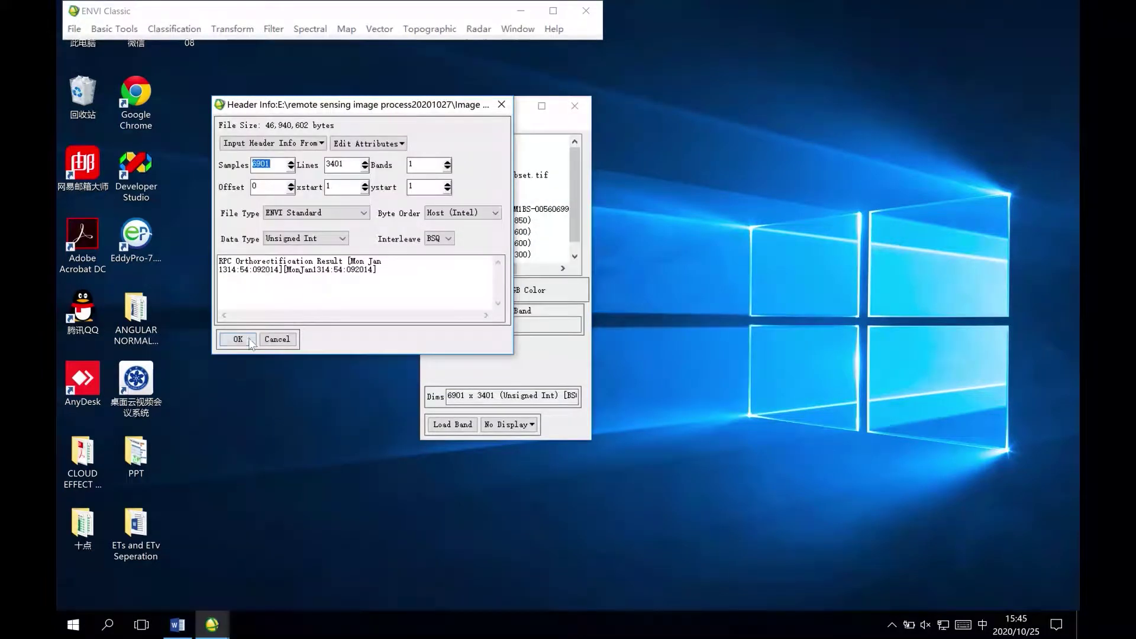
{"action": "left_click", "coordinate": [239, 339]}
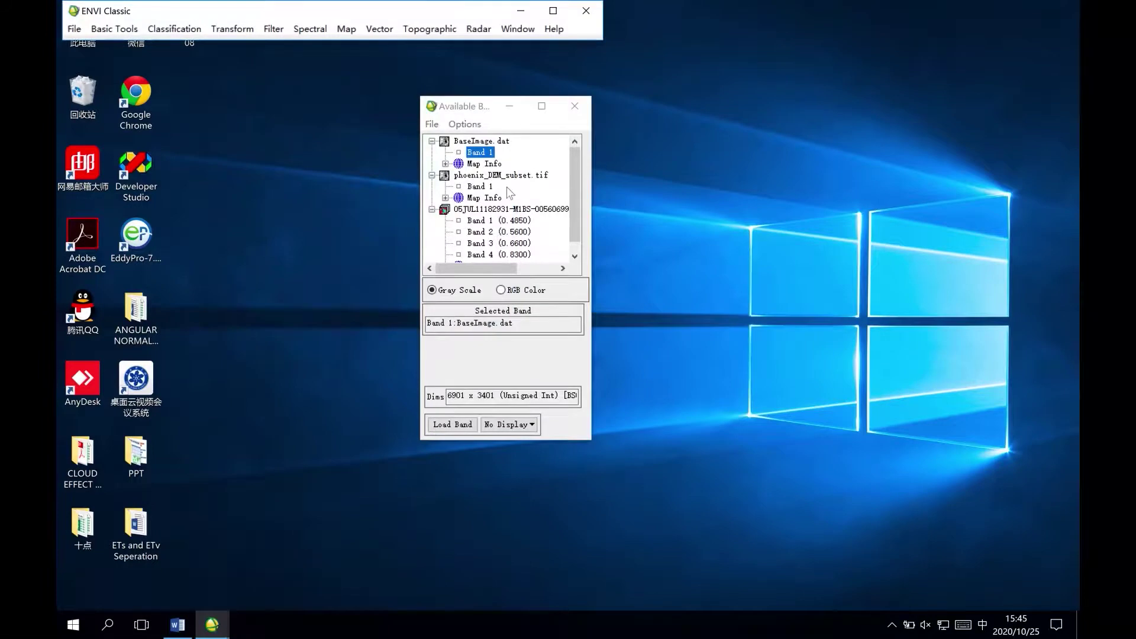
Step: Load BaseImage.dat into a display and check its cursor location and DEM value, closing the readout when finished
{"action": "left_click", "coordinate": [481, 141]}
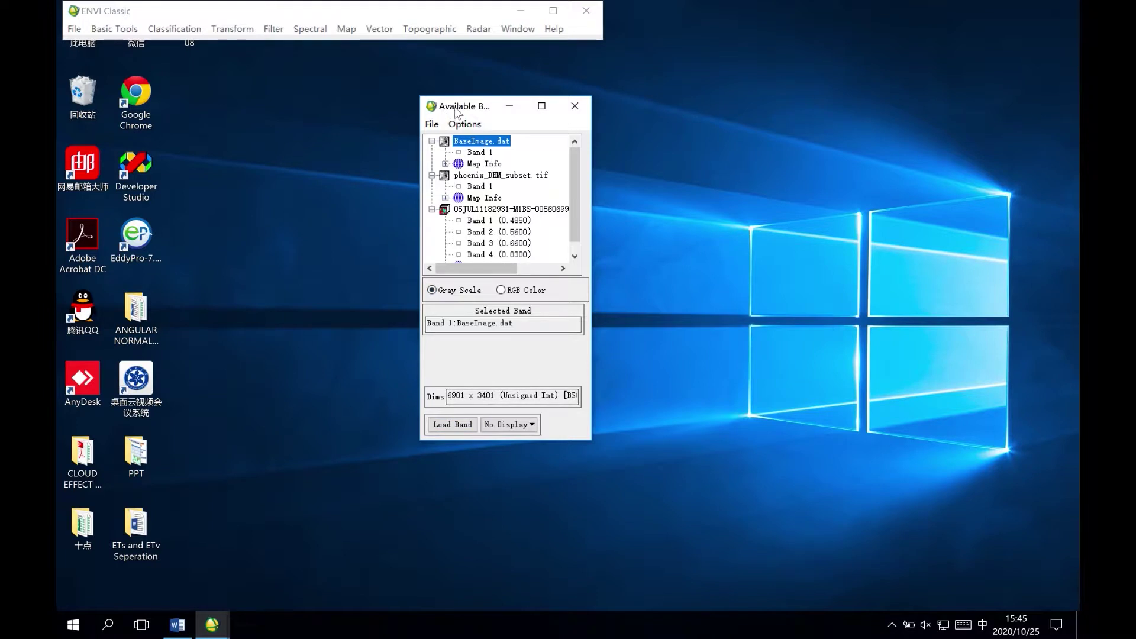
{"action": "left_click", "coordinate": [439, 425]}
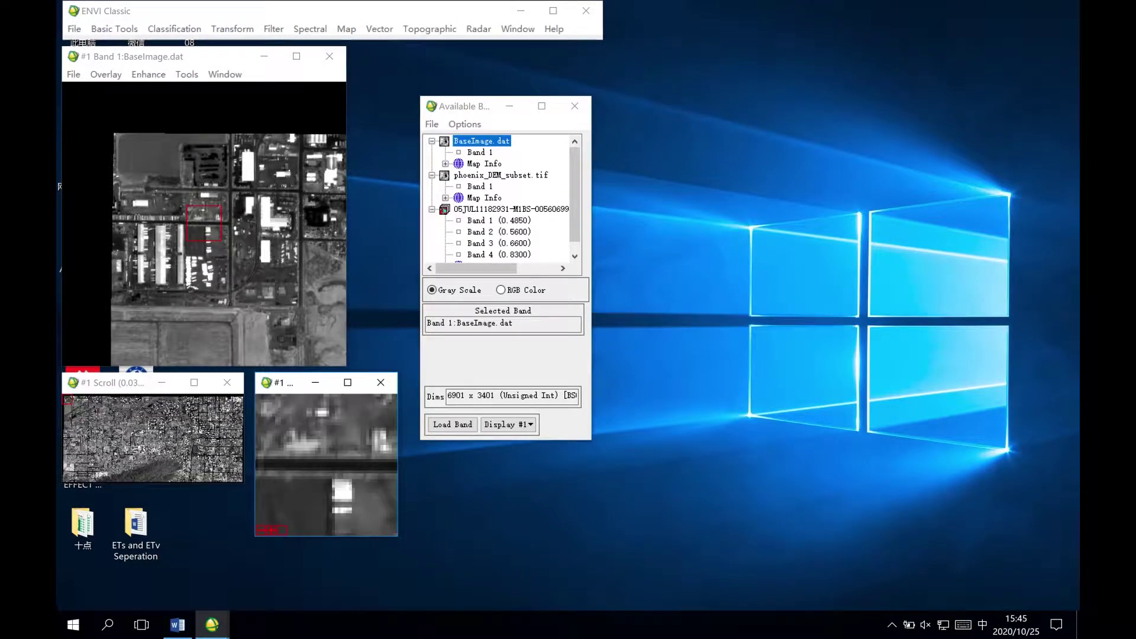
{"action": "right_click", "coordinate": [184, 303]}
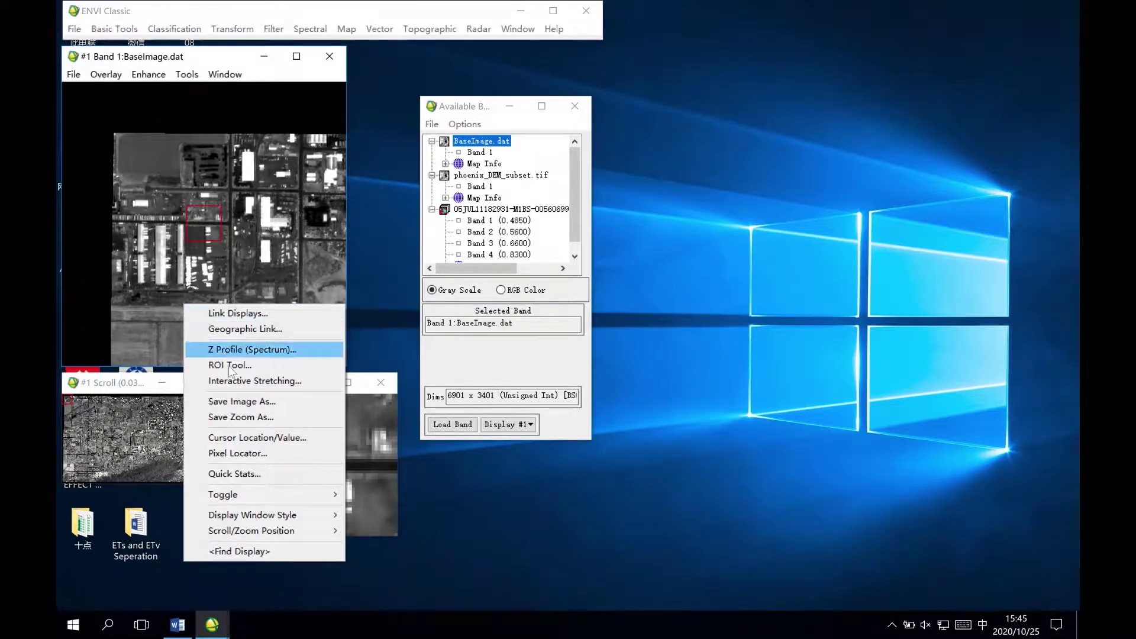
{"action": "left_click", "coordinate": [249, 445]}
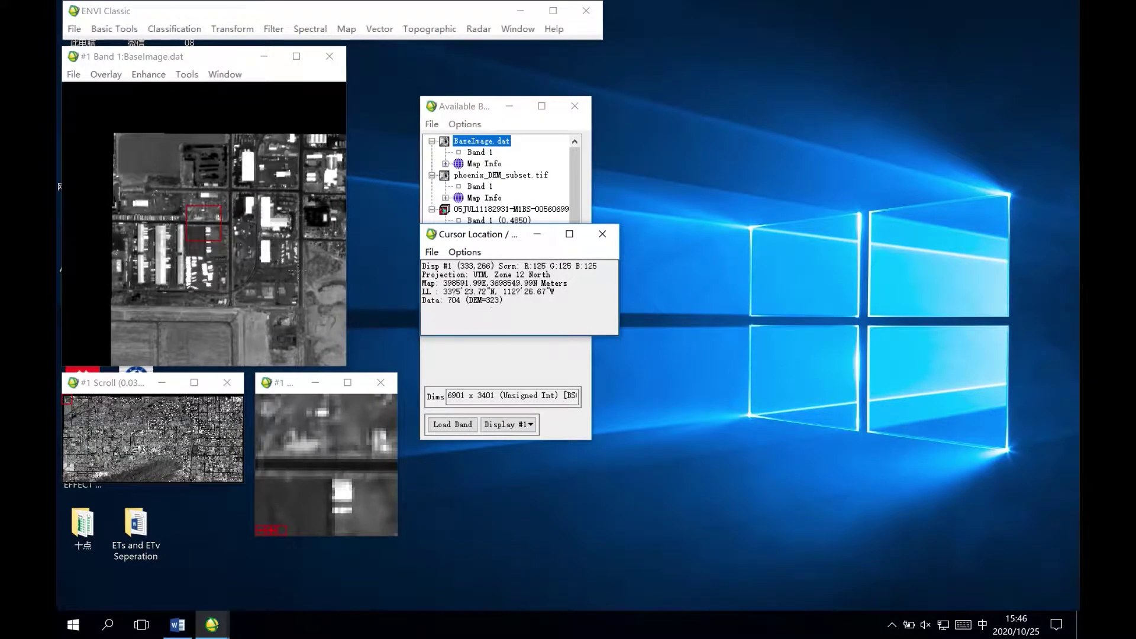
{"action": "left_click", "coordinate": [604, 234]}
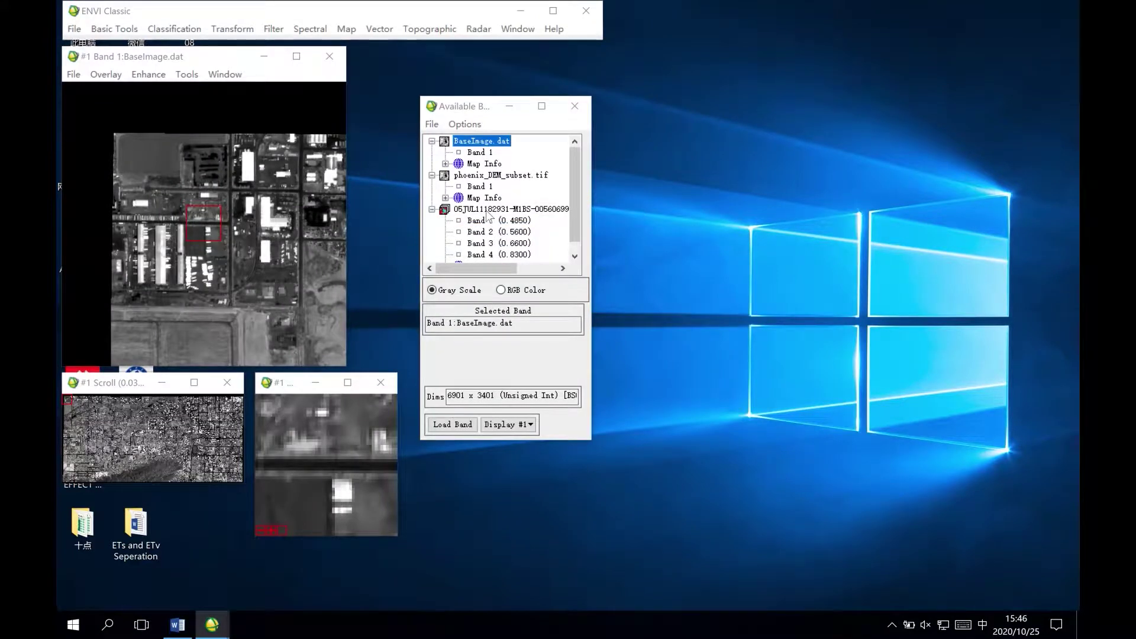
Step: Create a new empty display for the QuickBird image and switch the band selection to RGB Color
{"action": "left_click", "coordinate": [486, 211]}
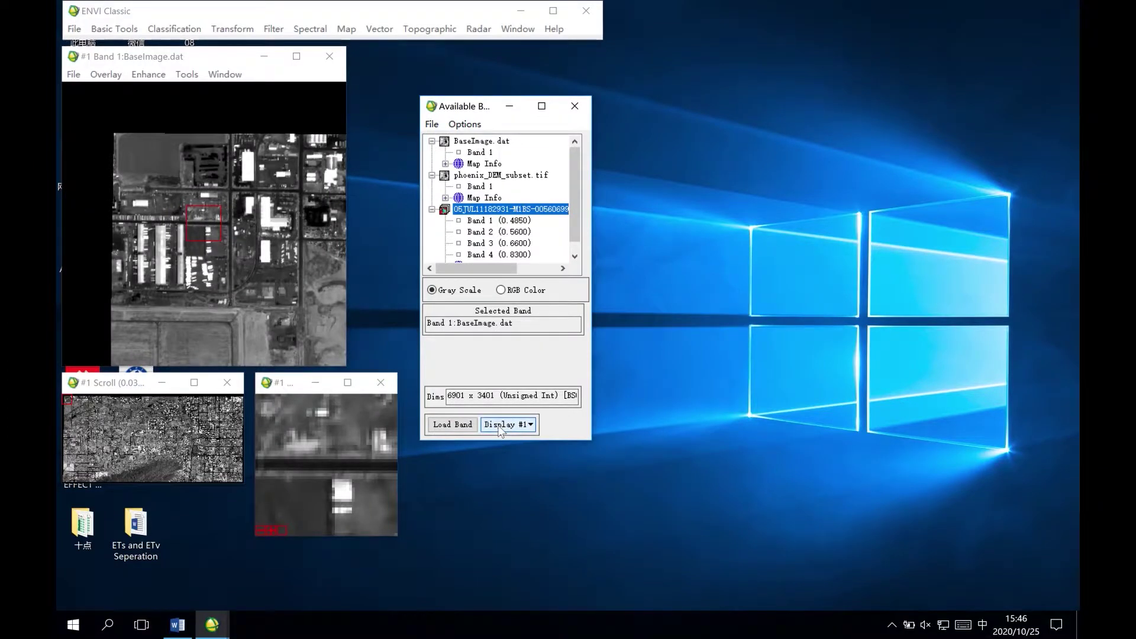
{"action": "left_click", "coordinate": [531, 425]}
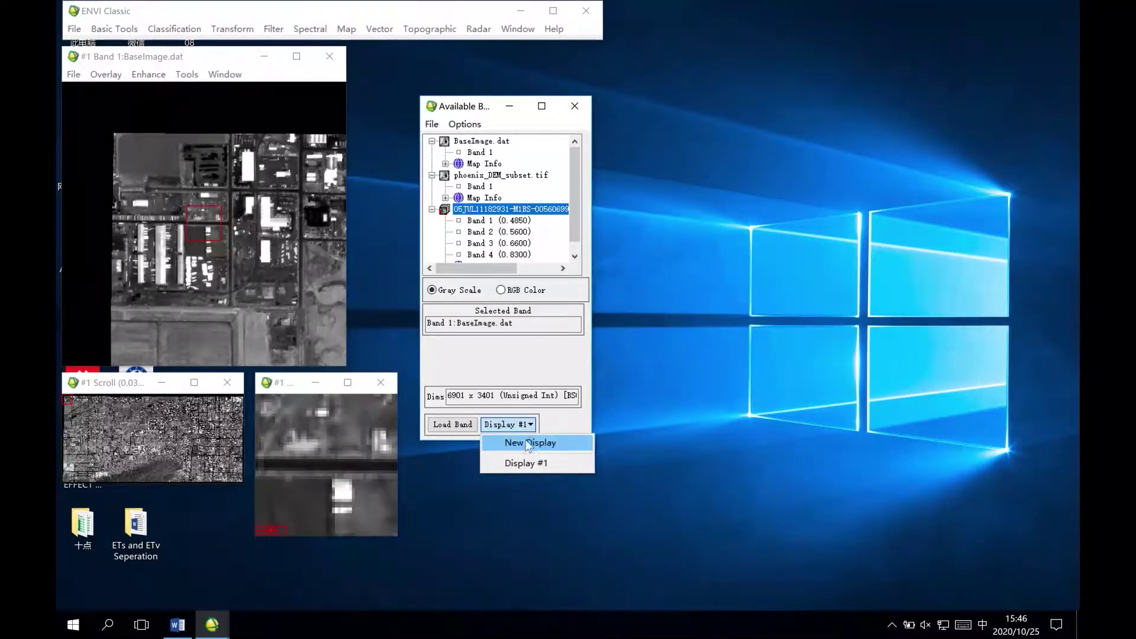
{"action": "left_click", "coordinate": [526, 445]}
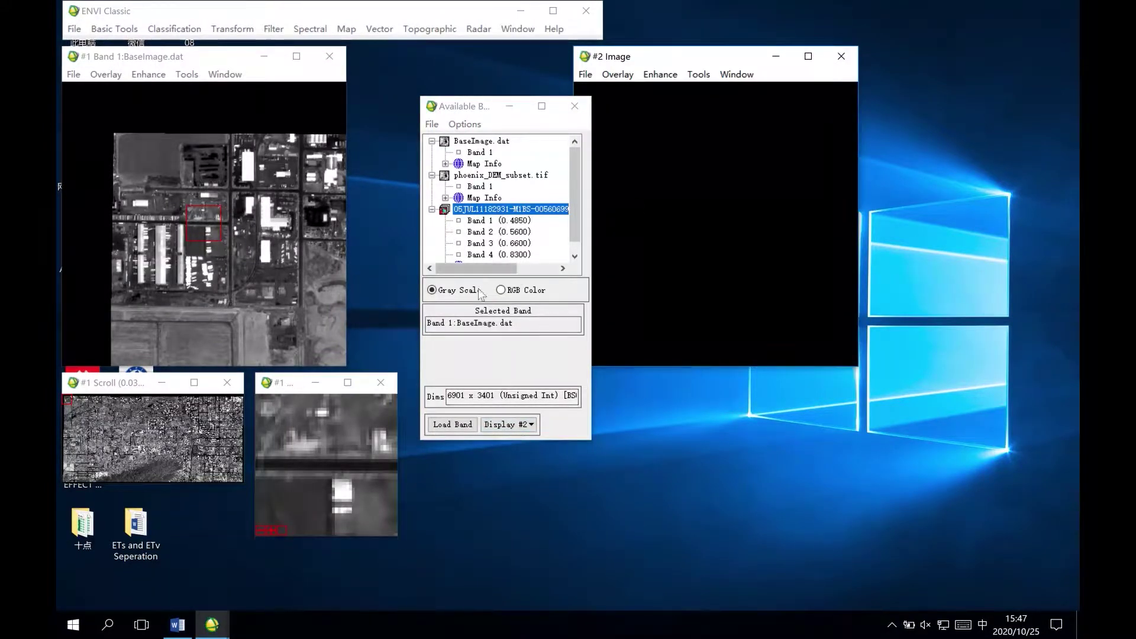
{"action": "left_click", "coordinate": [485, 424]}
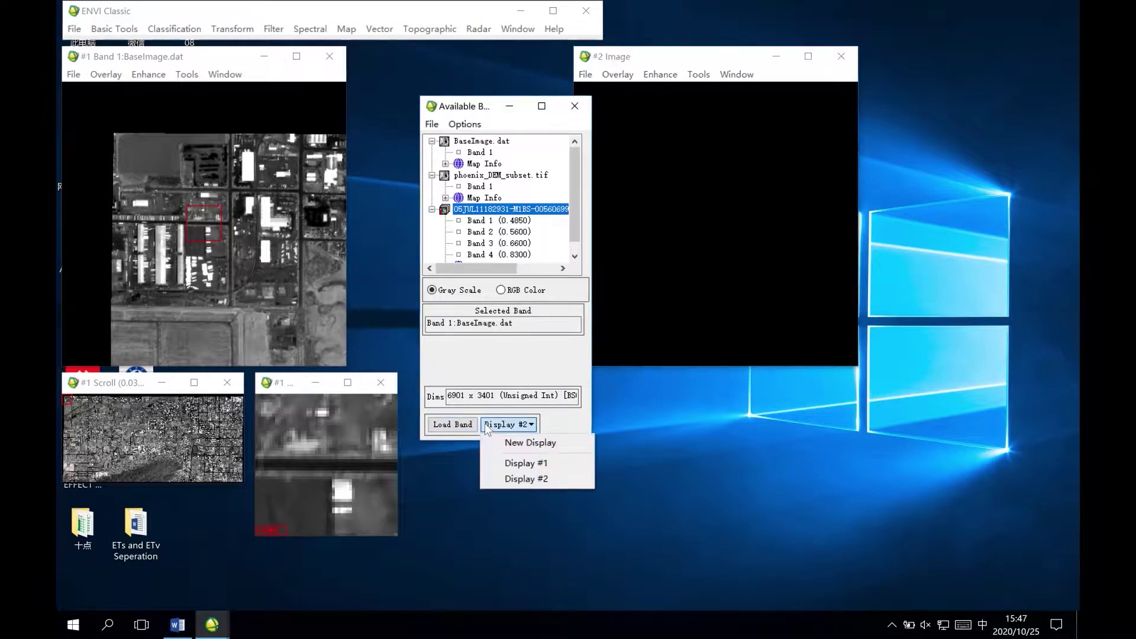
{"action": "left_click", "coordinate": [556, 286]}
{"action": "left_click", "coordinate": [556, 286]}
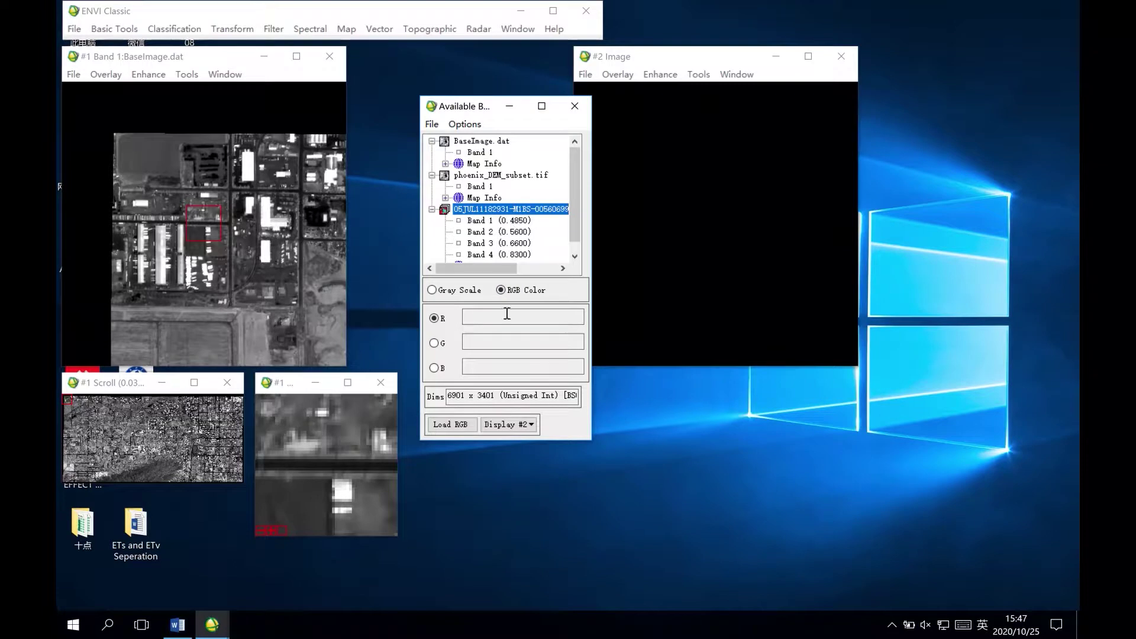
{"action": "left_click", "coordinate": [490, 255]}
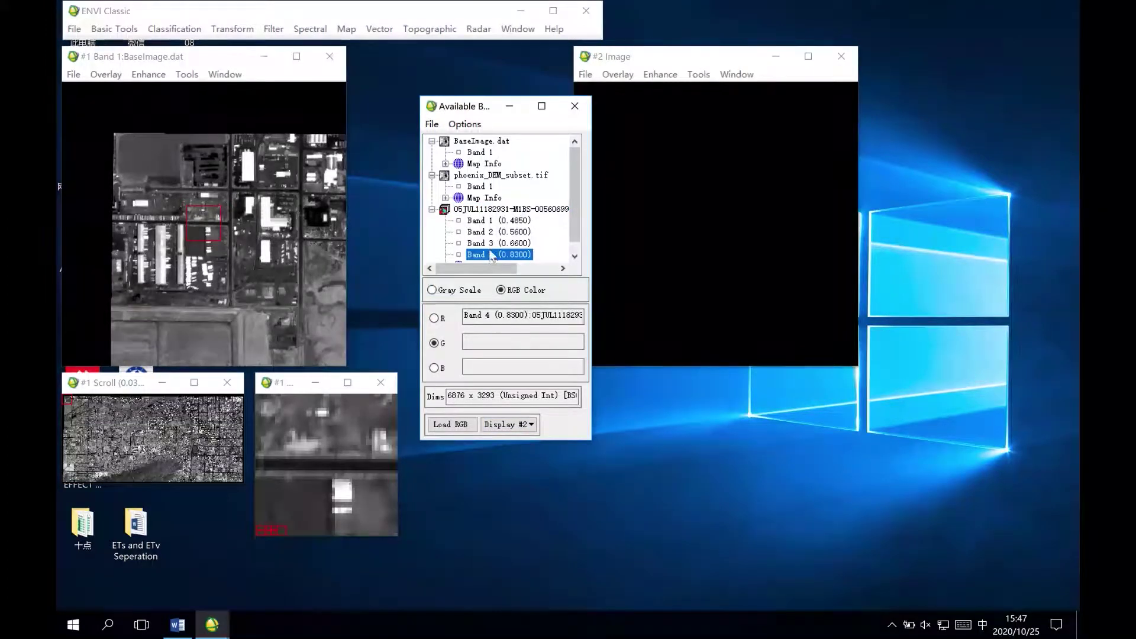
{"action": "left_click", "coordinate": [491, 249]}
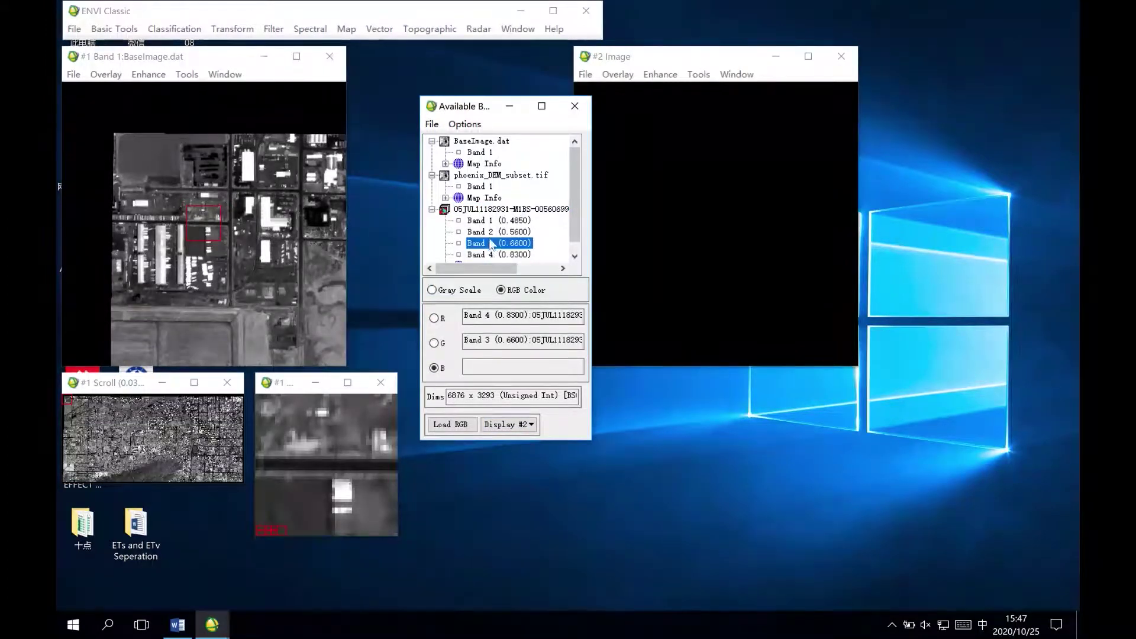
{"action": "left_click", "coordinate": [490, 246]}
{"action": "left_click", "coordinate": [488, 230]}
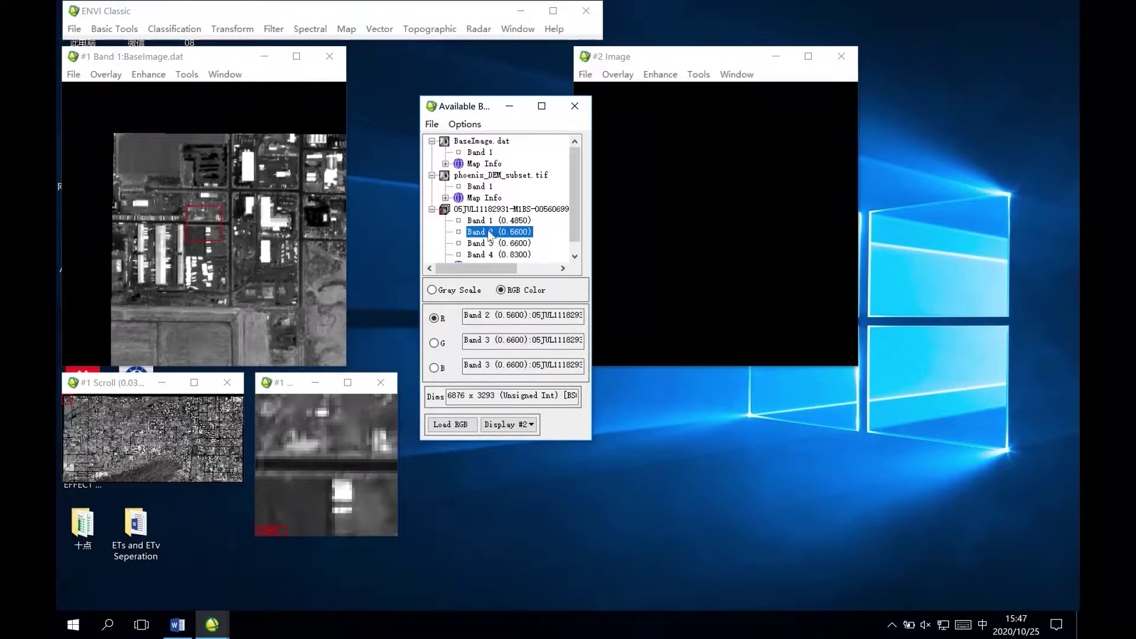
Step: Assign QuickBird Bands 4, 3 and 2 to R, G and B and load the composite into Display #2
{"action": "left_click", "coordinate": [434, 318]}
{"action": "left_click", "coordinate": [496, 255]}
{"action": "left_click", "coordinate": [496, 242]}
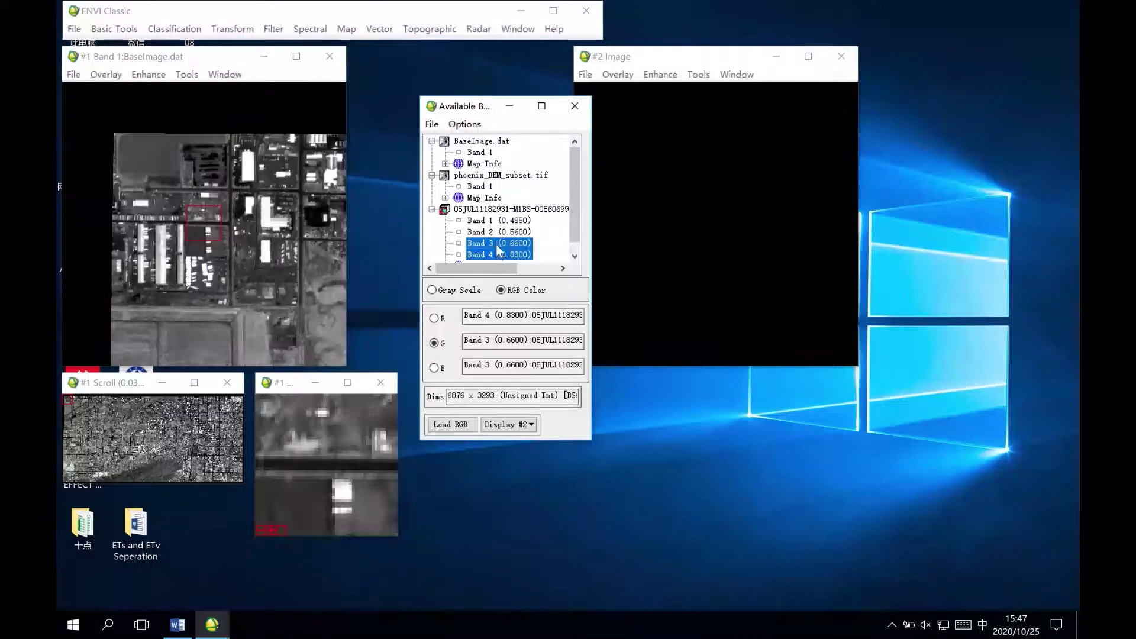
{"action": "left_click", "coordinate": [496, 231]}
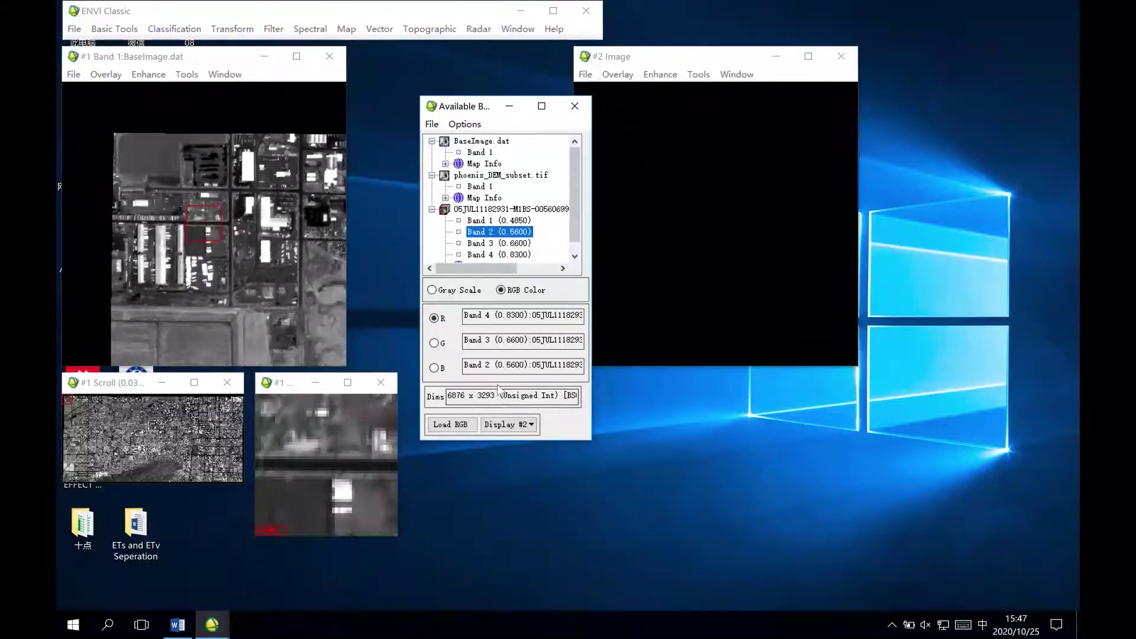
{"action": "left_click", "coordinate": [459, 424]}
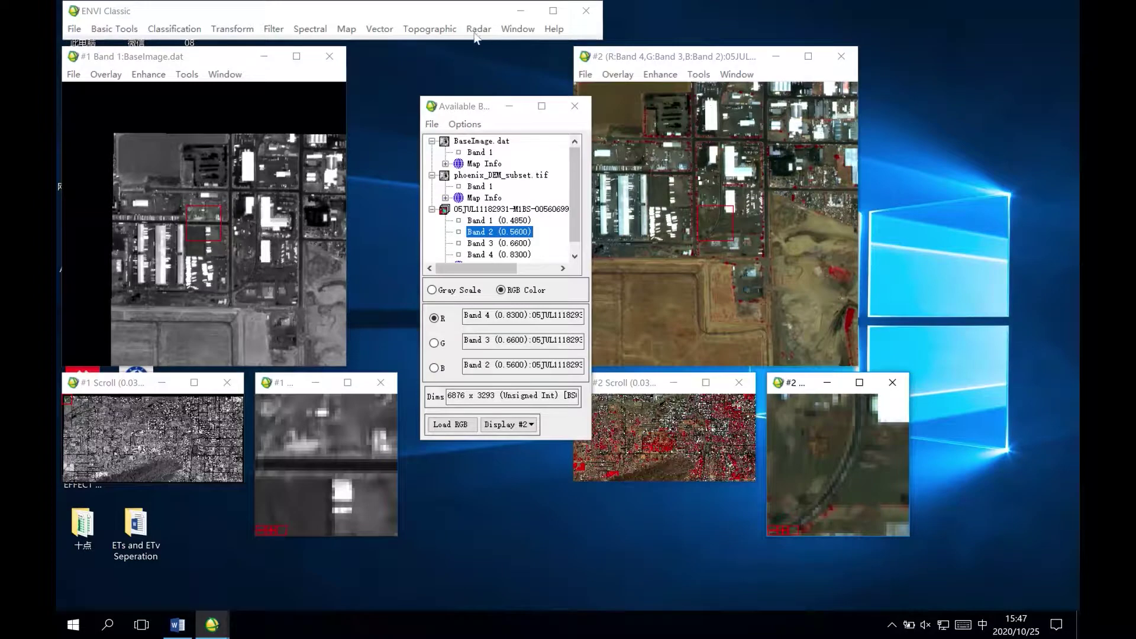
Step: Start Orthorectify QuickBird with Ground Control using Display #2 as the input display
{"action": "left_click", "coordinate": [348, 31]}
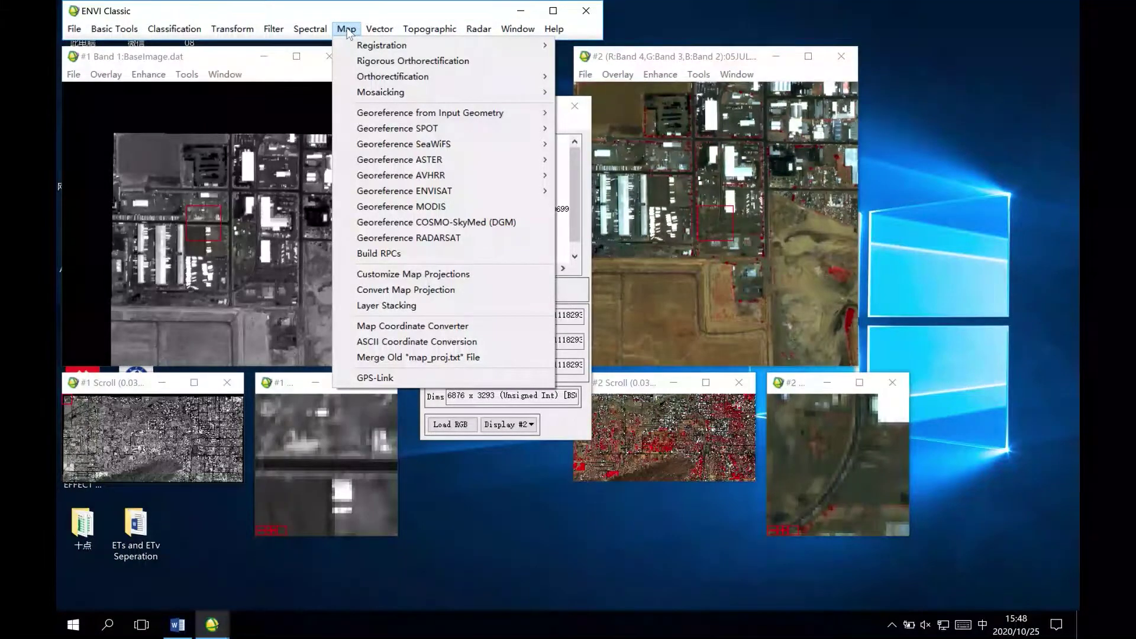
{"action": "mouse_move", "coordinate": [372, 77]}
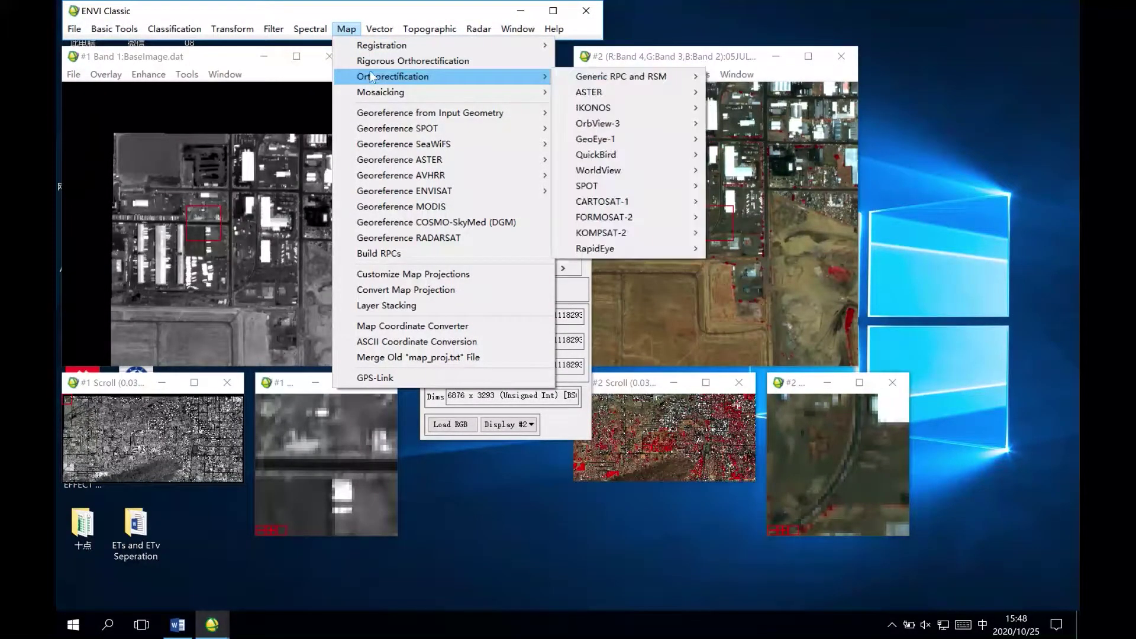
{"action": "mouse_move", "coordinate": [573, 83]}
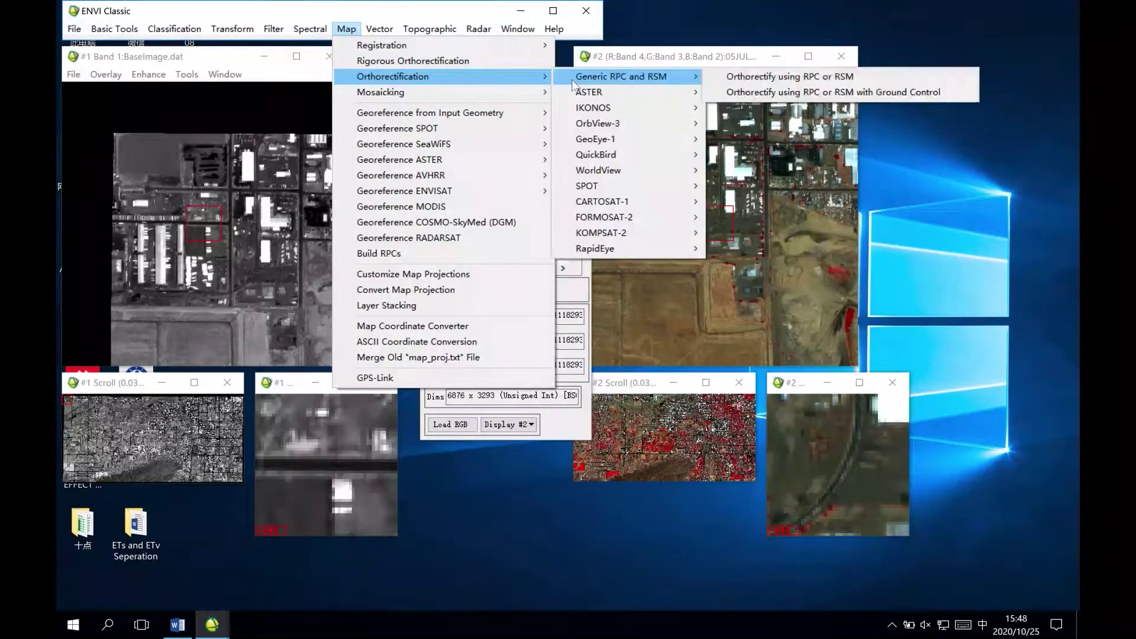
{"action": "mouse_move", "coordinate": [594, 156]}
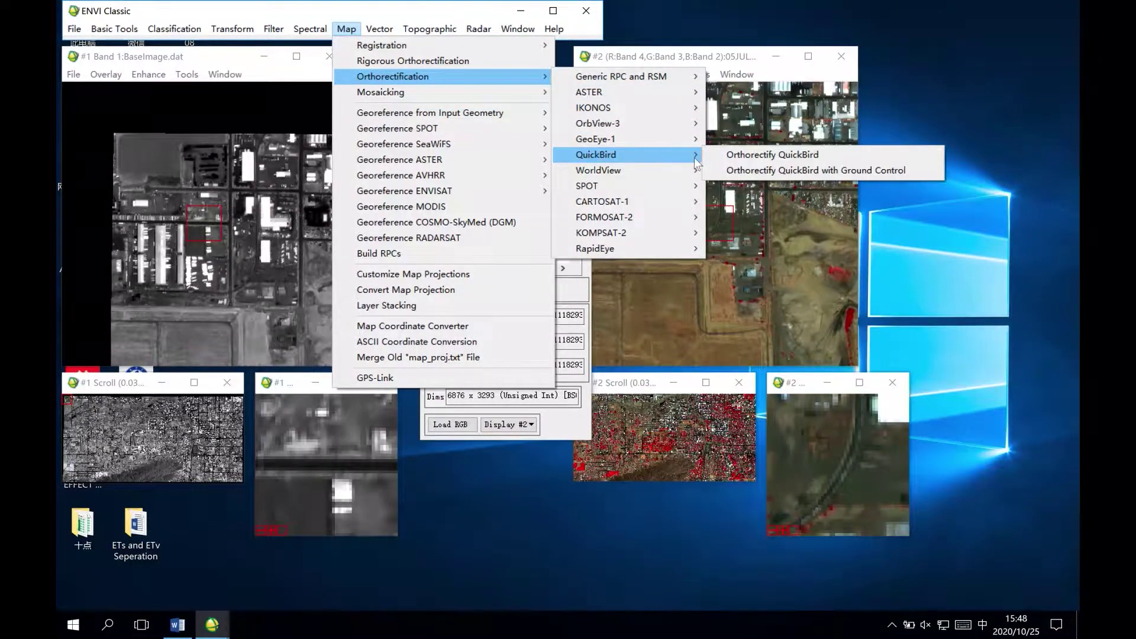
{"action": "left_click", "coordinate": [822, 172]}
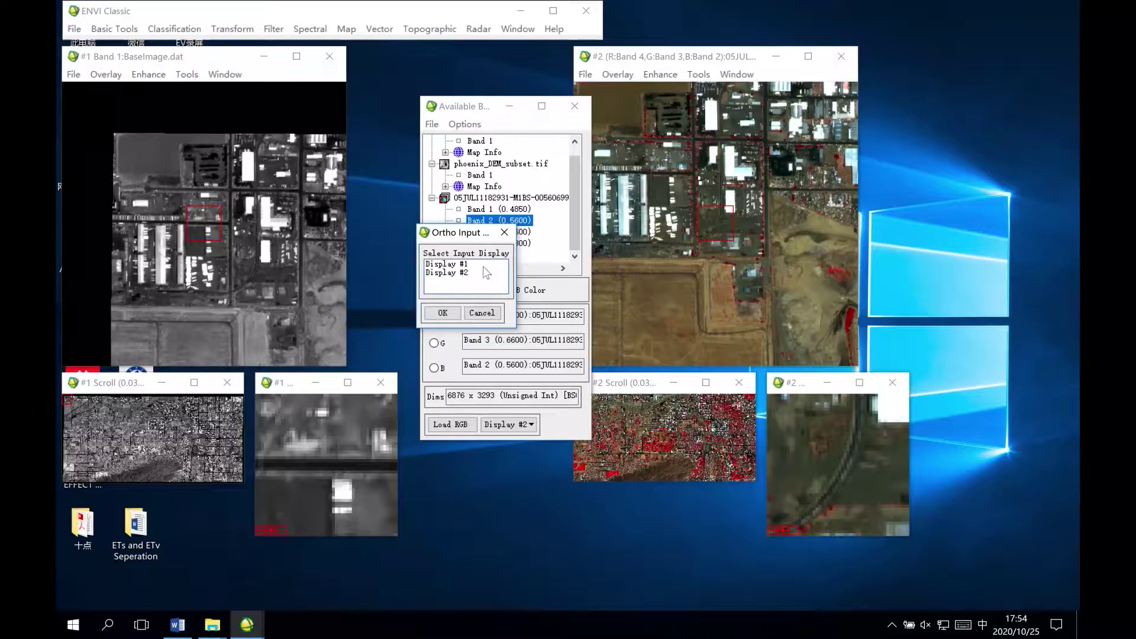
{"action": "left_click", "coordinate": [464, 276]}
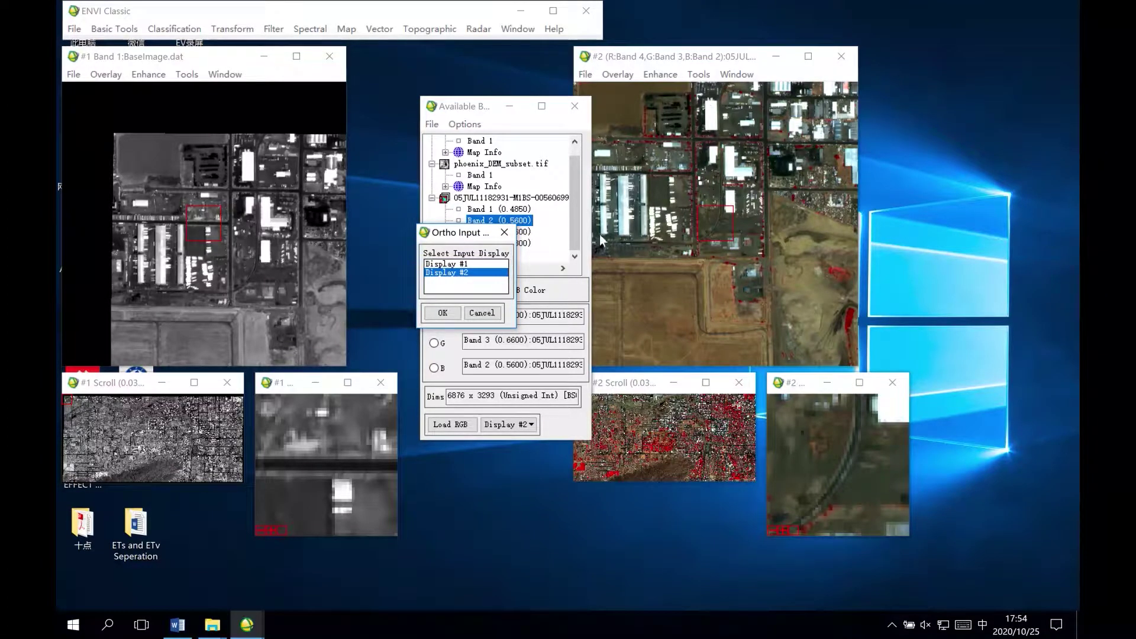
{"action": "left_click", "coordinate": [443, 314]}
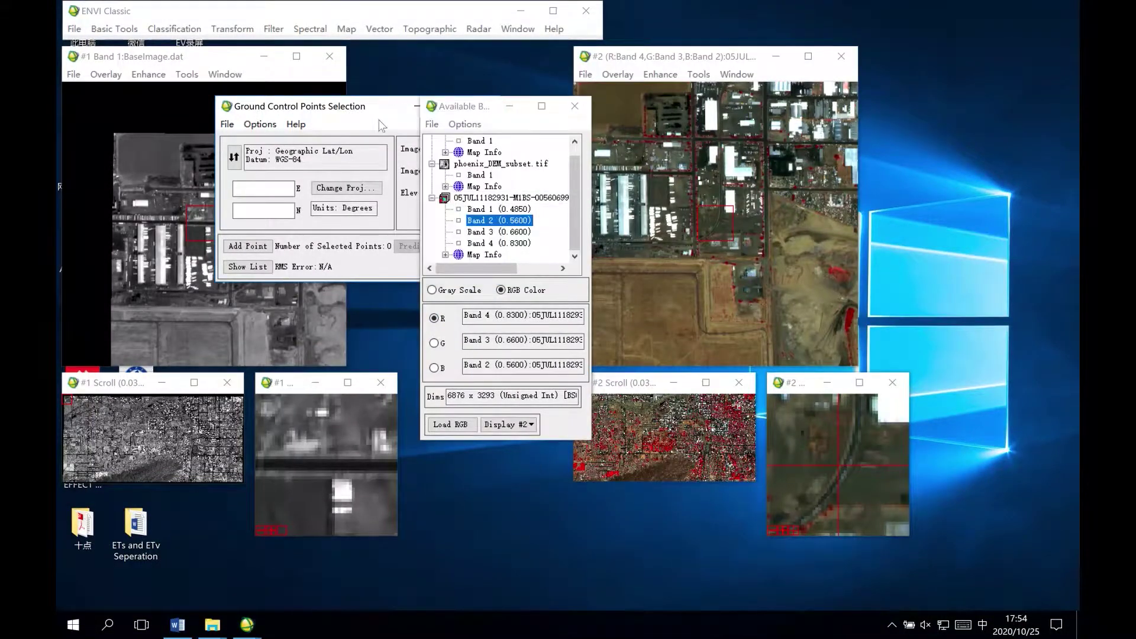
Step: Set the ground control point projection to UTM Zone 12 North and move the point selection window clear of the base image
{"action": "left_click_drag", "start_coordinate": [373, 109], "coordinate": [300, 102]}
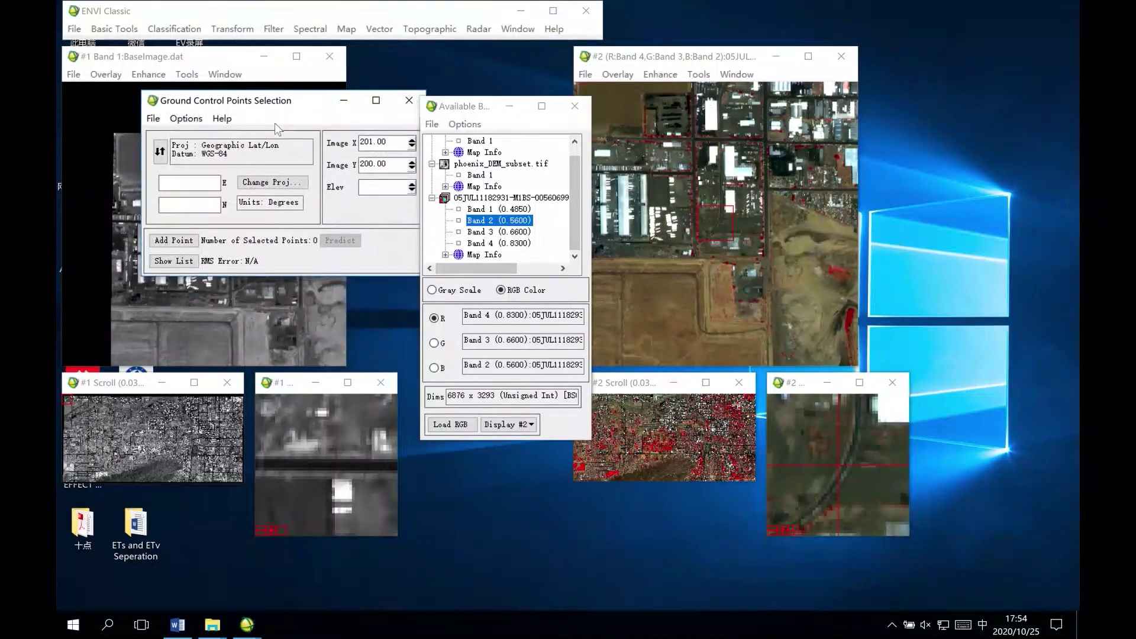
{"action": "left_click", "coordinate": [269, 183]}
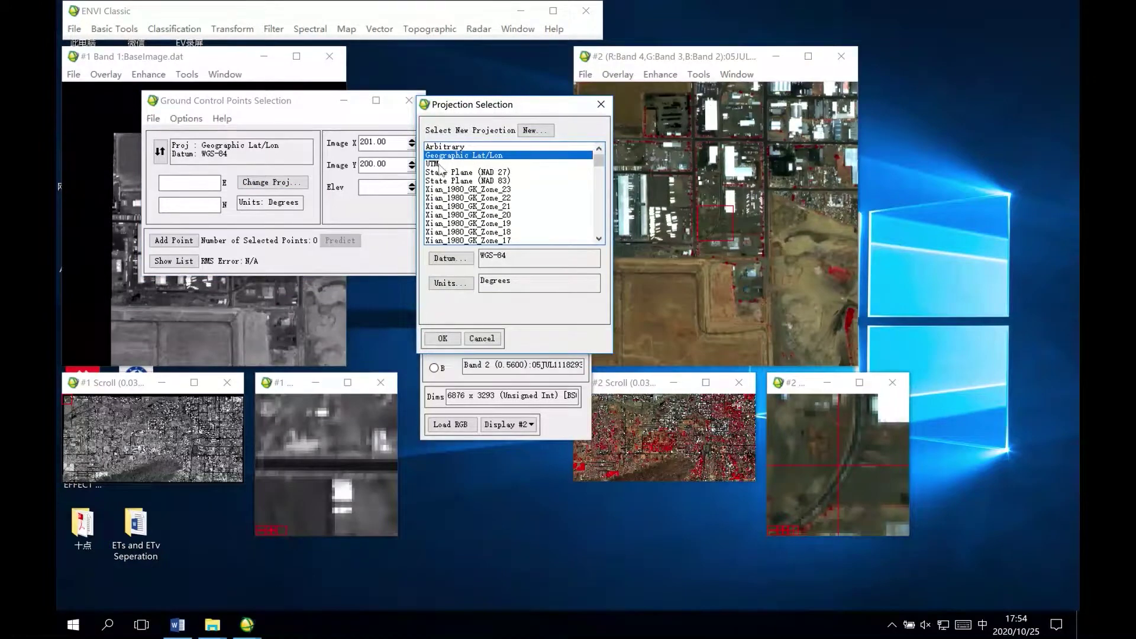
{"action": "left_click", "coordinate": [440, 164]}
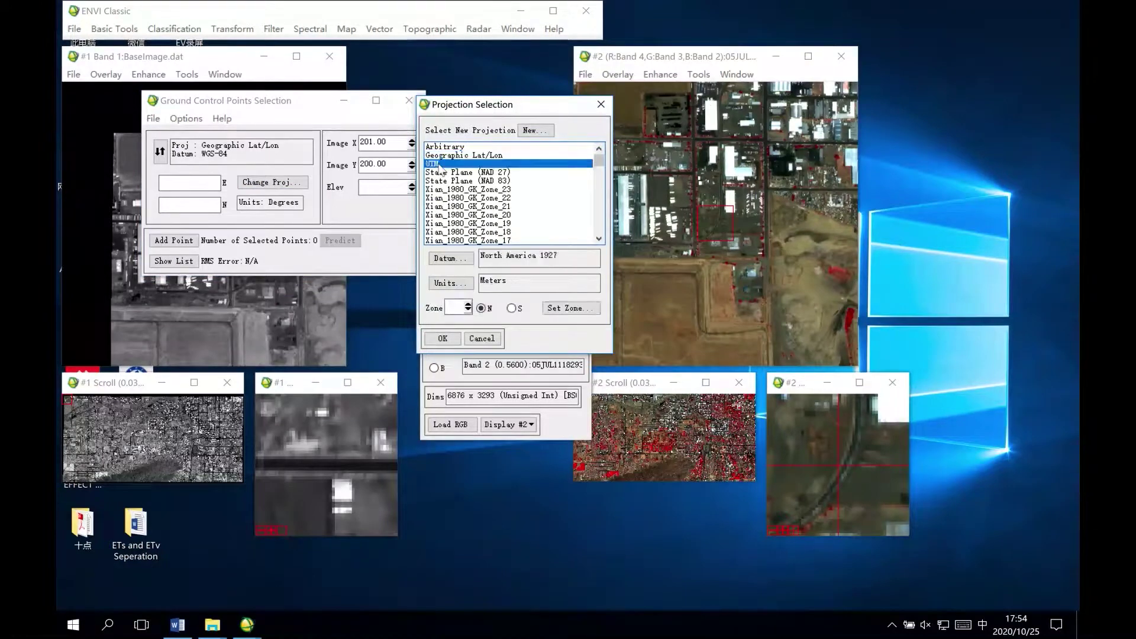
{"action": "left_click", "coordinate": [454, 305]}
{"action": "type", "text": "12"}
{"action": "left_click", "coordinate": [448, 342]}
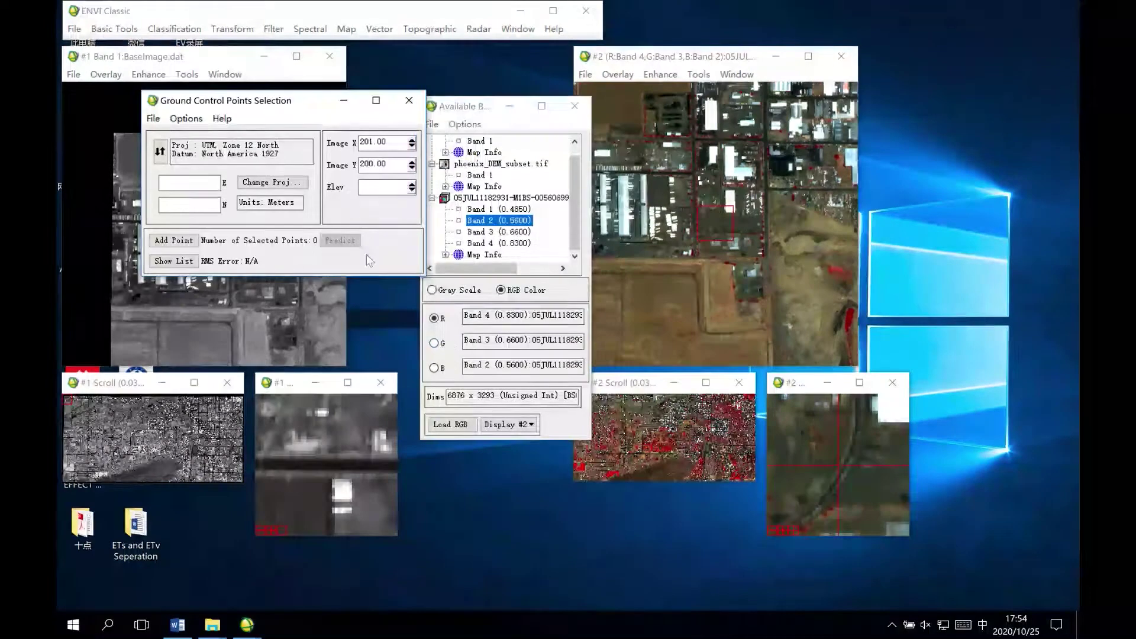
{"action": "left_click_drag", "start_coordinate": [295, 105], "coordinate": [718, 109]}
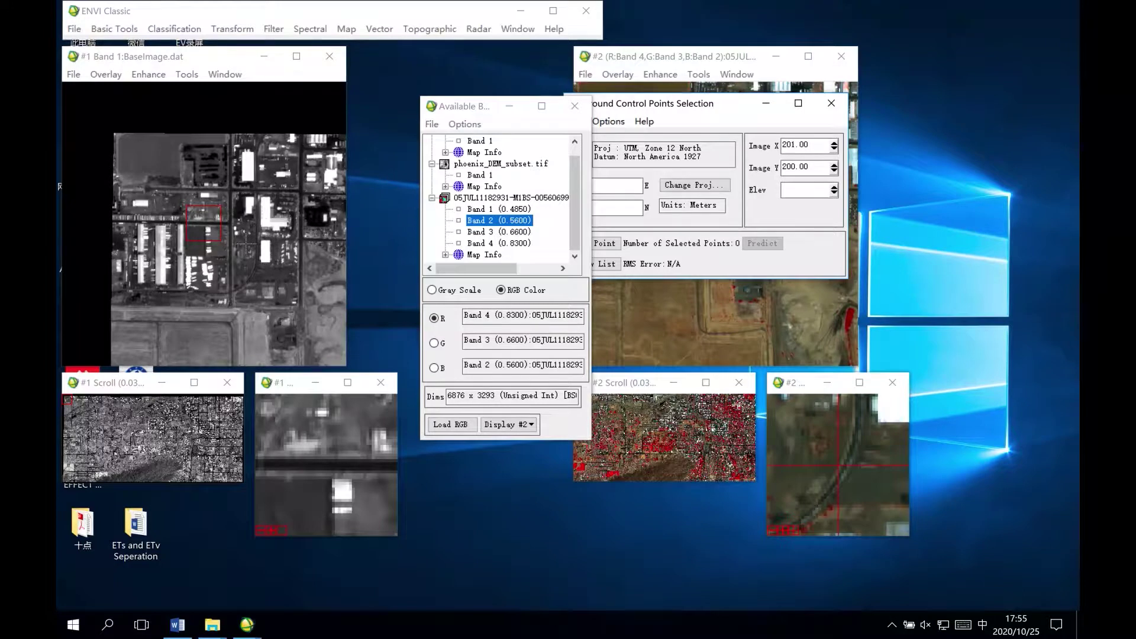
Step: Move the Ground Control Points Selection window aside and centre the base image zoom box on the road crossing near its upper-left corner
{"action": "left_click_drag", "start_coordinate": [681, 103], "coordinate": [322, 65]}
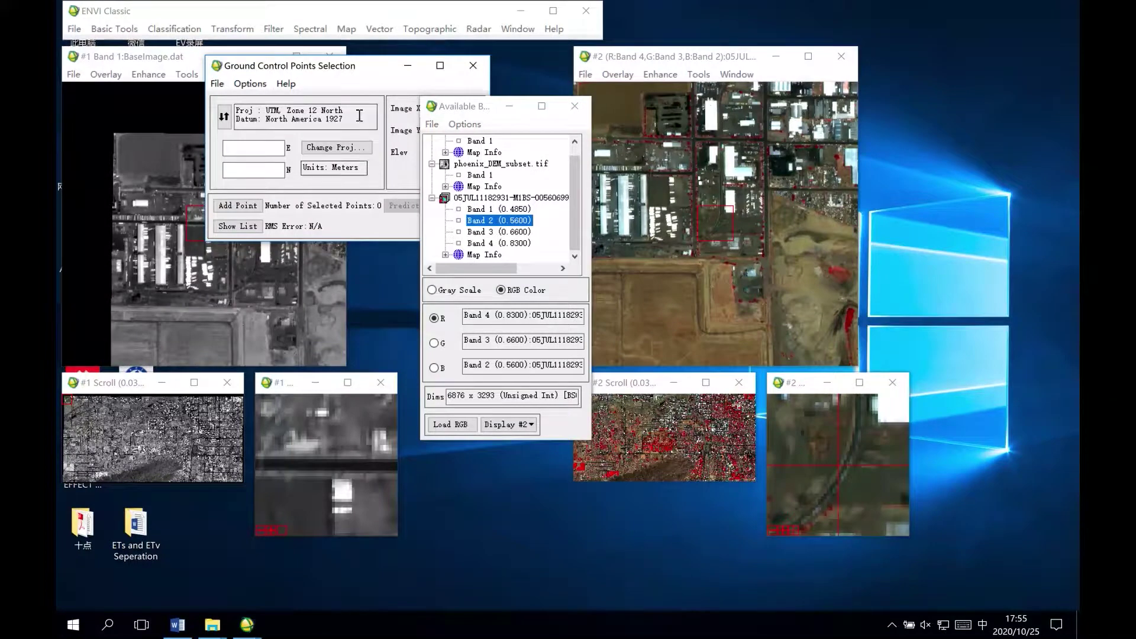
{"action": "left_click_drag", "start_coordinate": [323, 65], "coordinate": [397, 18]}
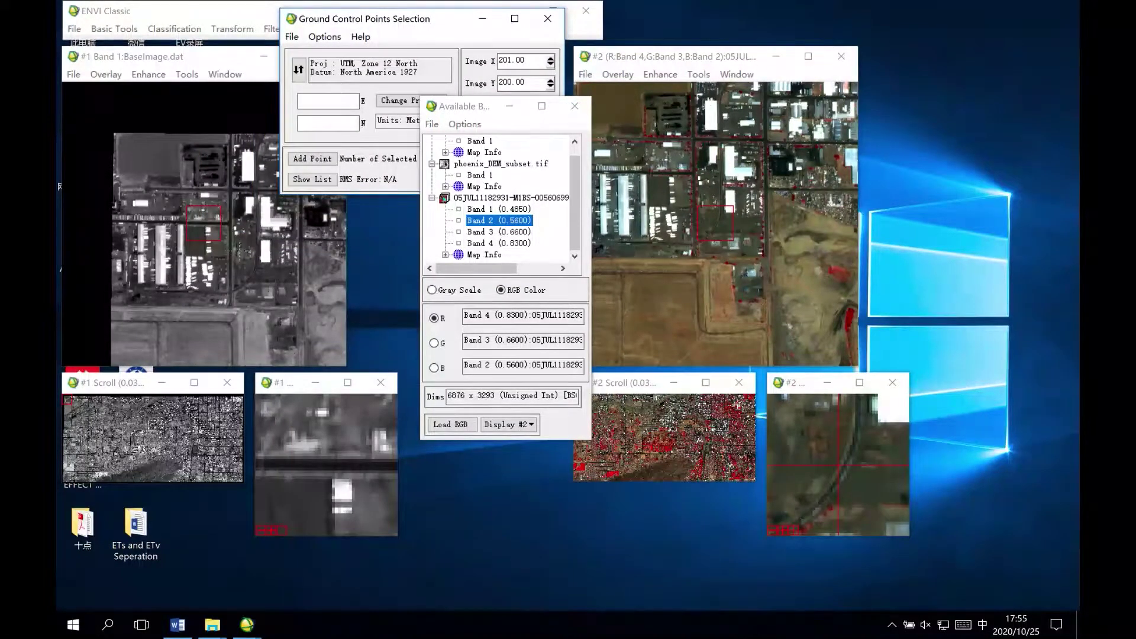
{"action": "left_click", "coordinate": [231, 187]}
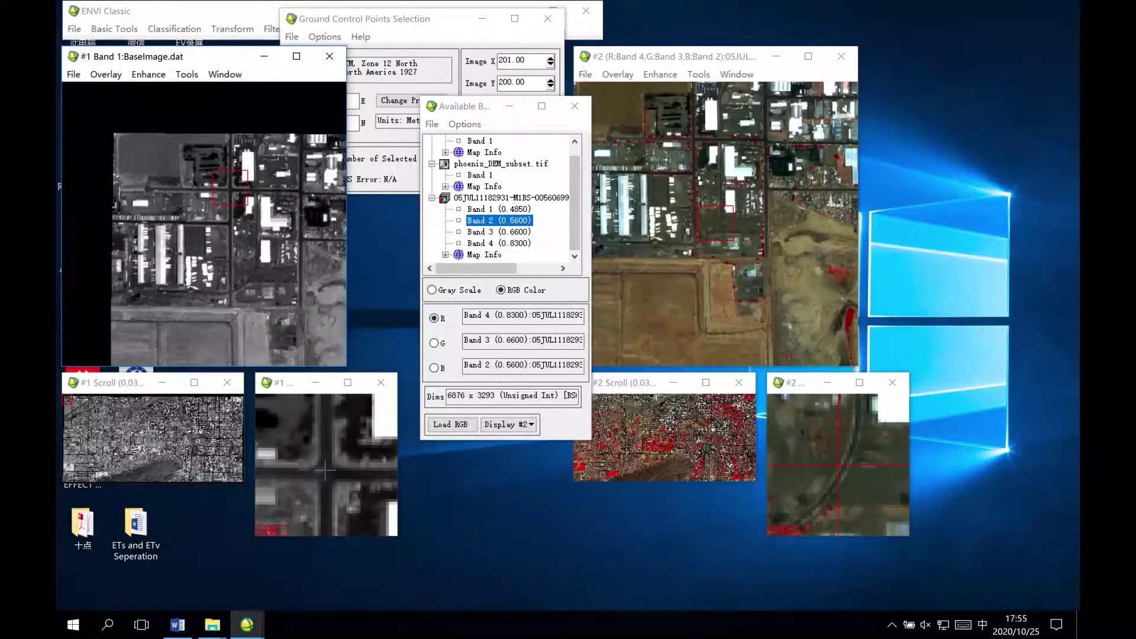
Step: Place the QuickBird cursor on the matching road crossing at Image X 169.25, Image Y 81.75
{"action": "left_click", "coordinate": [693, 135]}
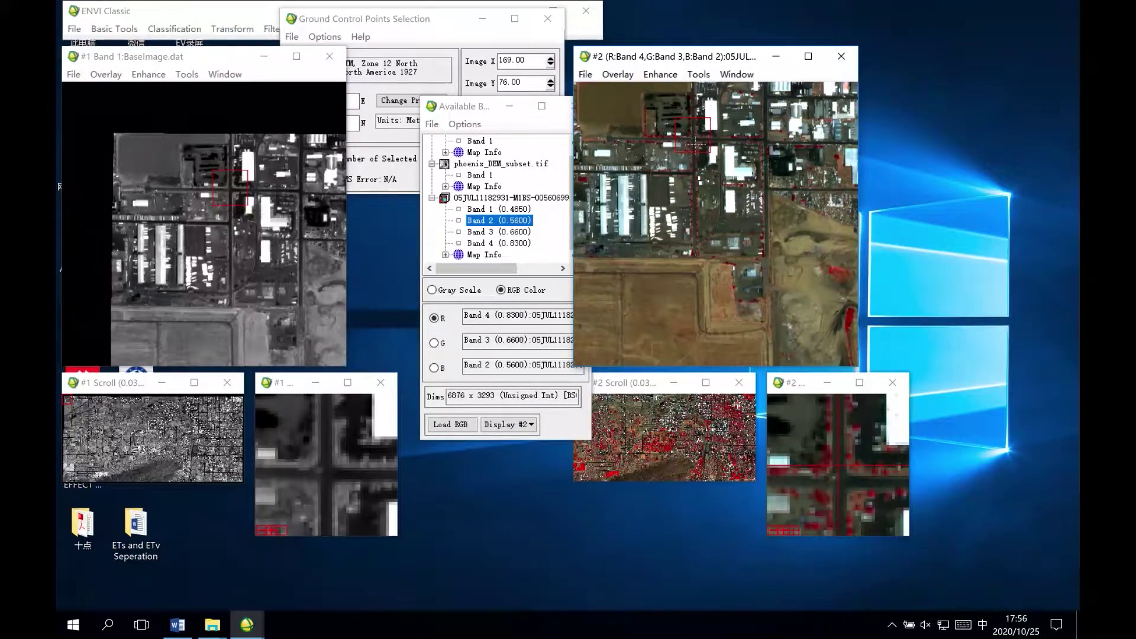
{"action": "left_click", "coordinate": [843, 479]}
{"action": "left_click", "coordinate": [834, 462]}
{"action": "left_click", "coordinate": [841, 466]}
{"action": "left_click", "coordinate": [838, 464]}
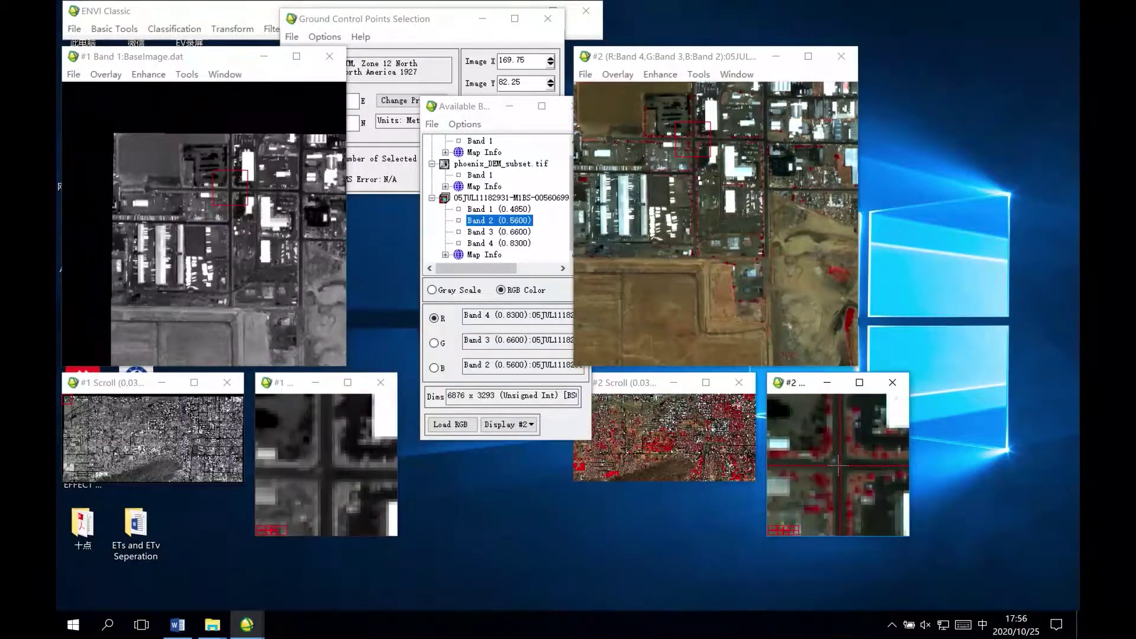
{"action": "left_click", "coordinate": [839, 464]}
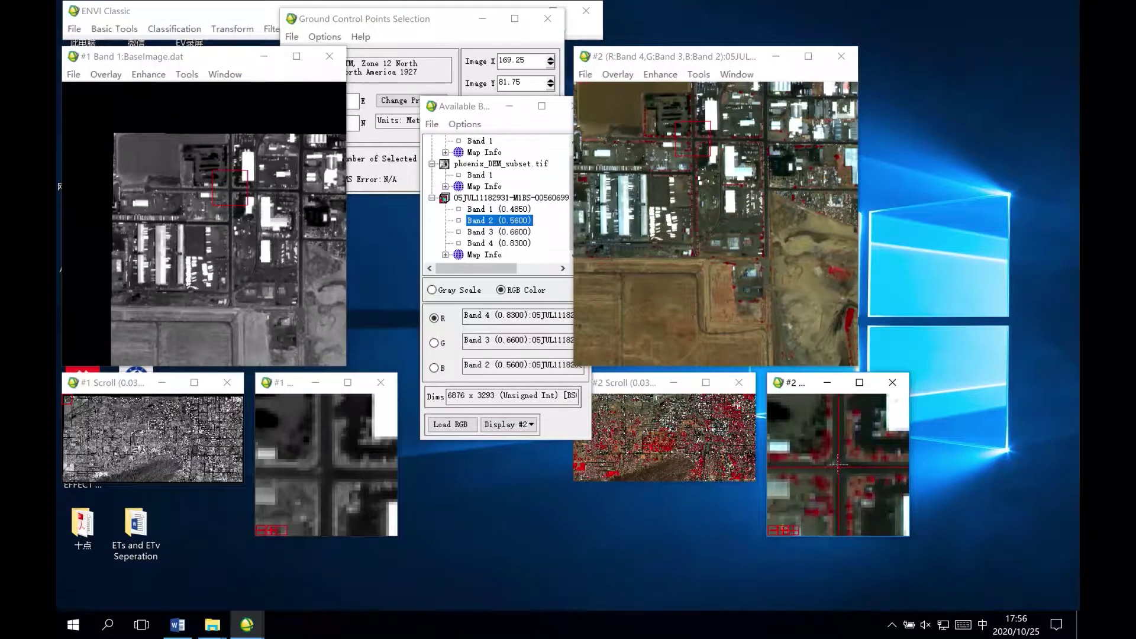
Step: Open the Pixel Locator for Display #1 and centre the base image cursor on the road crossing at sample 237, line 152
{"action": "left_click", "coordinate": [324, 467]}
{"action": "right_click", "coordinate": [326, 471]}
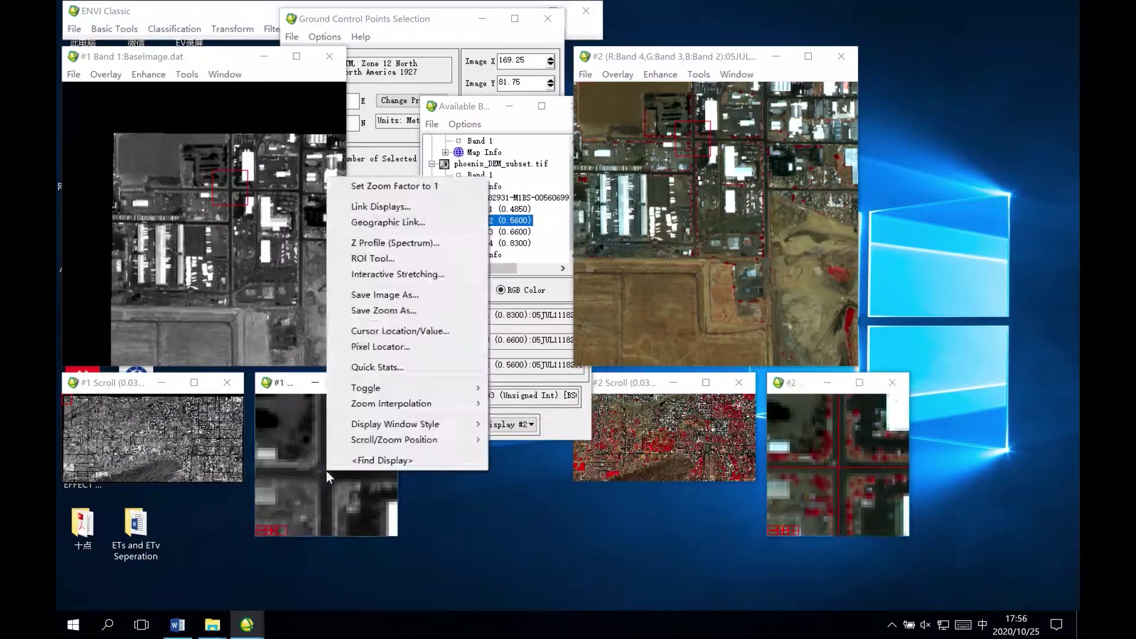
{"action": "left_click", "coordinate": [363, 349]}
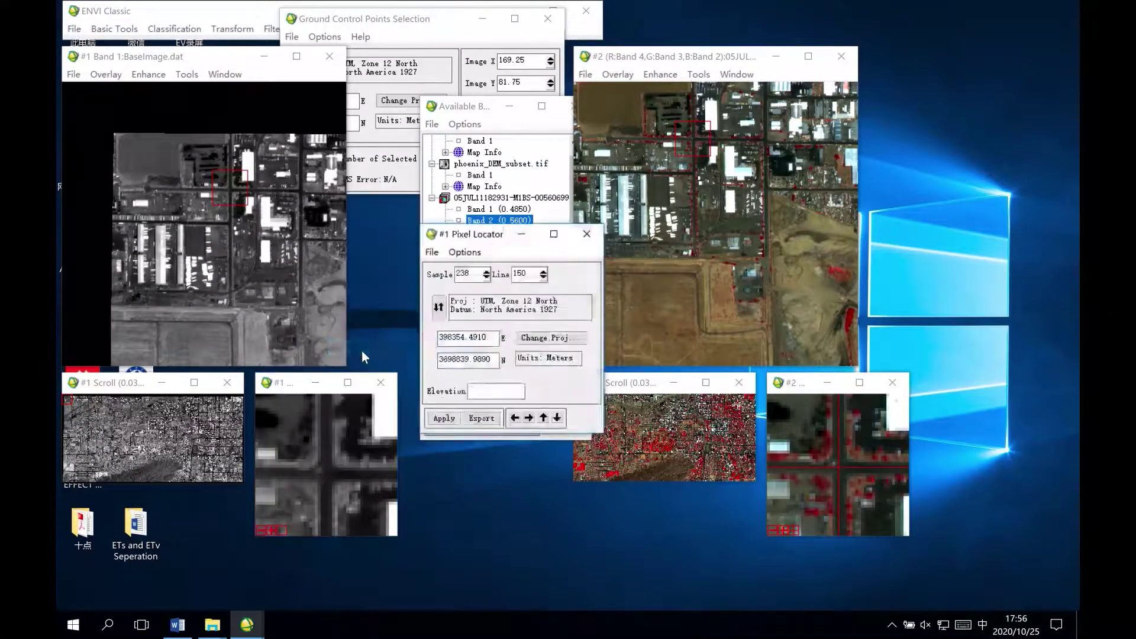
{"action": "left_click", "coordinate": [328, 470]}
{"action": "left_click", "coordinate": [328, 469]}
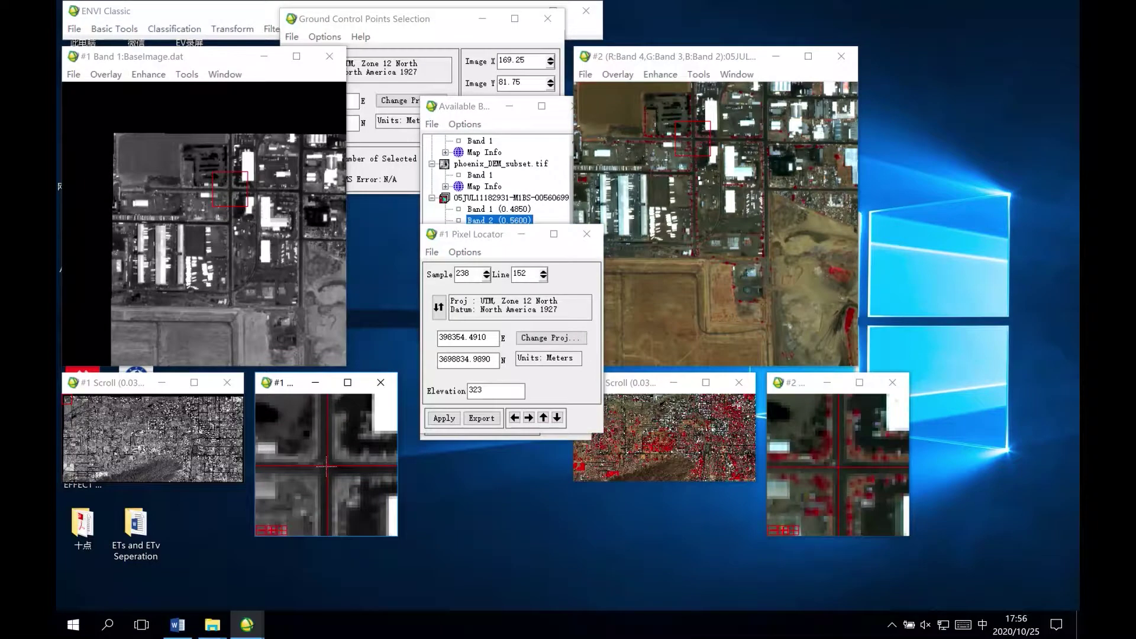
{"action": "left_click", "coordinate": [326, 467]}
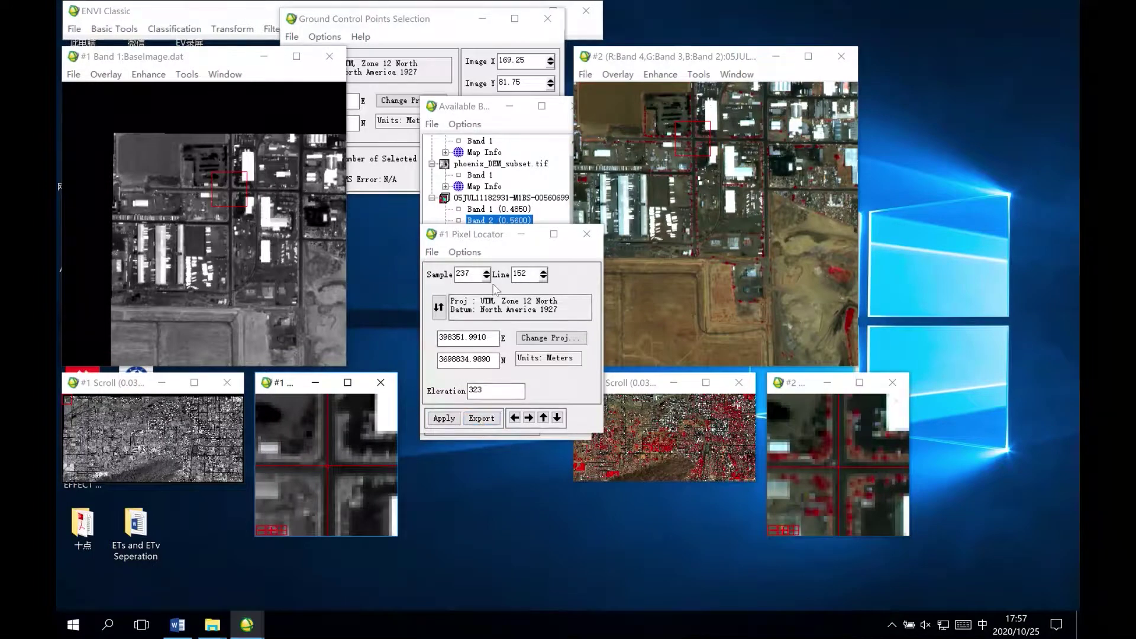
Step: Export the crossing's map coordinates and 323 m elevation from the Pixel Locator and add it as the first ground control point
{"action": "left_click", "coordinate": [479, 418]}
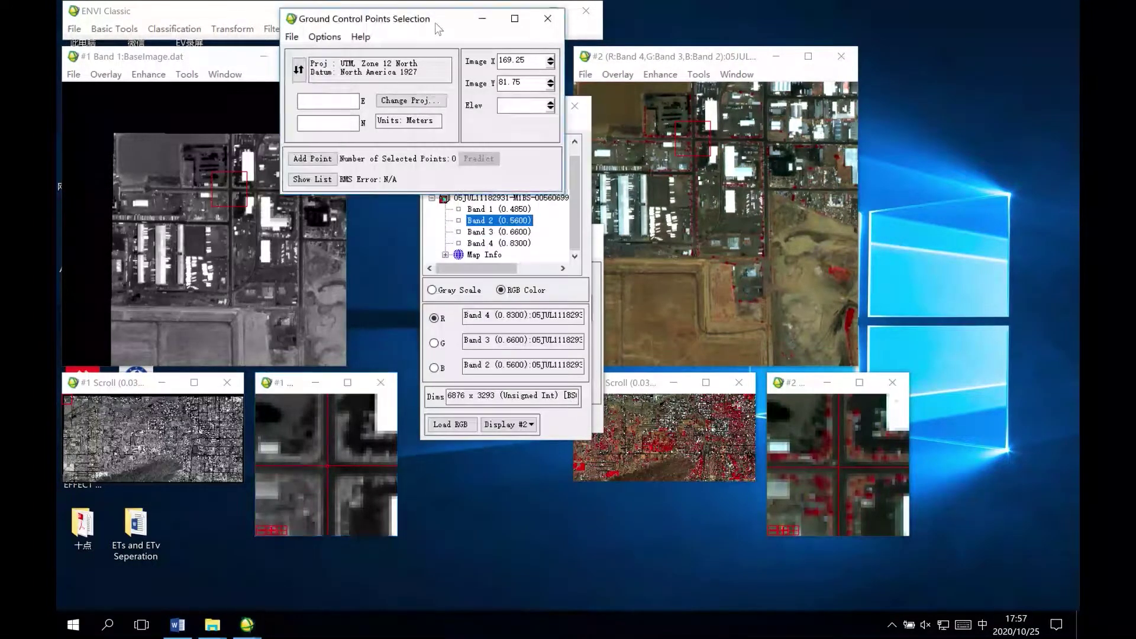
{"action": "left_click", "coordinate": [391, 260]}
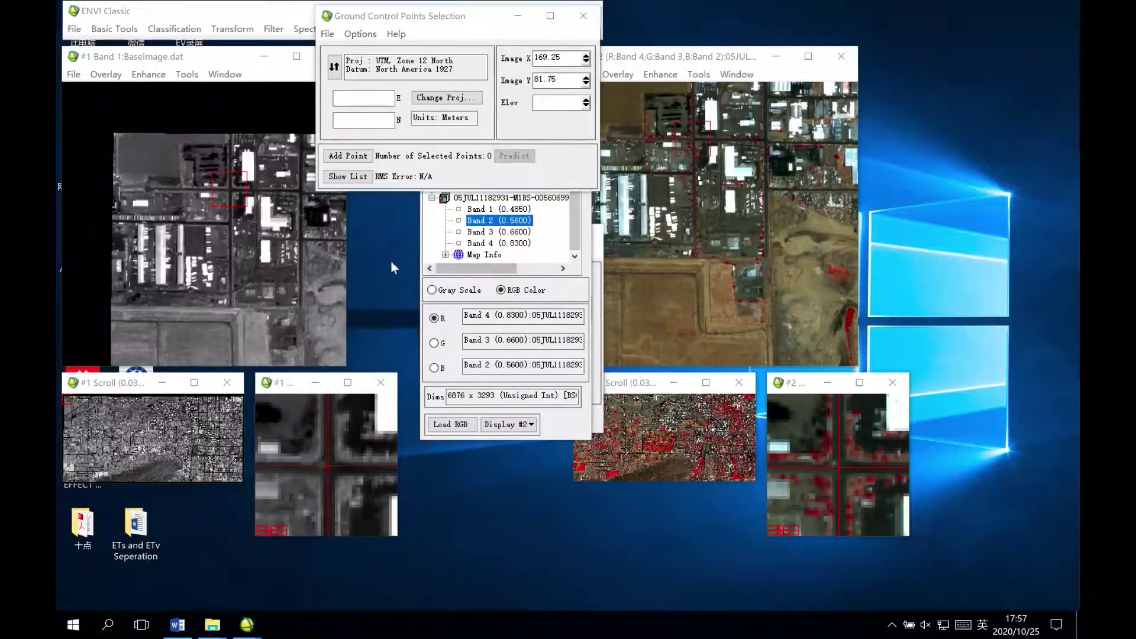
{"action": "left_click_drag", "start_coordinate": [453, 20], "coordinate": [359, 91]}
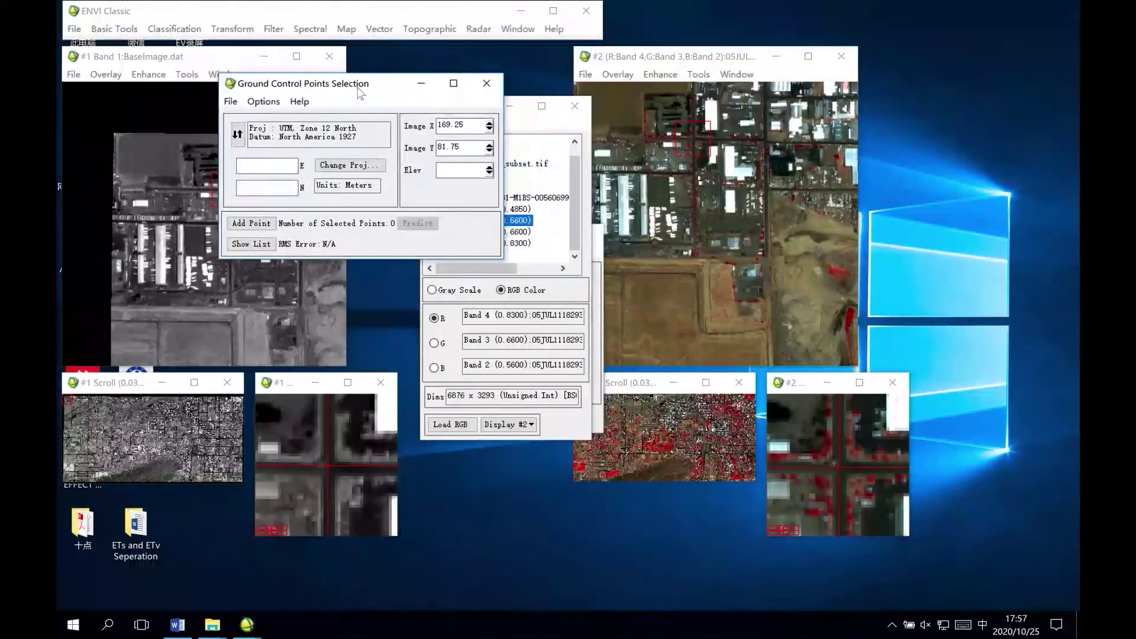
{"action": "left_click", "coordinate": [597, 256]}
{"action": "left_click_drag", "start_coordinate": [472, 235], "coordinate": [662, 203]}
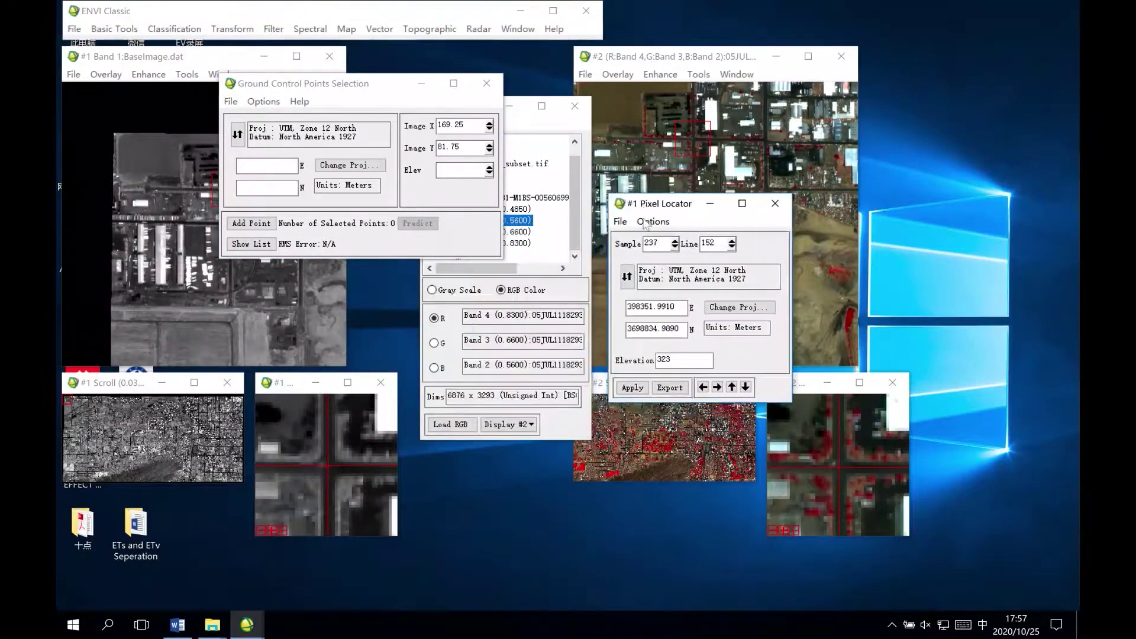
{"action": "left_click", "coordinate": [669, 389]}
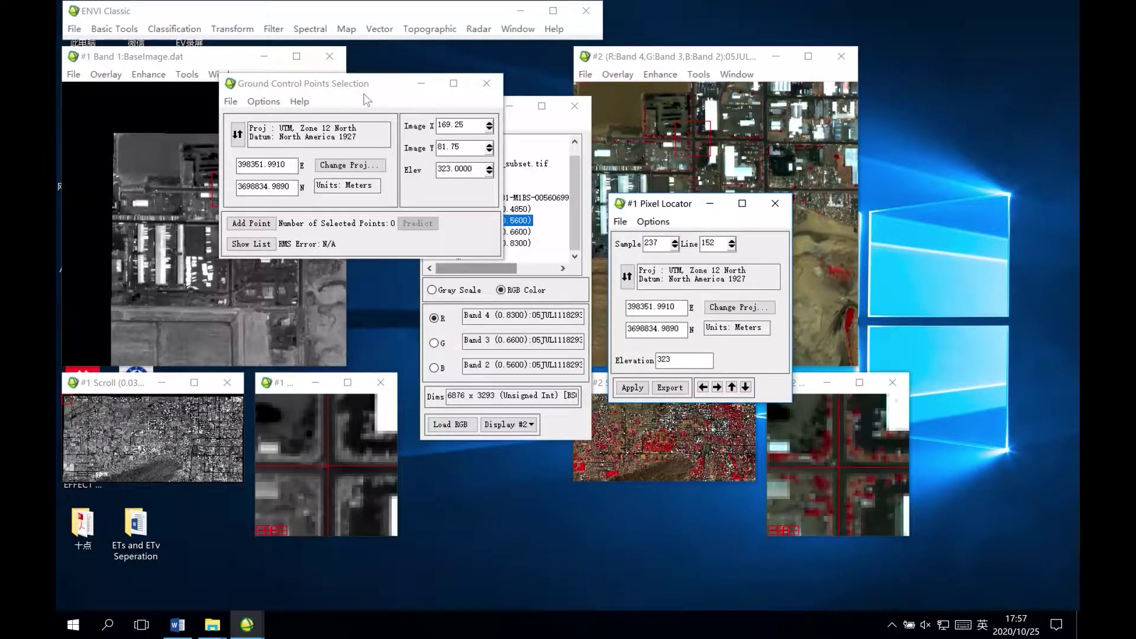
{"action": "left_click", "coordinate": [251, 227]}
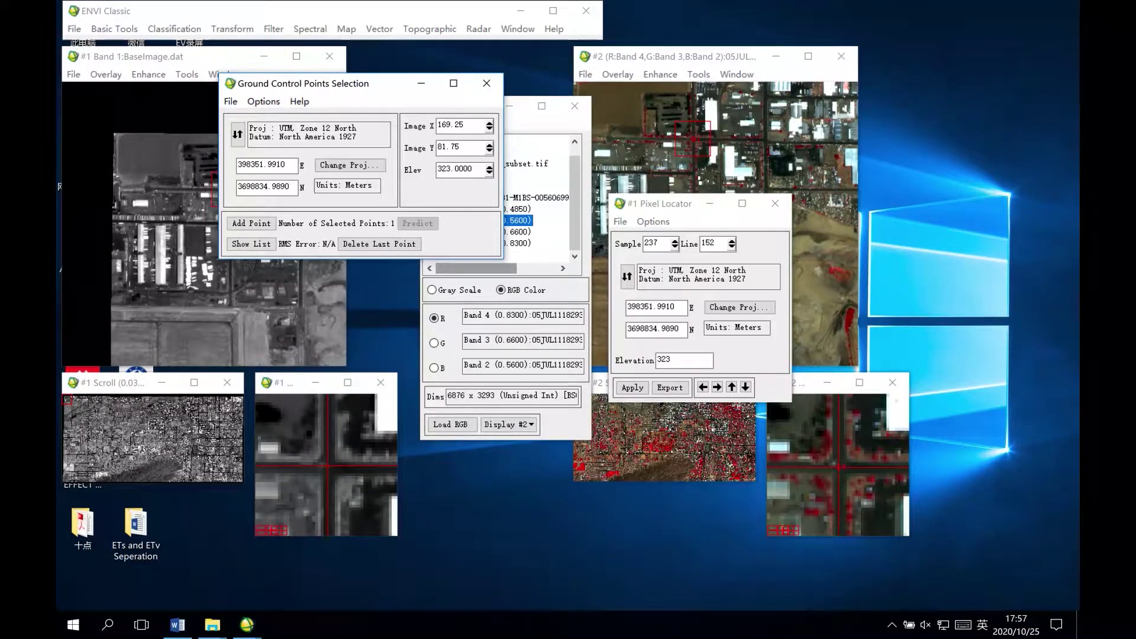
Step: Locate a second control point in the base image at the road junction southeast of the stadium, at sample 6361, line 283
{"action": "left_click", "coordinate": [224, 404]}
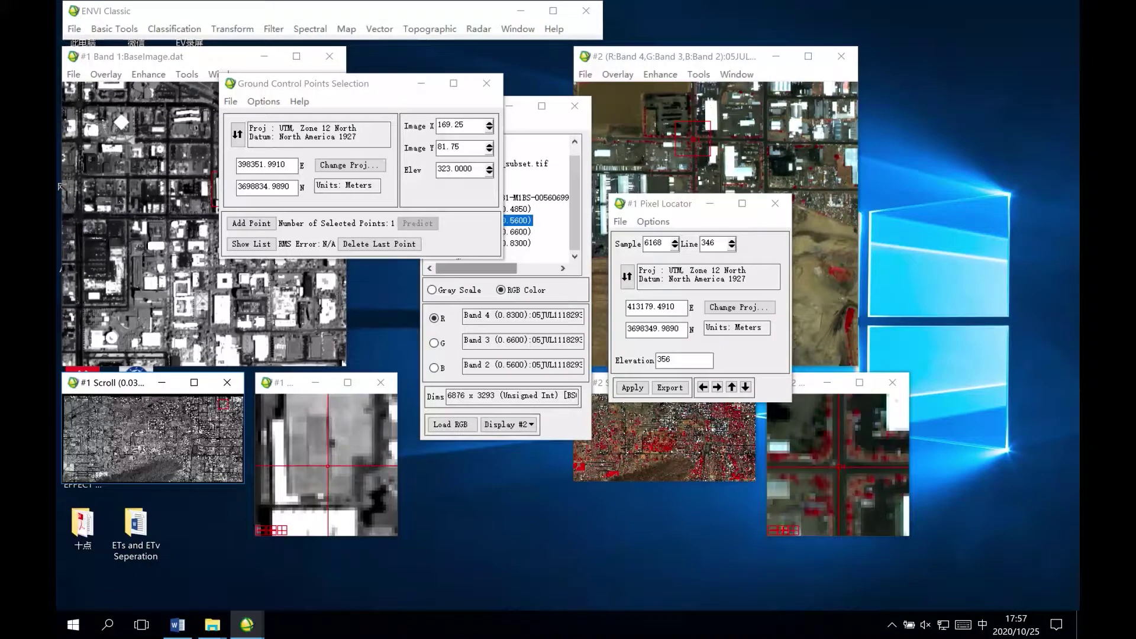
{"action": "left_click", "coordinate": [231, 403]}
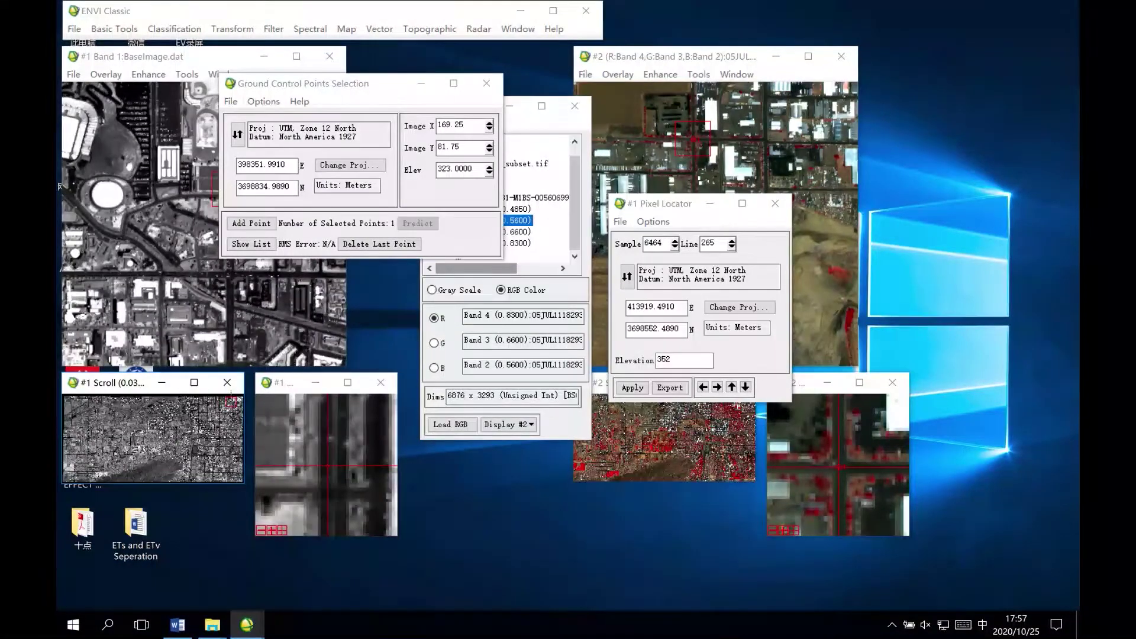
{"action": "left_click", "coordinate": [121, 238]}
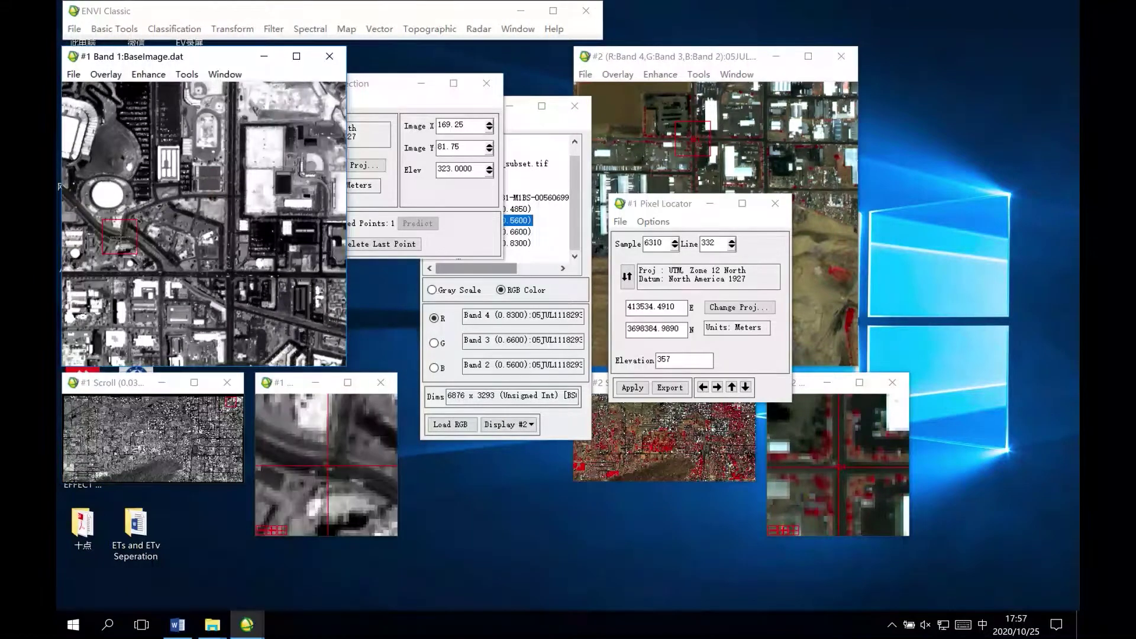
{"action": "left_click", "coordinate": [157, 201]}
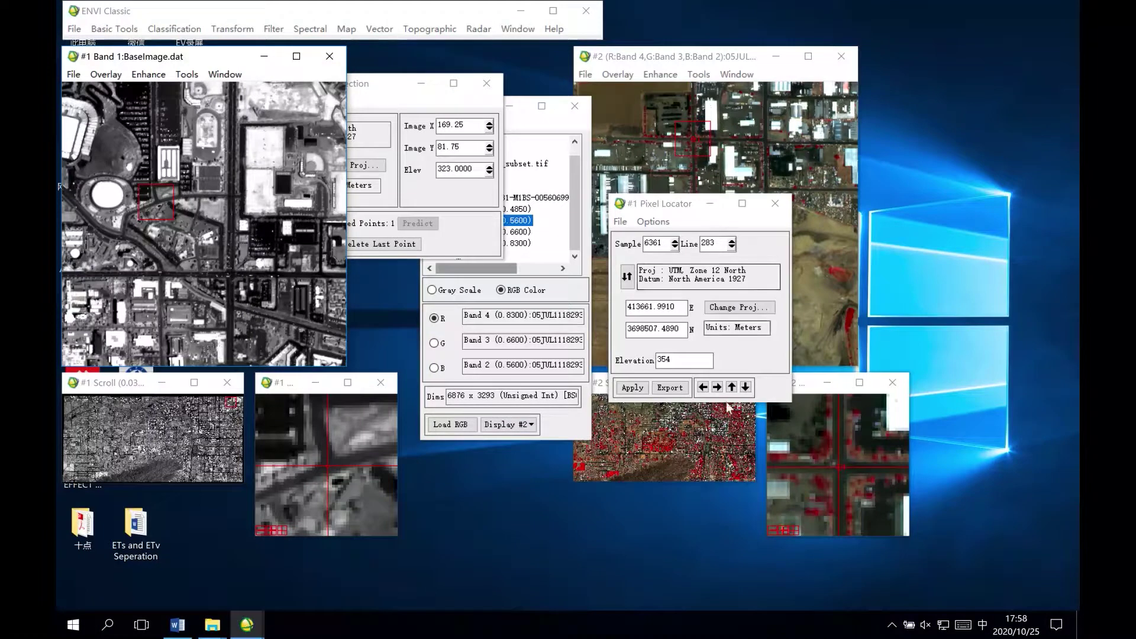
{"action": "left_click", "coordinate": [632, 387]}
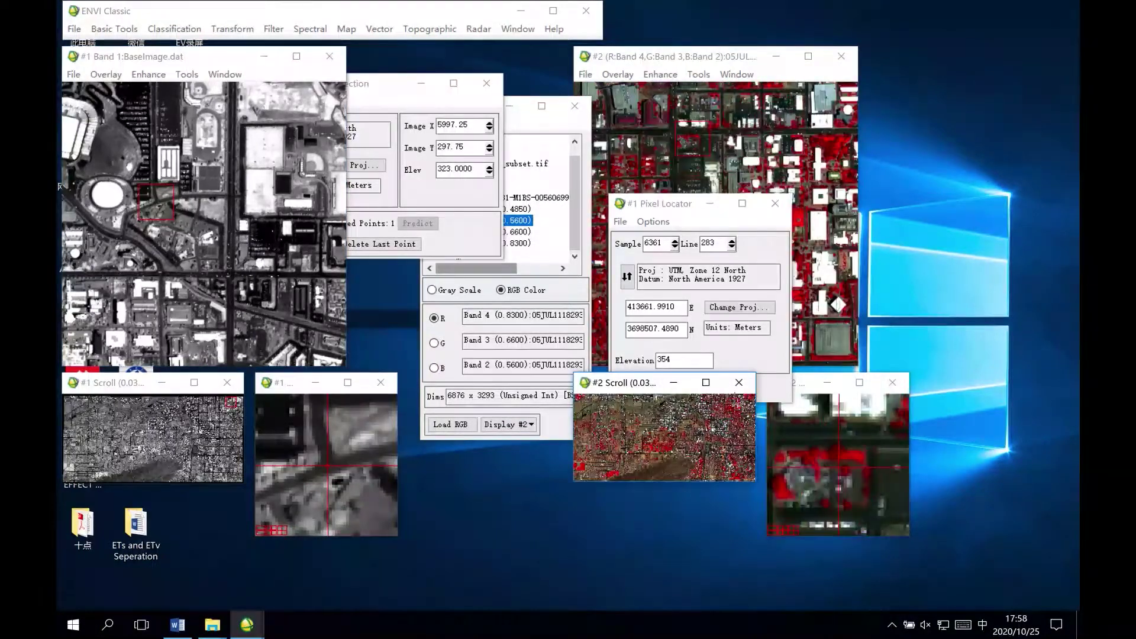
Step: Find the same road junction near the stadium in the QuickBird display and place the cursor at Image X 6377, Image Y 181
{"action": "left_click", "coordinate": [735, 404]}
{"action": "left_click", "coordinate": [733, 401]}
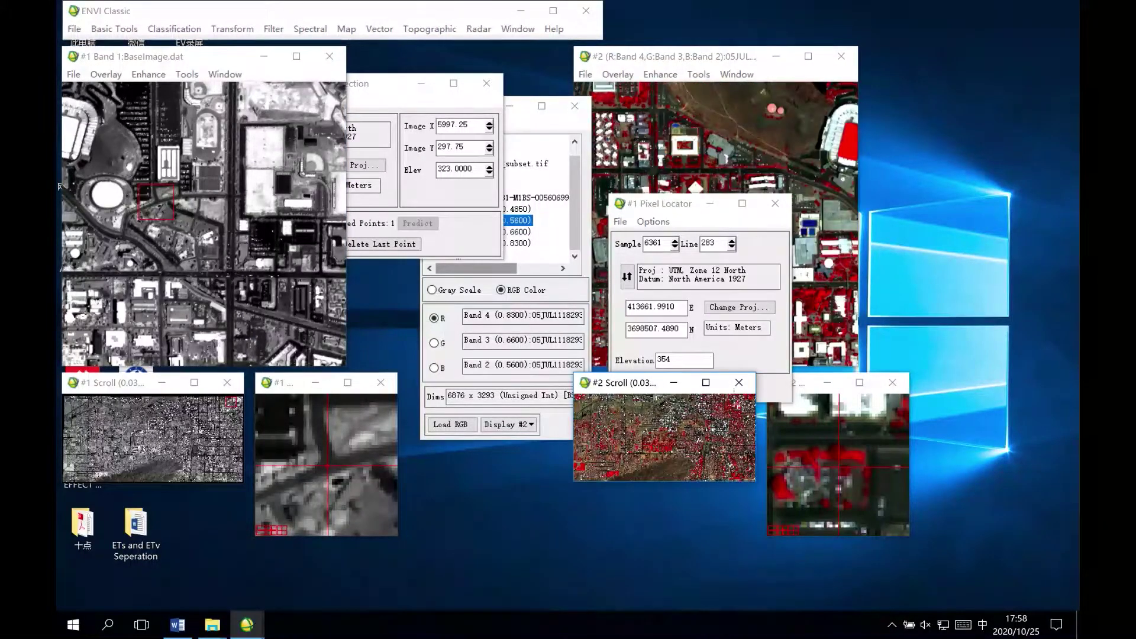
{"action": "left_click", "coordinate": [739, 403]}
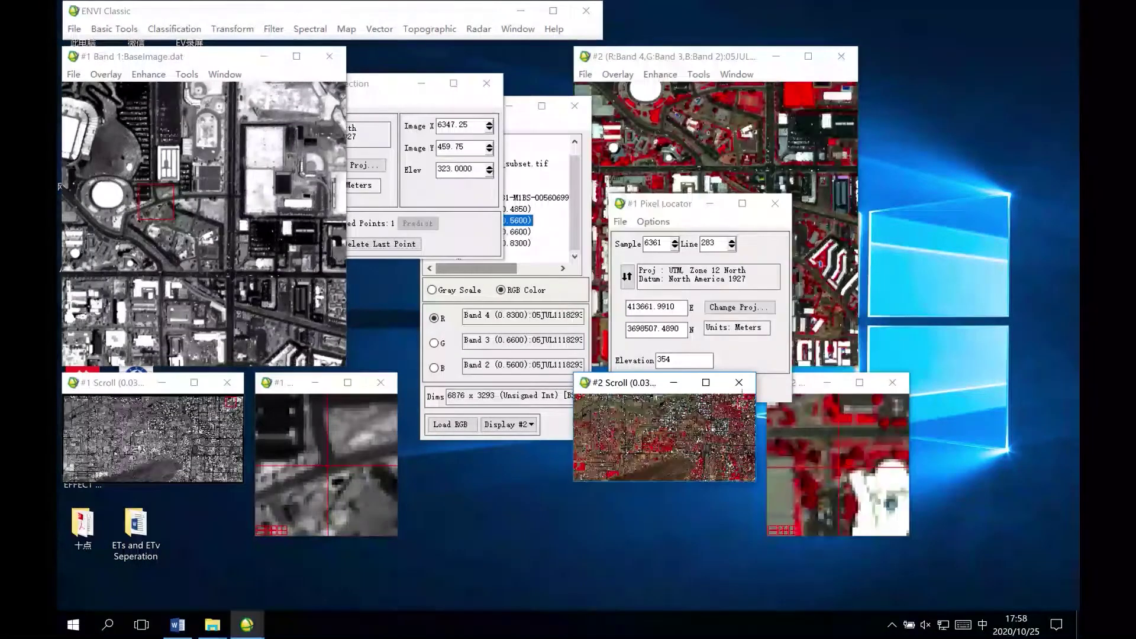
{"action": "left_click", "coordinate": [699, 99]}
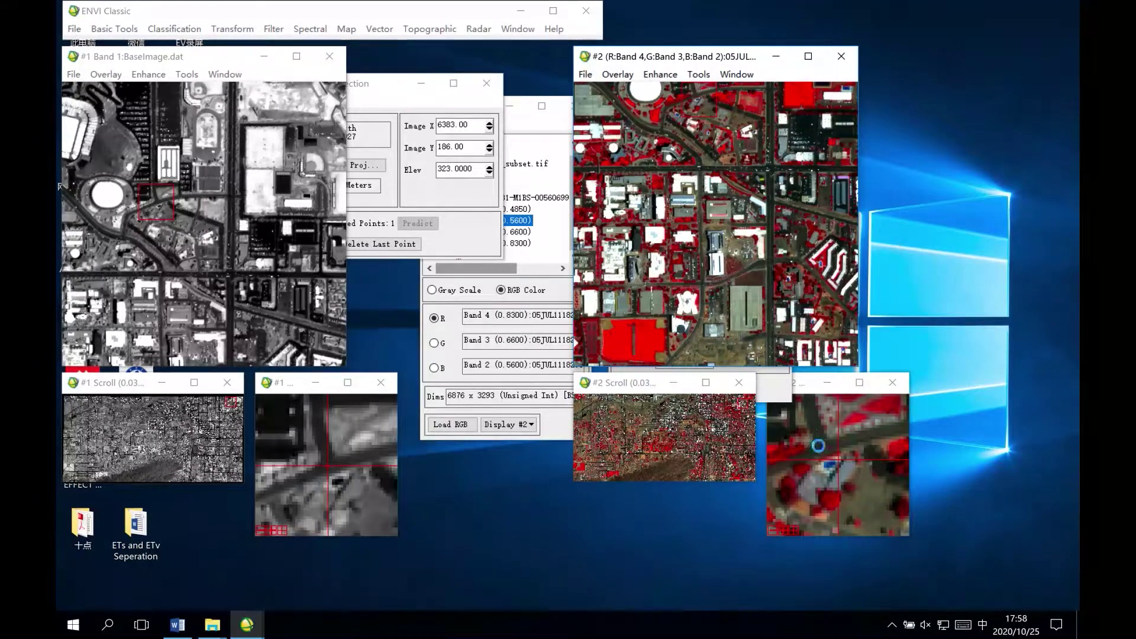
{"action": "left_click", "coordinate": [836, 457]}
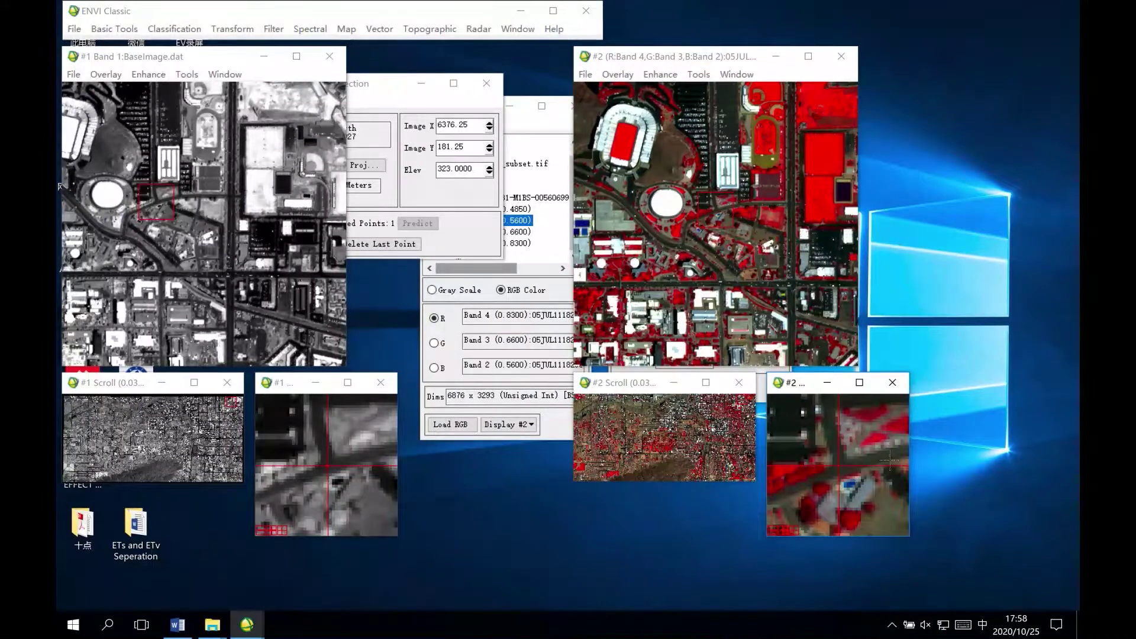
{"action": "left_click", "coordinate": [838, 468]}
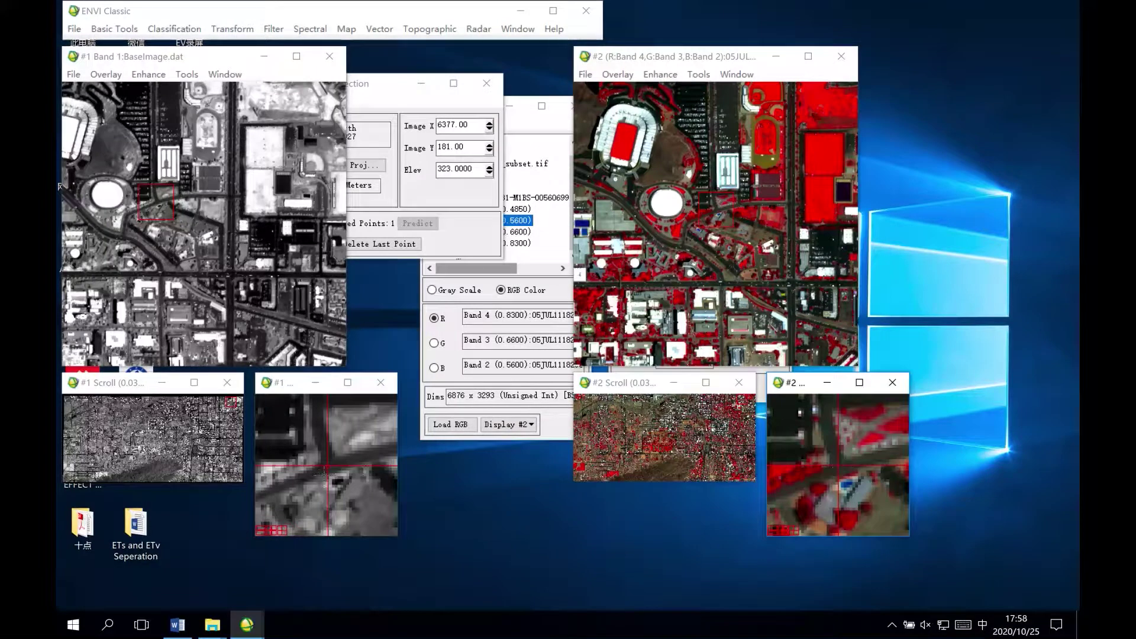
Step: Export the junction's map coordinates and elevation of 354 from the Pixel Locator and add it as the second ground control point
{"action": "right_click", "coordinate": [328, 464]}
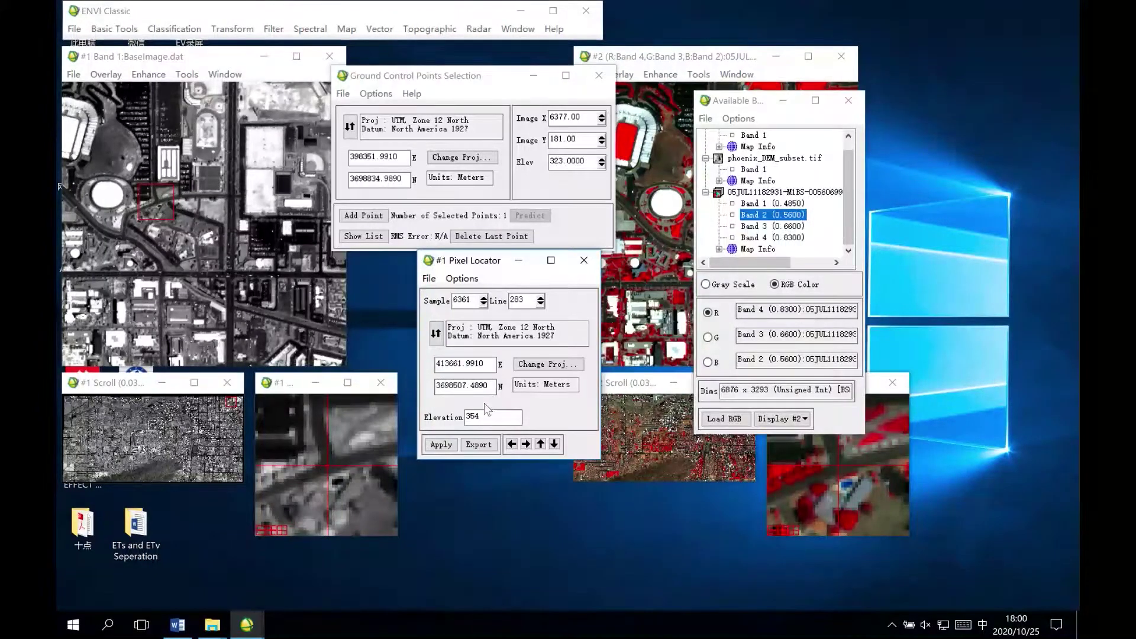
{"action": "left_click", "coordinate": [468, 448]}
{"action": "left_click", "coordinate": [358, 216]}
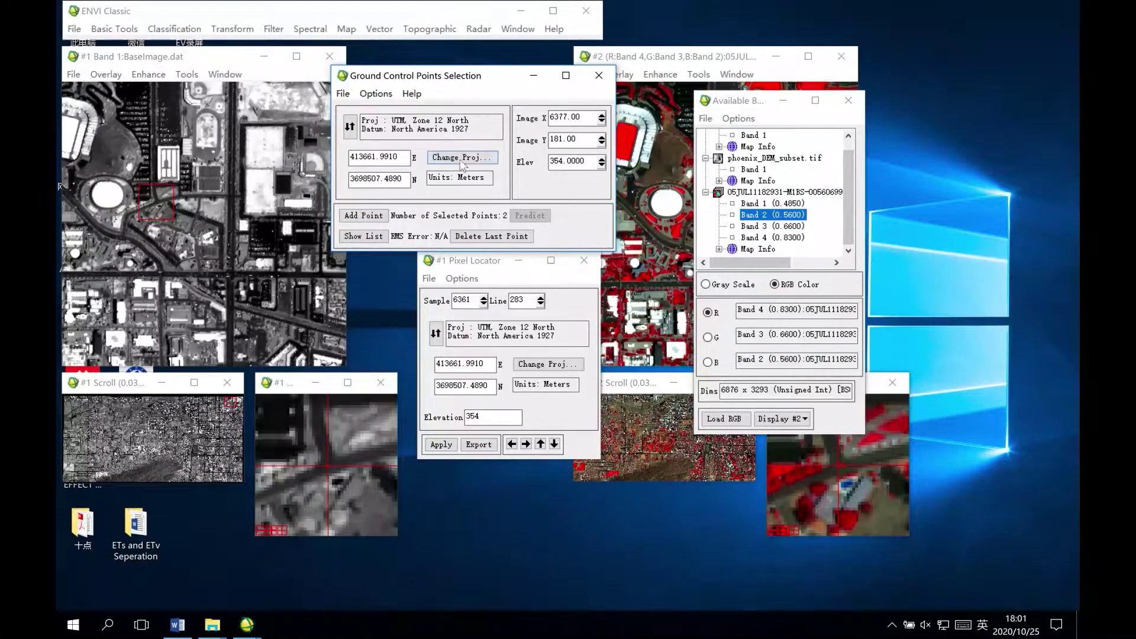
Step: Delete the two manually added points and restore the ground control points from phoenixGCPs.pts in the Quickbird data folder
{"action": "double_click", "coordinate": [479, 237]}
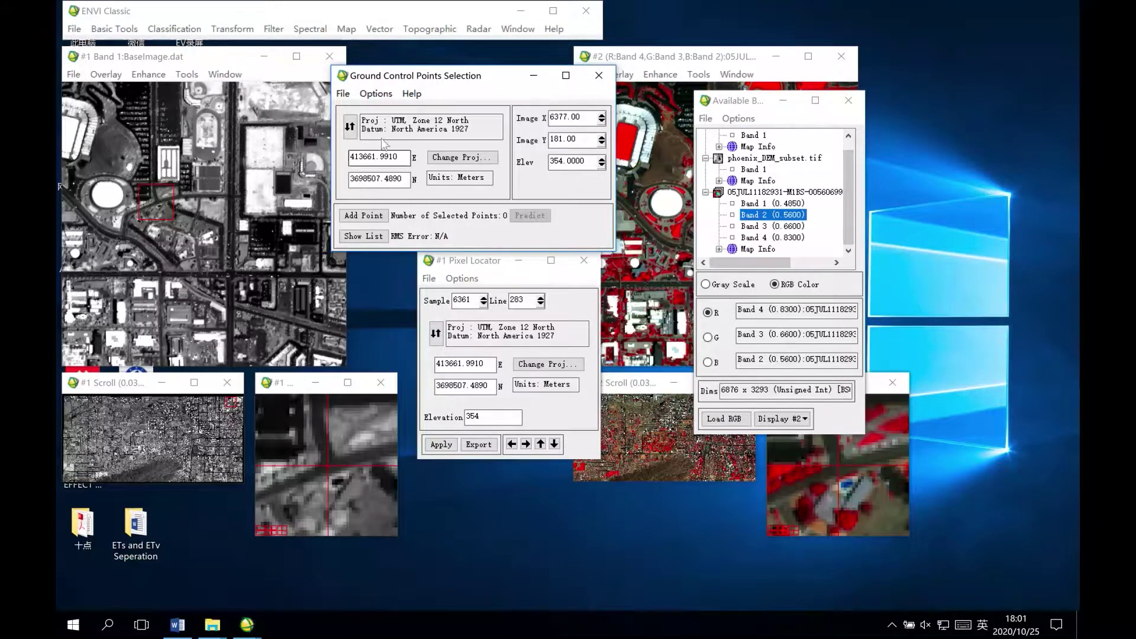
{"action": "left_click", "coordinate": [344, 94]}
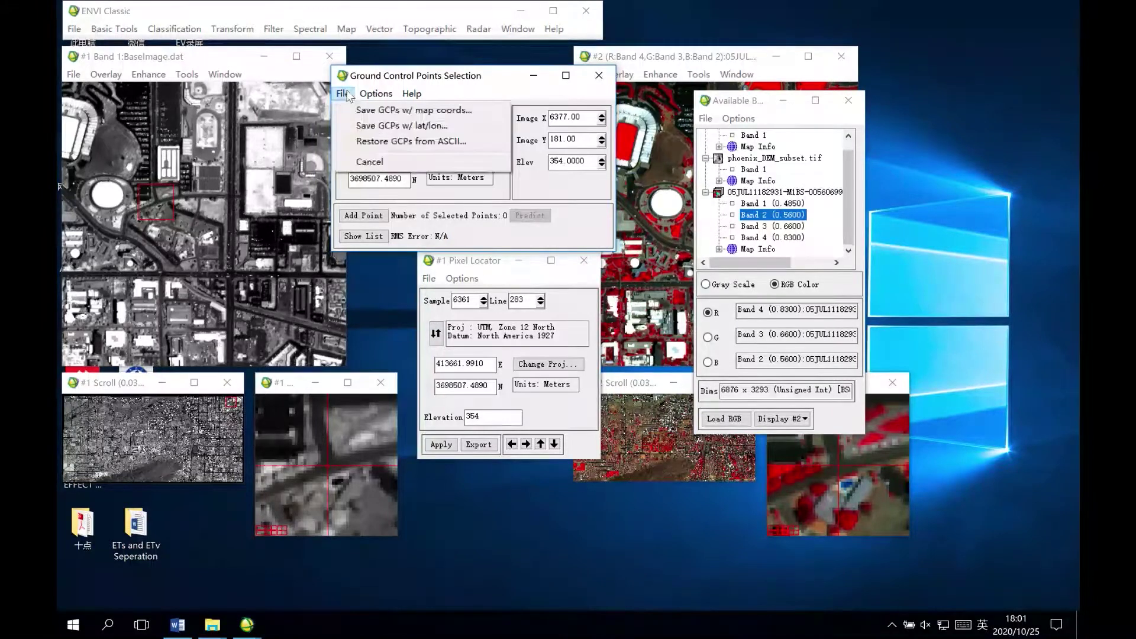
{"action": "left_click", "coordinate": [369, 142]}
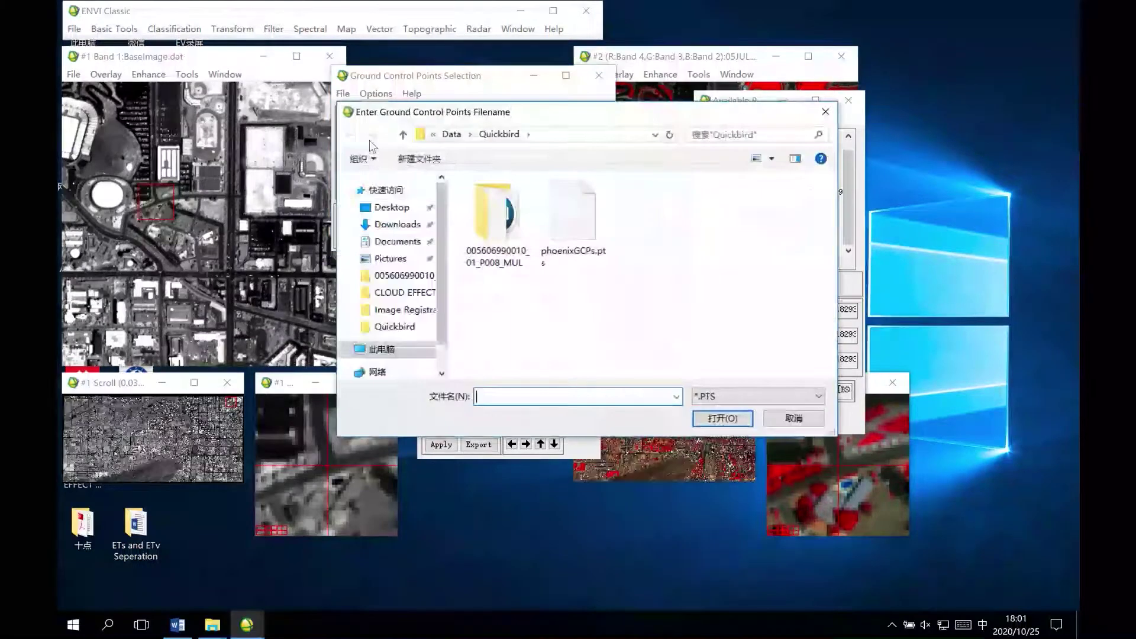
{"action": "left_click_drag", "start_coordinate": [519, 119], "coordinate": [468, 167]}
{"action": "left_click", "coordinate": [402, 183]}
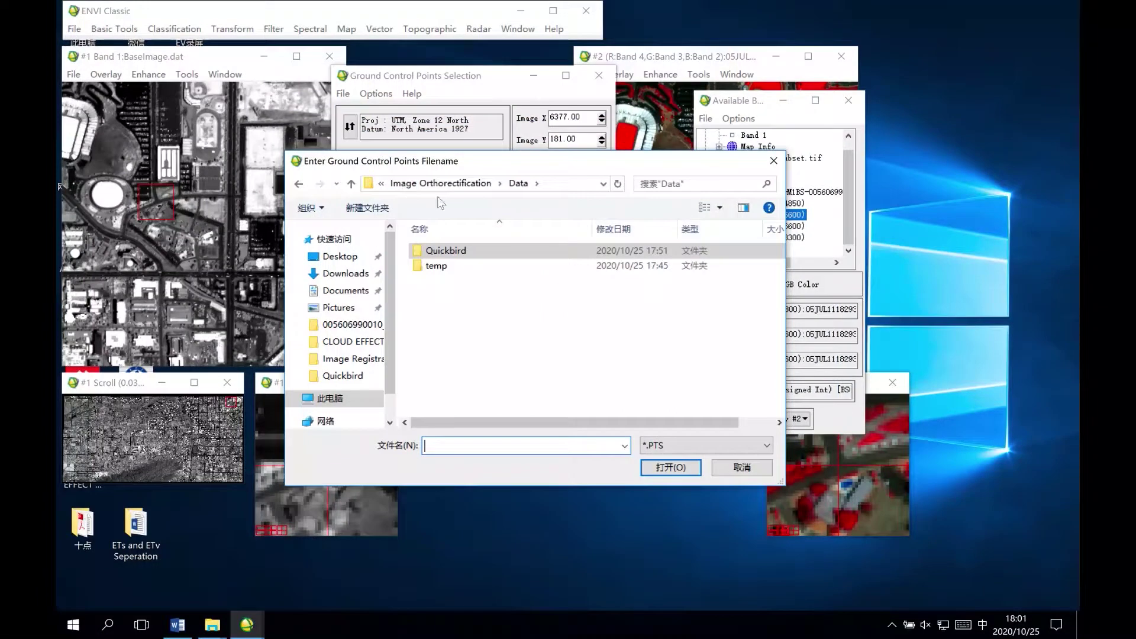
{"action": "double_click", "coordinate": [446, 250]}
{"action": "left_click", "coordinate": [527, 262]}
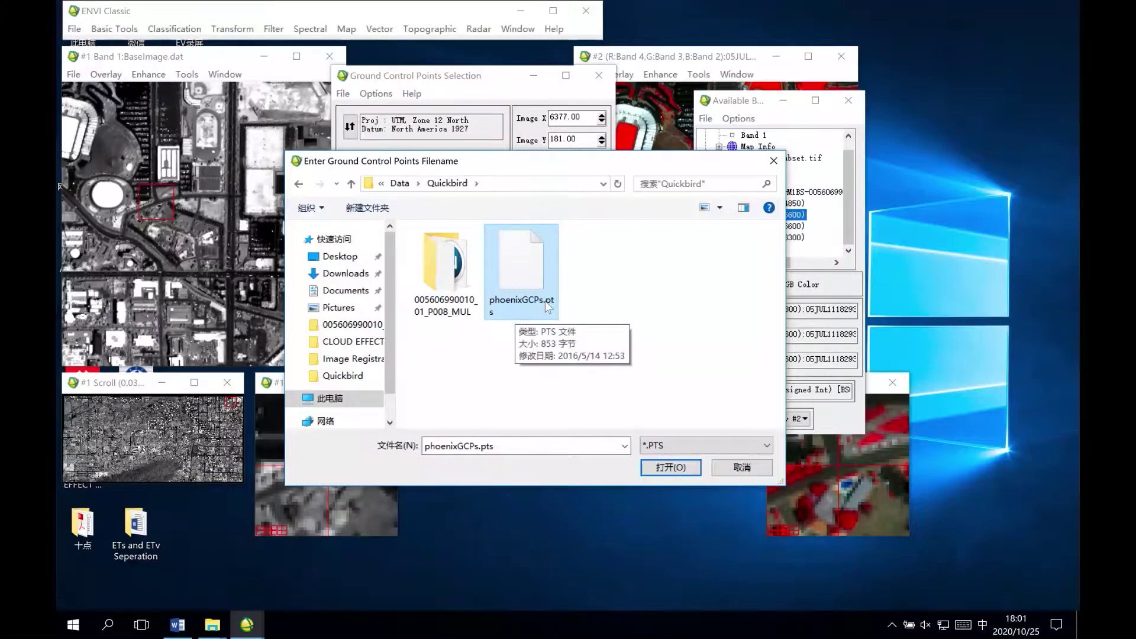
{"action": "left_click", "coordinate": [659, 468]}
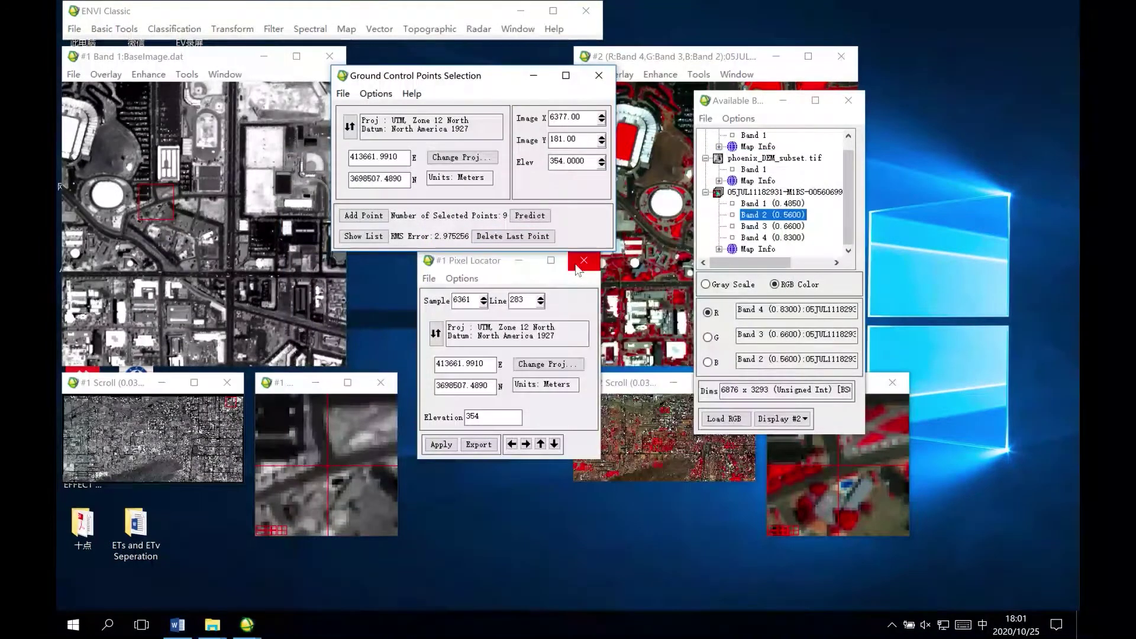
{"action": "left_click", "coordinate": [662, 407]}
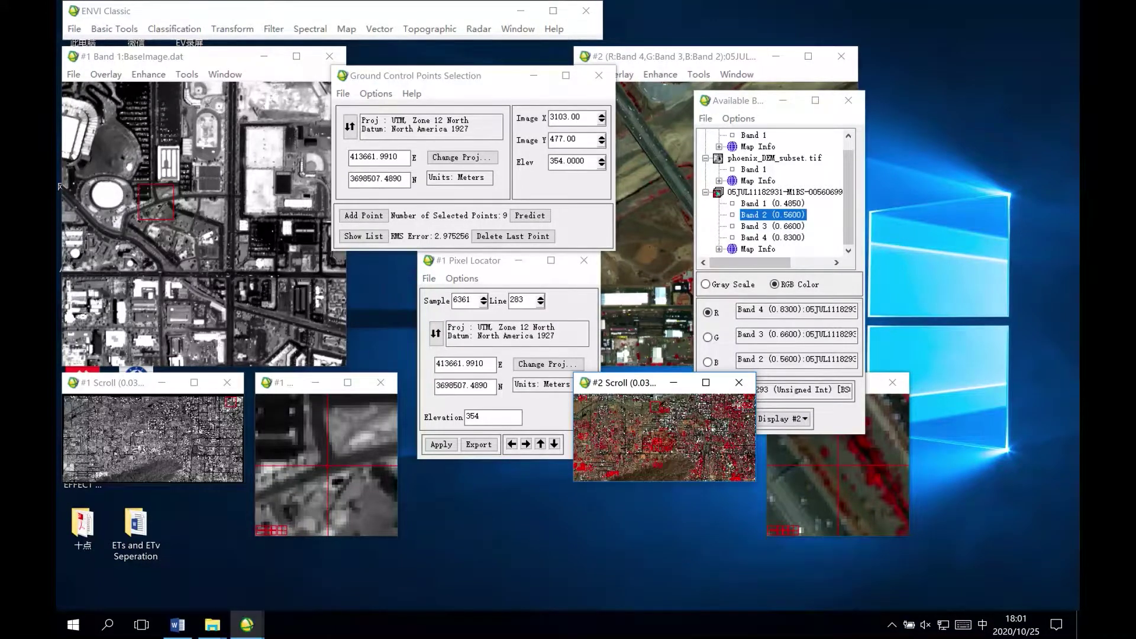
{"action": "left_click", "coordinate": [382, 95]}
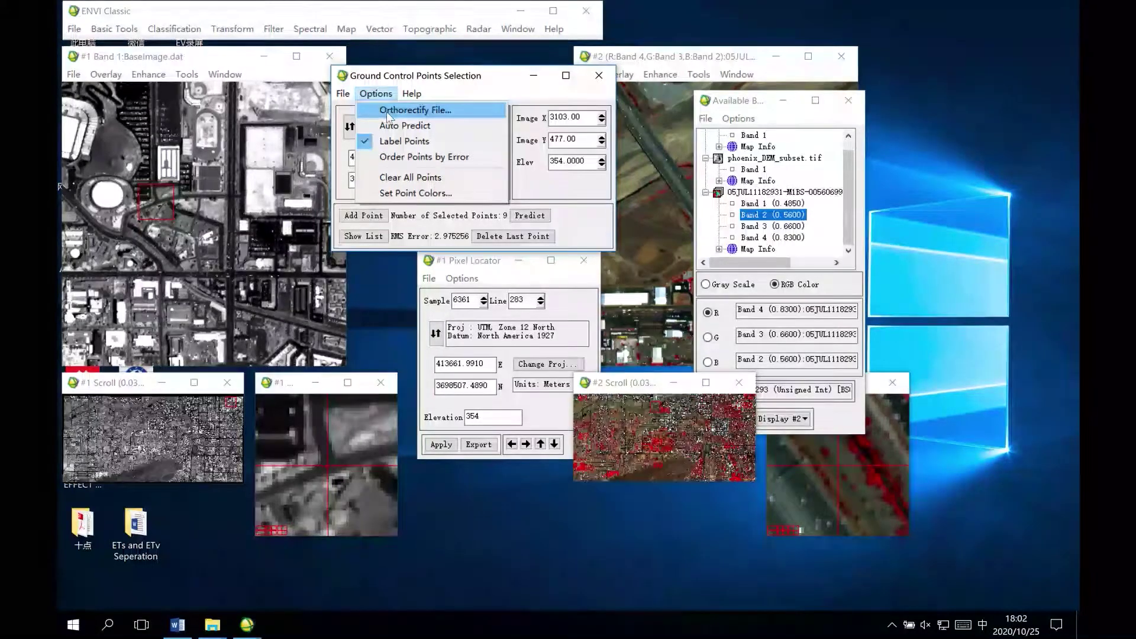
{"action": "left_click", "coordinate": [424, 112]}
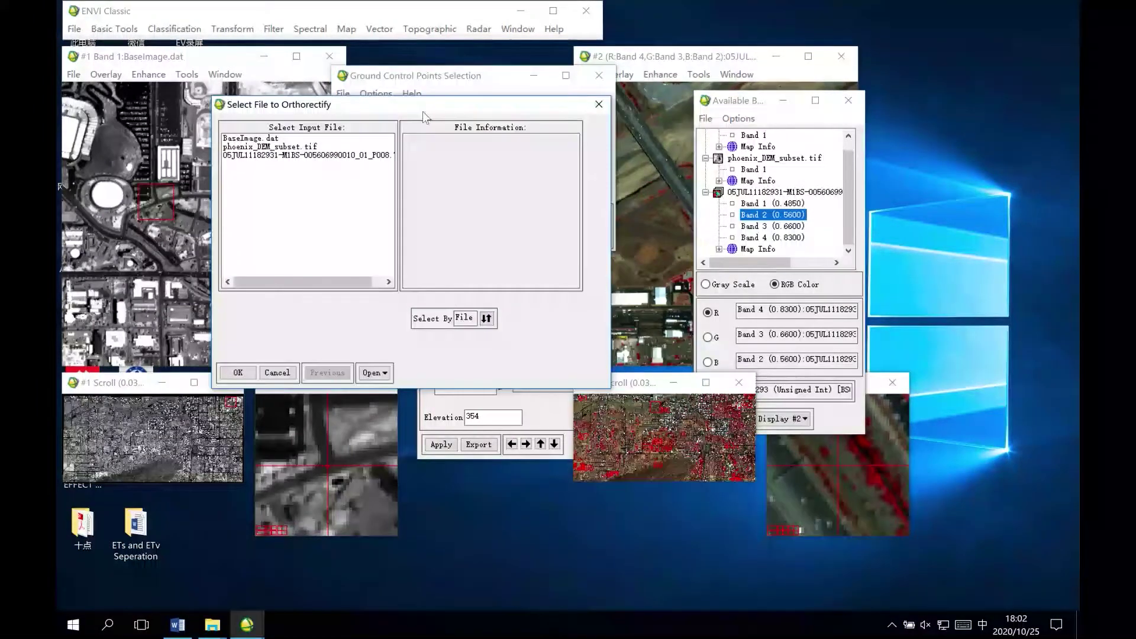
{"action": "left_click", "coordinate": [299, 156]}
{"action": "left_click", "coordinate": [241, 374]}
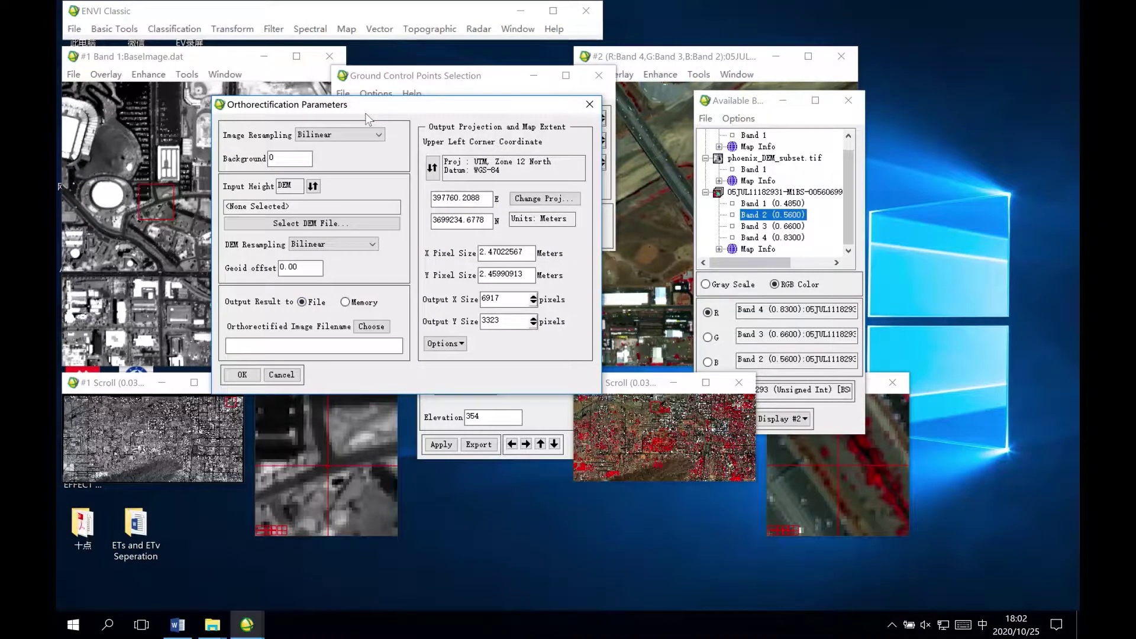
Step: Use Band 1 of phoenix_DEM_subset.tif as the input height DEM for the orthorectification
{"action": "left_click", "coordinate": [298, 229]}
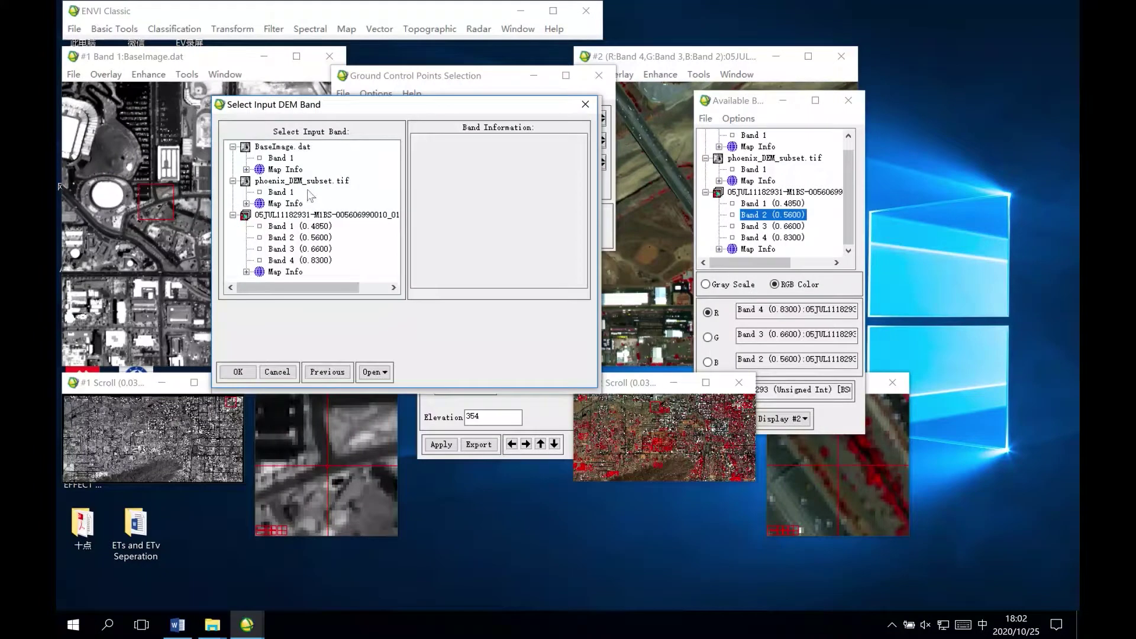
{"action": "left_click", "coordinate": [278, 193]}
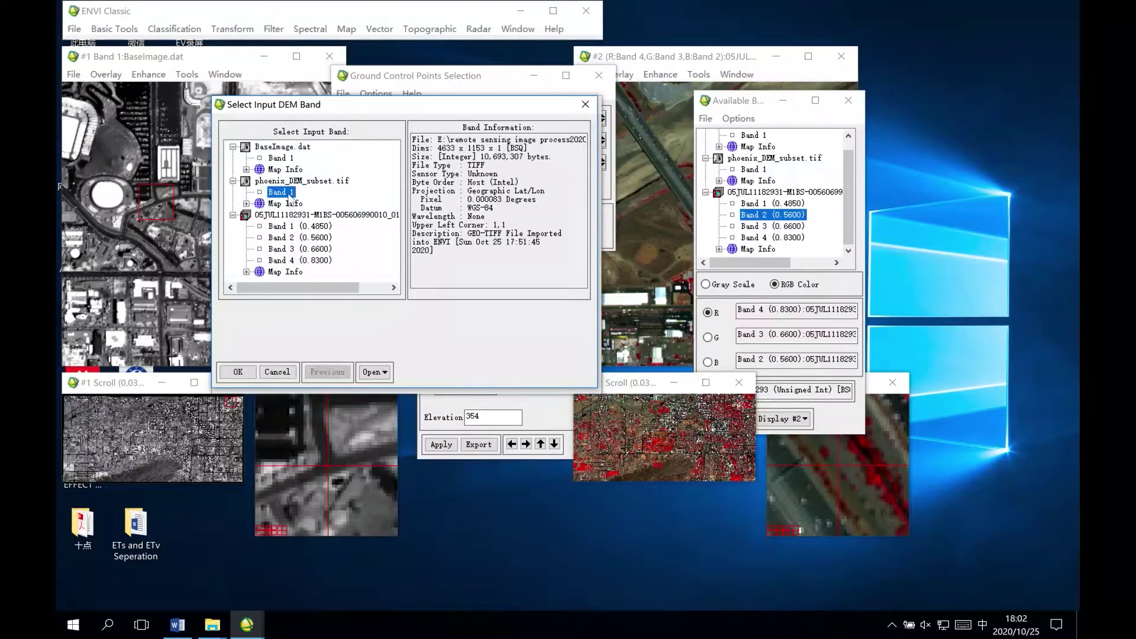
{"action": "left_click", "coordinate": [239, 373]}
Step: Choose the Image Orthorectification folder as the location for the orthorectified output file
{"action": "left_click", "coordinate": [296, 344]}
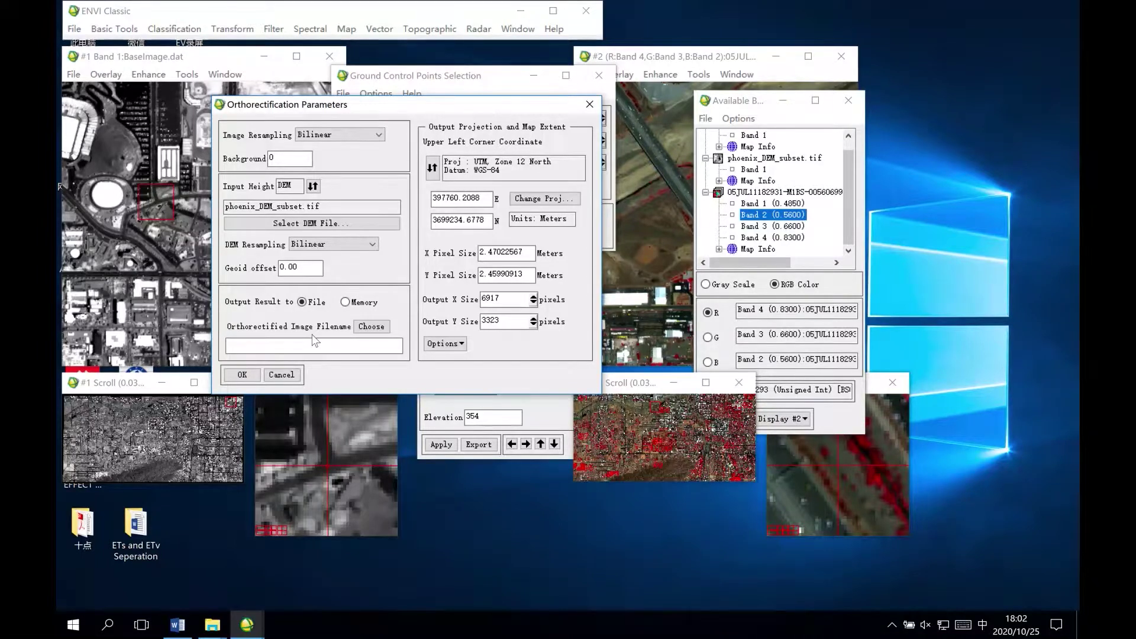
{"action": "left_click", "coordinate": [377, 327]}
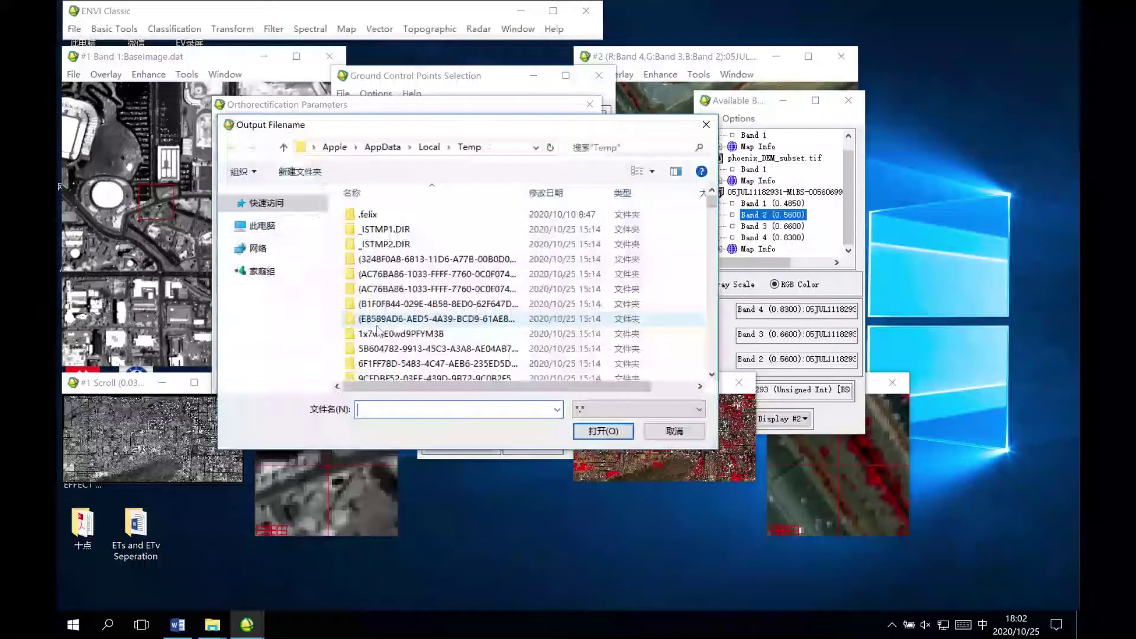
{"action": "left_click", "coordinate": [318, 322]}
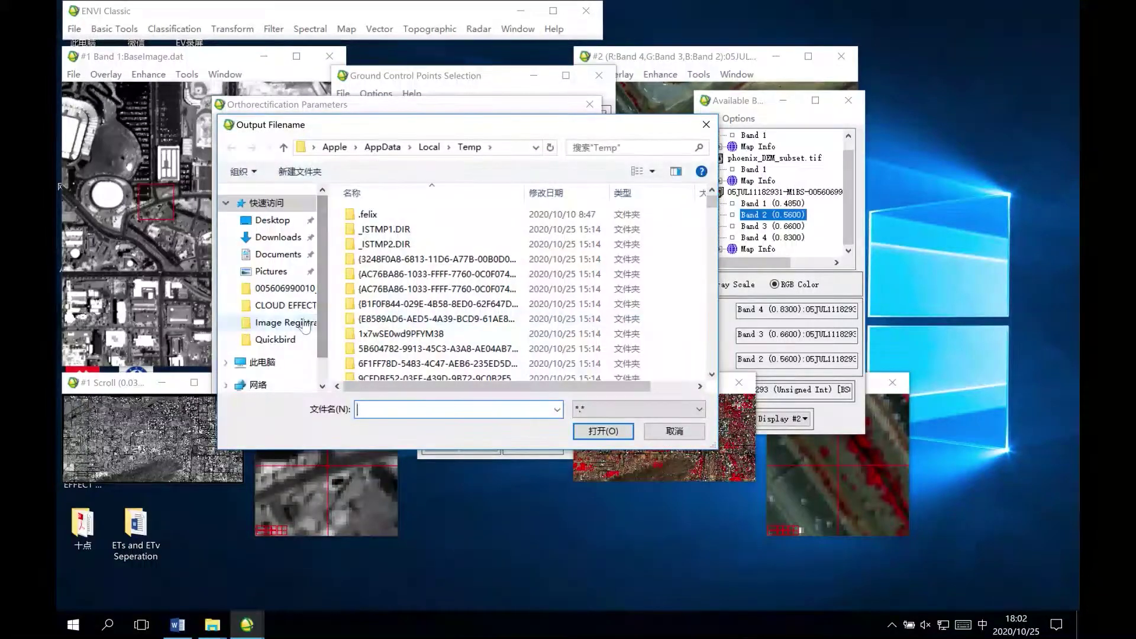
{"action": "left_click", "coordinate": [355, 148]}
{"action": "left_click", "coordinate": [333, 147]}
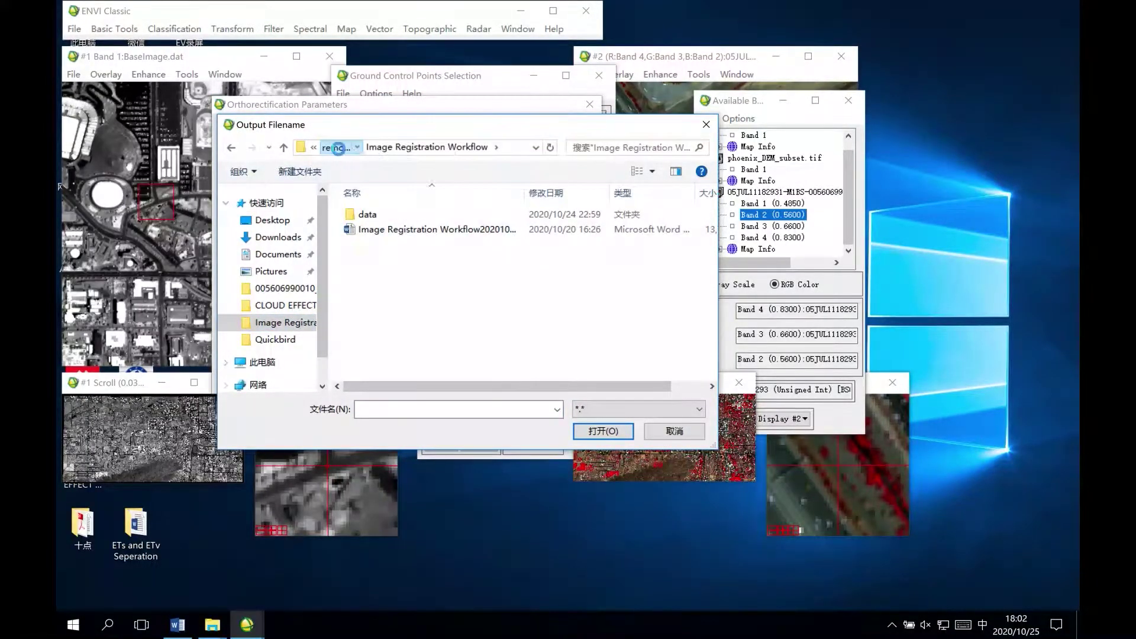
{"action": "double_click", "coordinate": [393, 215]}
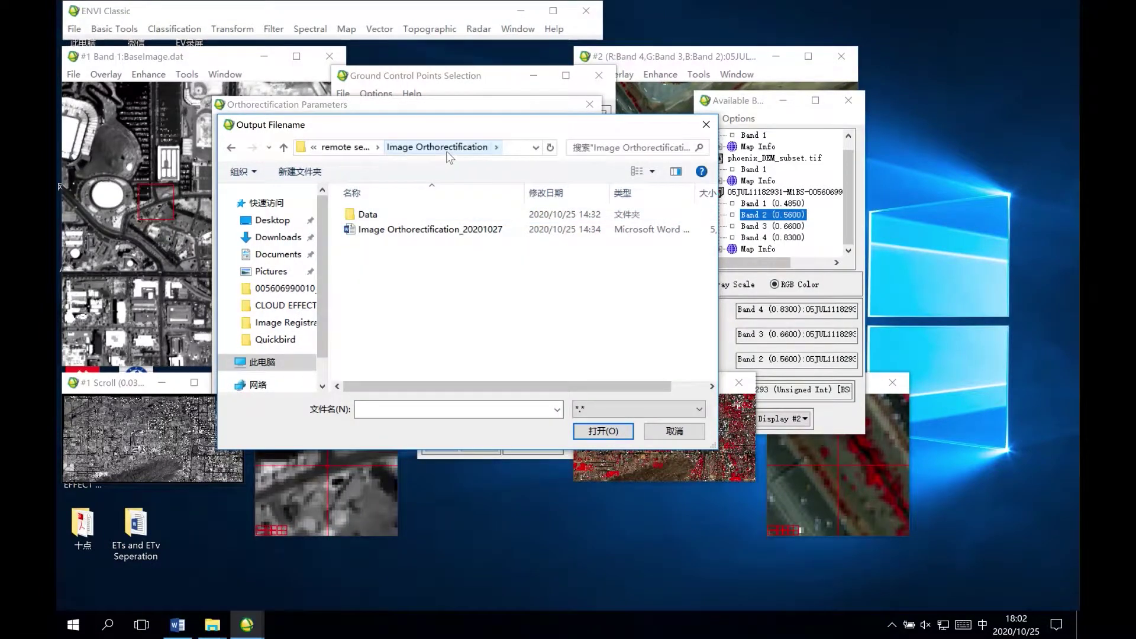
Step: Name the output file Orthorectification and run the orthorectification with the current bilinear resampling settings
{"action": "left_click", "coordinate": [369, 409]}
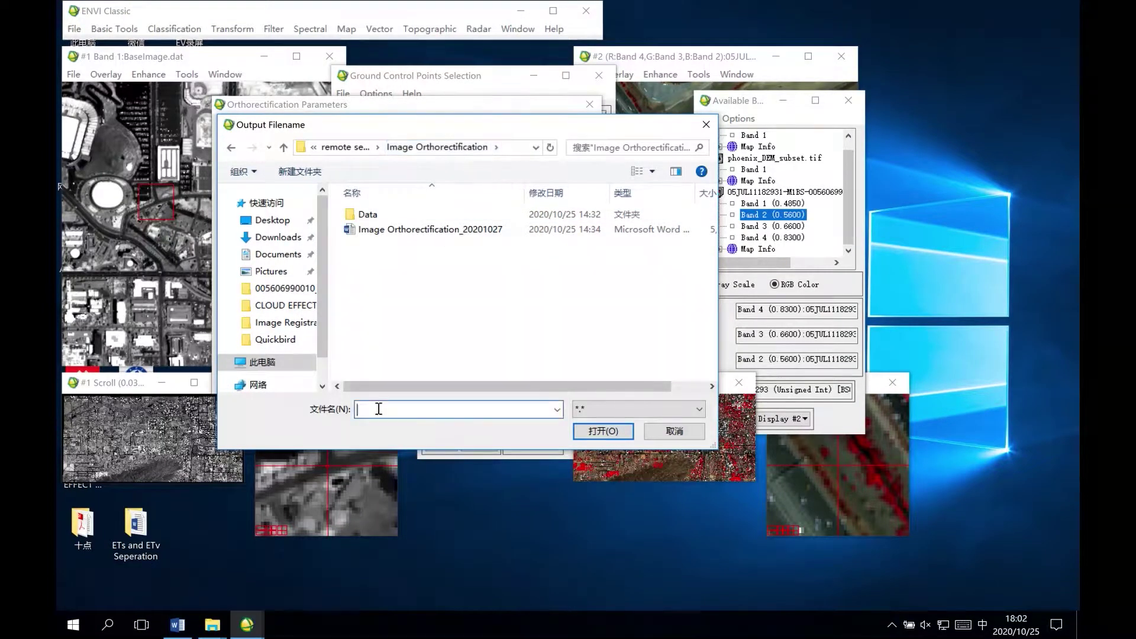
{"action": "left_click", "coordinate": [428, 231]}
{"action": "left_click", "coordinate": [385, 407]}
{"action": "left_click_drag", "start_coordinate": [386, 406], "coordinate": [350, 406]}
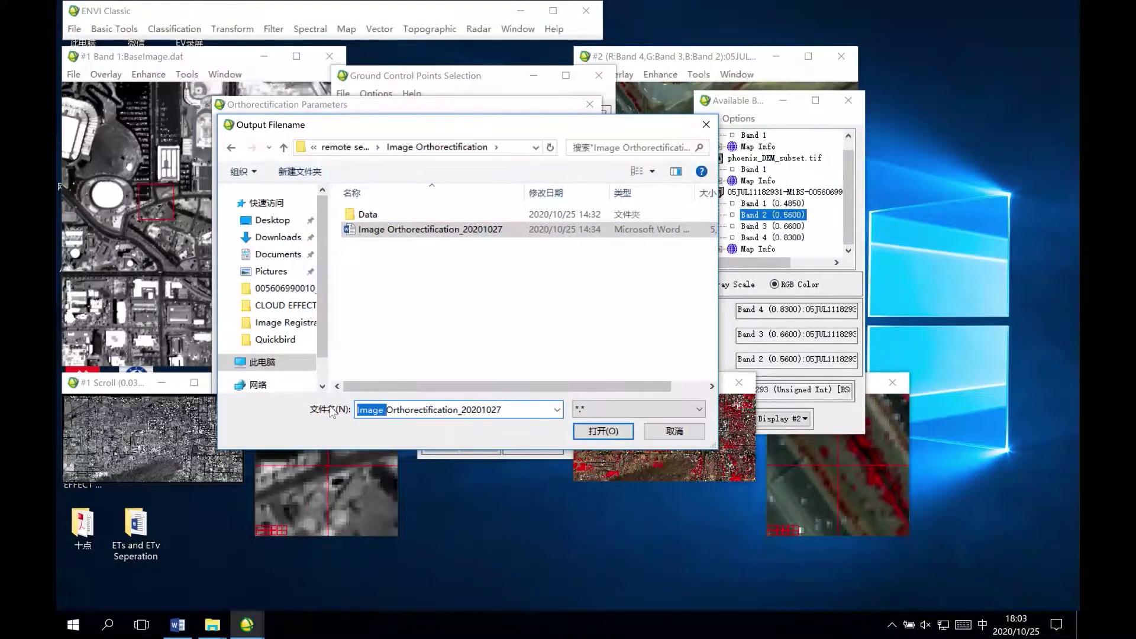
{"action": "key", "text": "BackSpace"}
{"action": "left_click_drag", "start_coordinate": [429, 410], "coordinate": [481, 409]}
{"action": "key", "text": "BackSpace"}
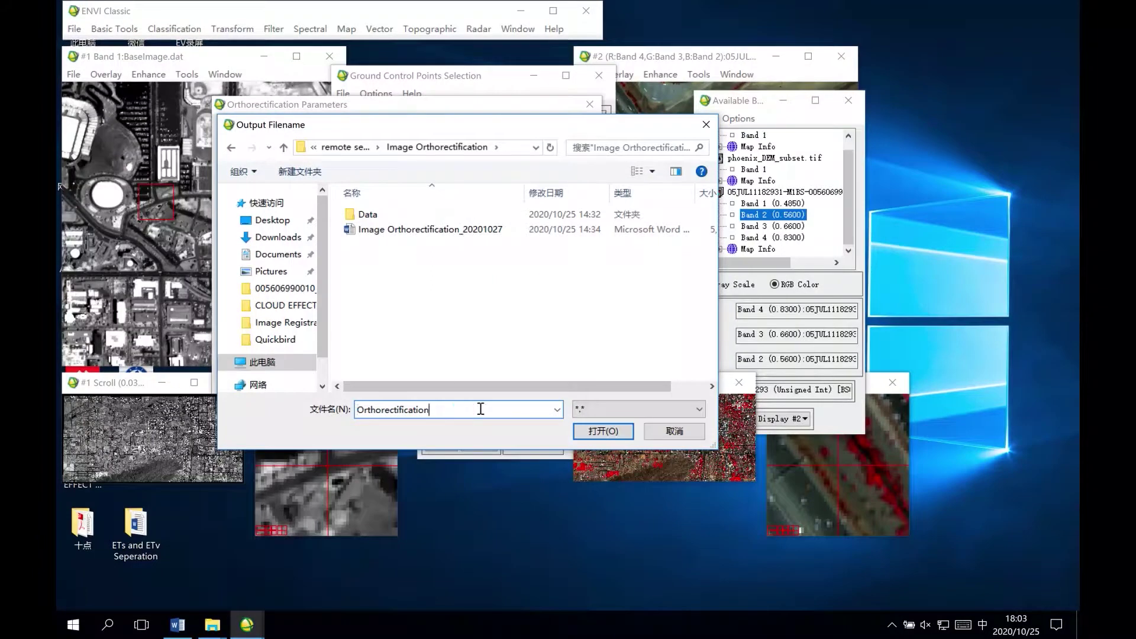
{"action": "left_click", "coordinate": [604, 432]}
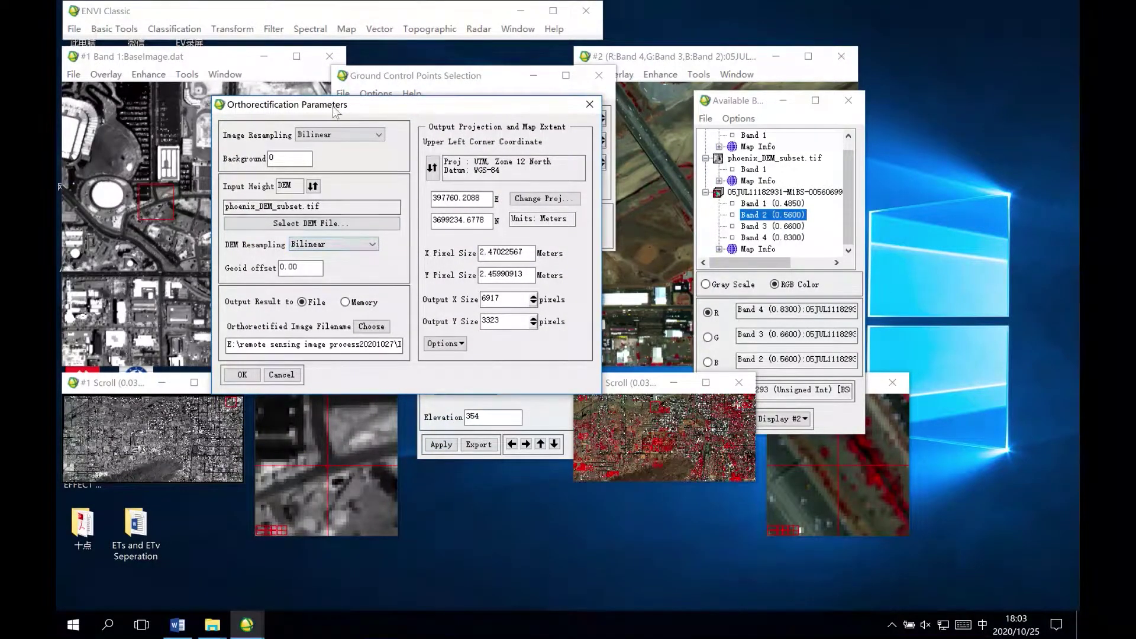
{"action": "left_click", "coordinate": [242, 375]}
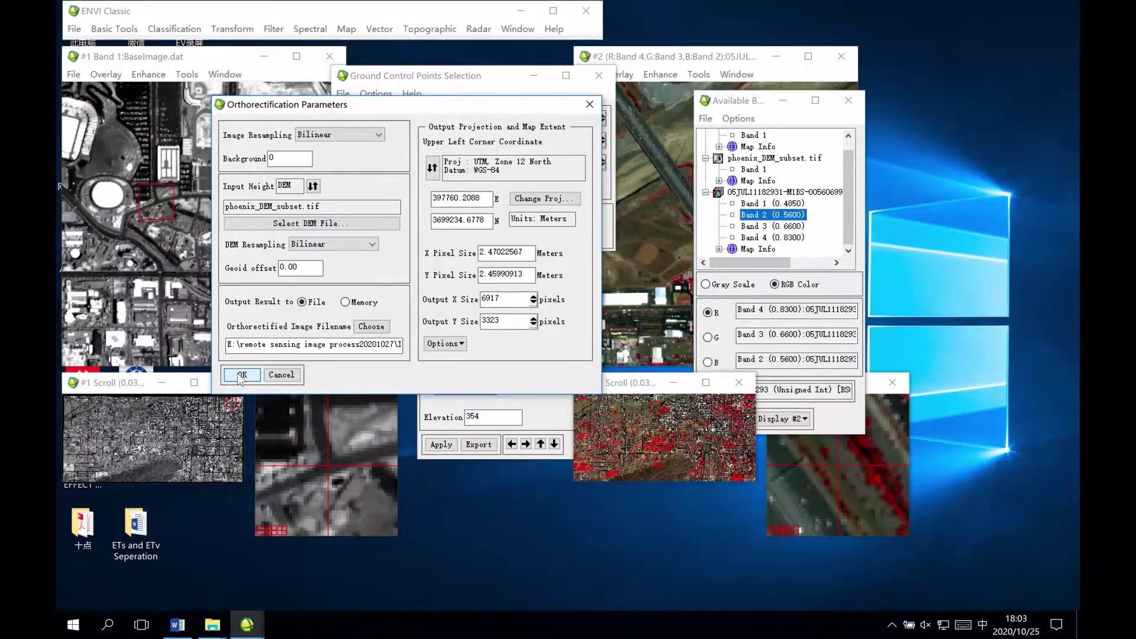
{"action": "left_click", "coordinate": [241, 376]}
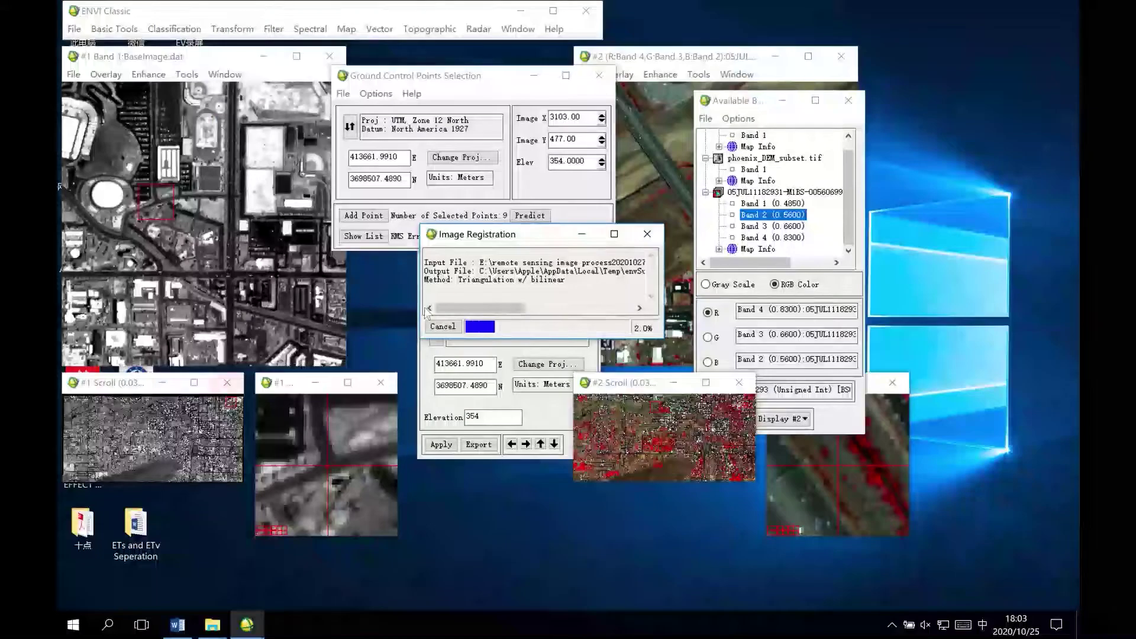
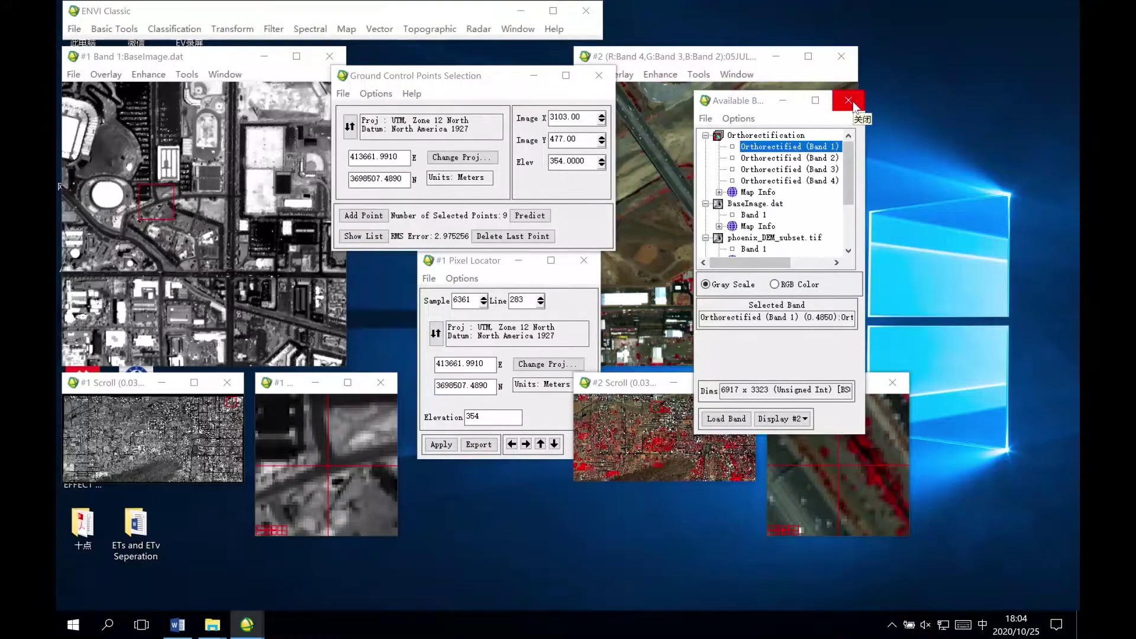
Step: Close the control point window, the band list and both image displays, and terminate the ENVI Classic session
{"action": "left_click", "coordinate": [597, 78]}
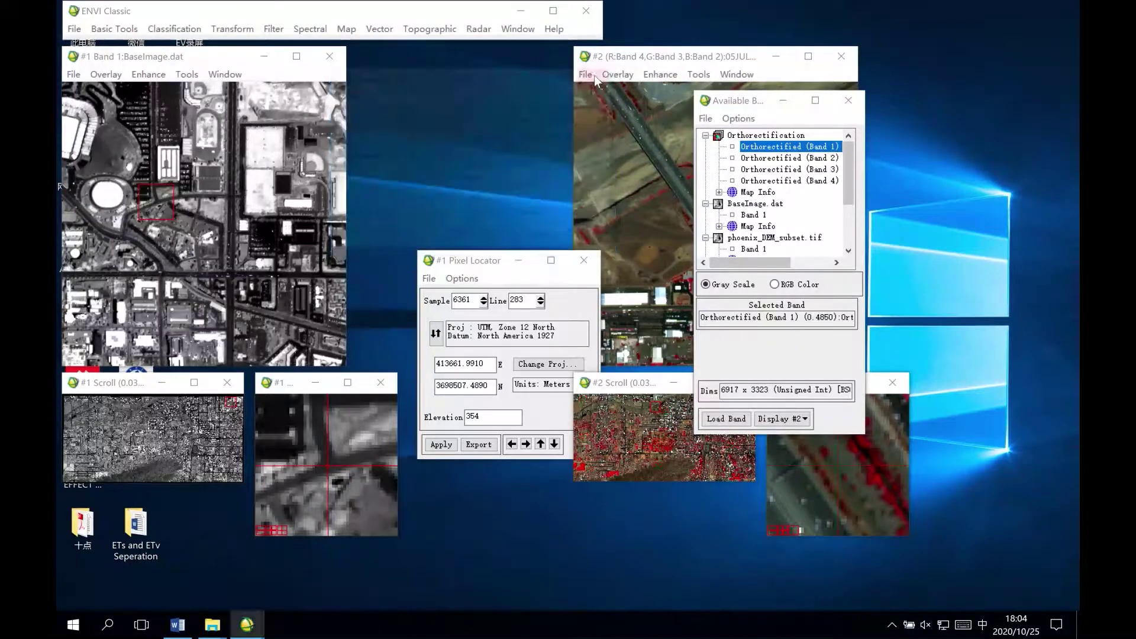
{"action": "left_click", "coordinate": [851, 89]}
{"action": "left_click", "coordinate": [586, 74]}
{"action": "left_click", "coordinate": [613, 236]}
{"action": "left_click", "coordinate": [579, 267]}
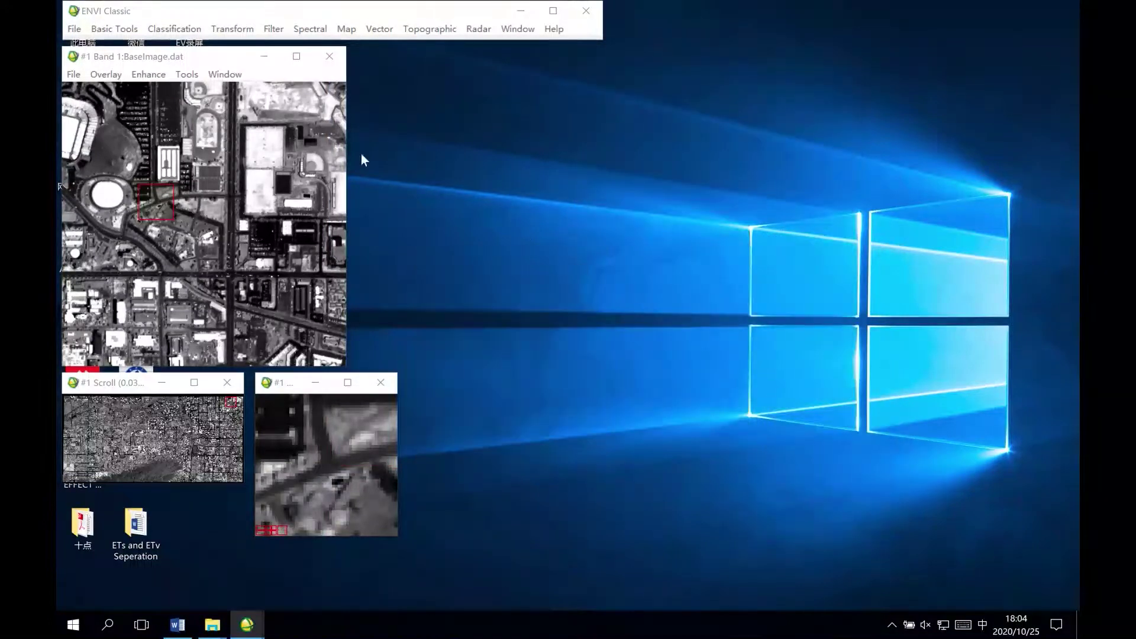
{"action": "left_click", "coordinate": [330, 57]}
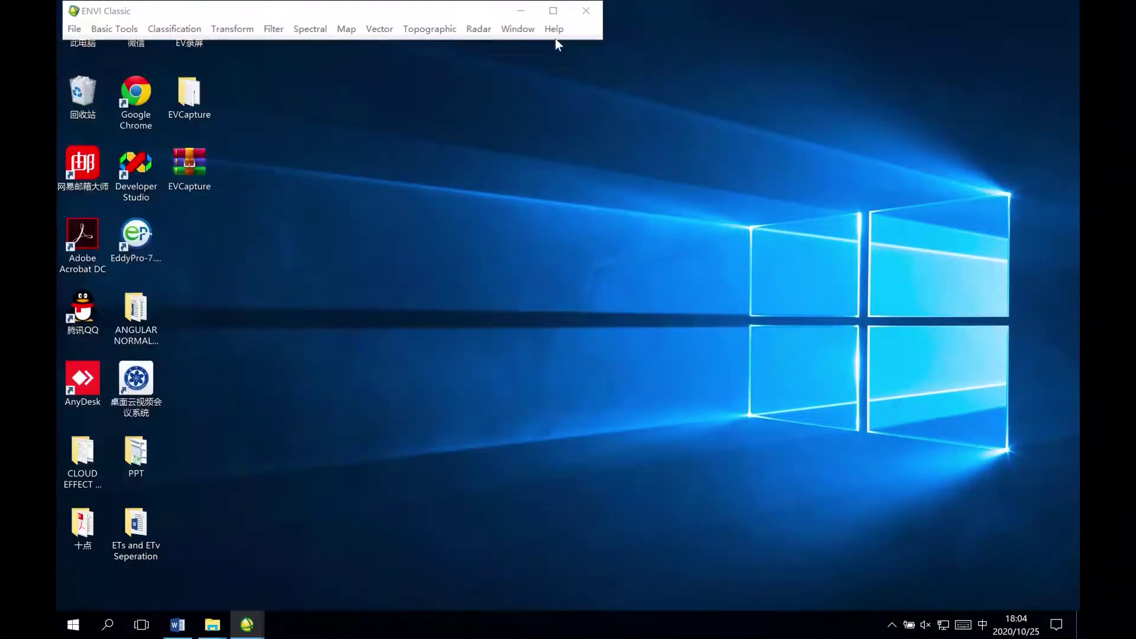
{"action": "left_click", "coordinate": [588, 13]}
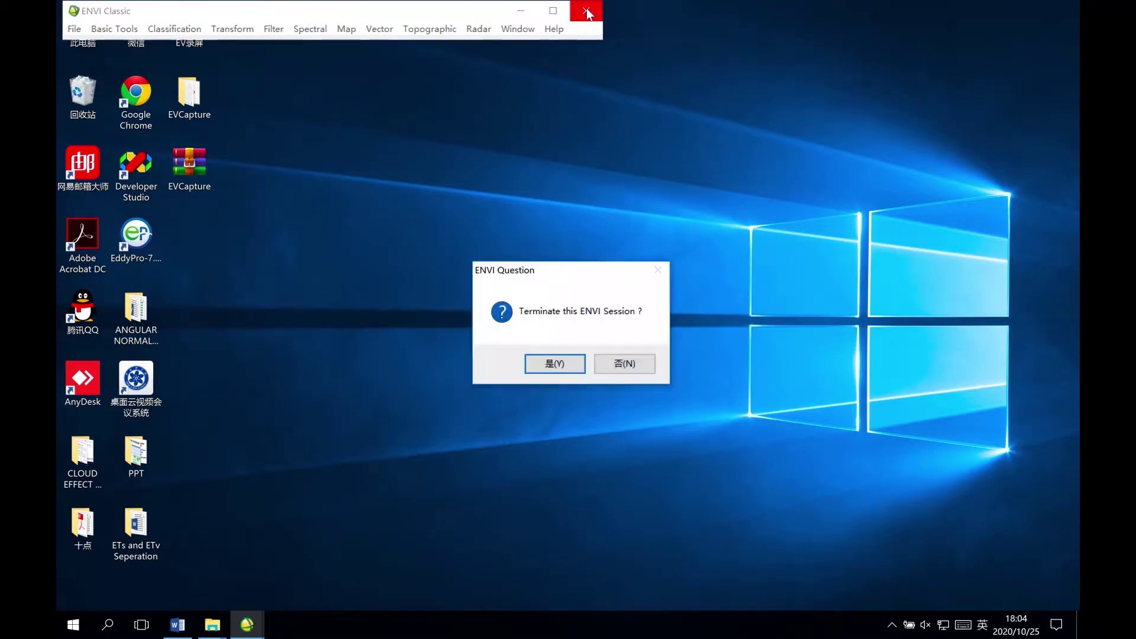
{"action": "left_click", "coordinate": [558, 364]}
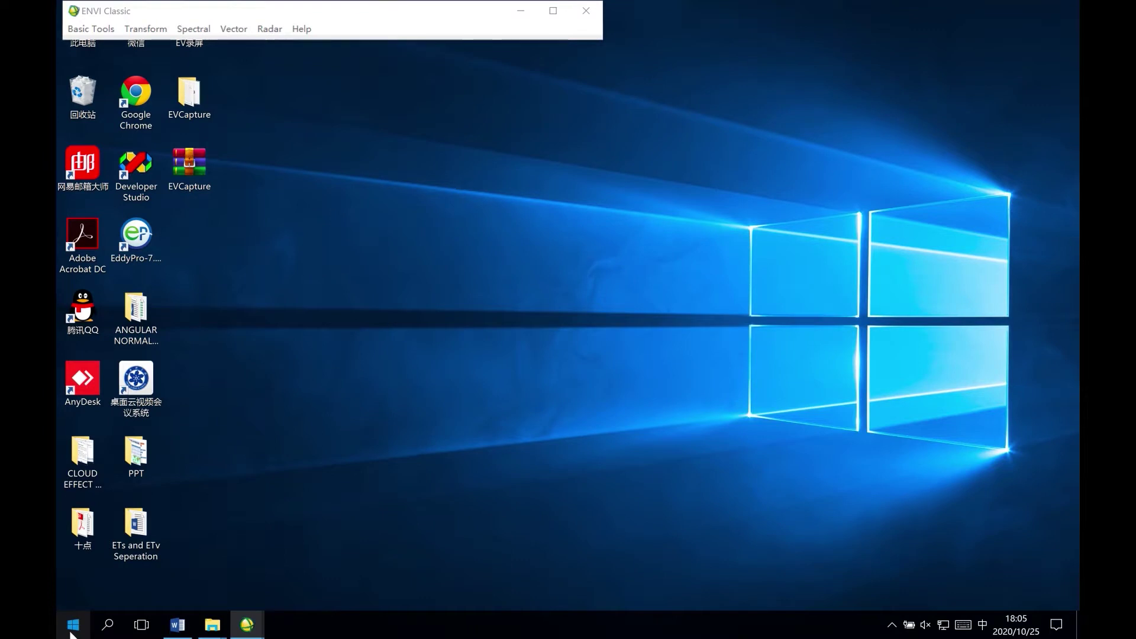
Step: Launch the standard ENVI application from the ENVI 5.1 program group
{"action": "left_click", "coordinate": [71, 633]}
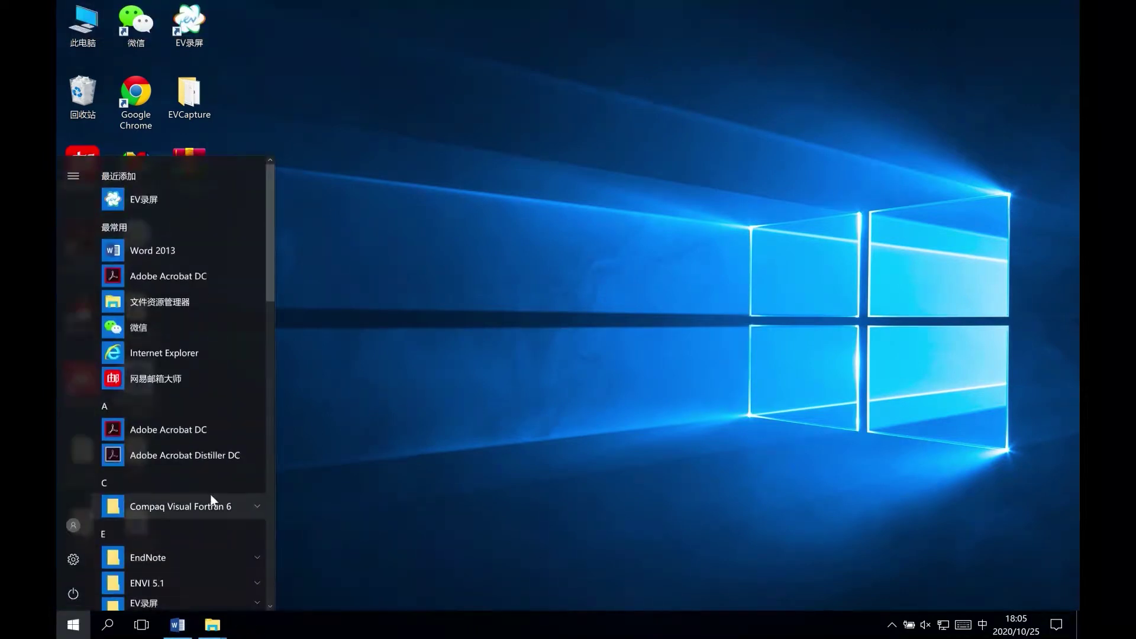
{"action": "left_click", "coordinate": [179, 577]}
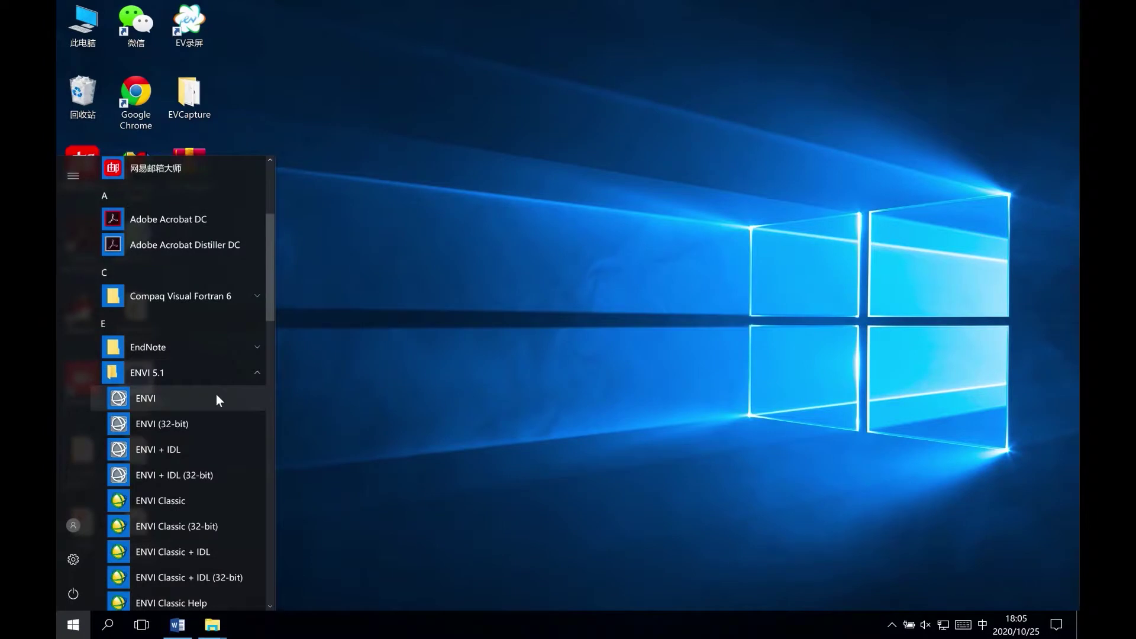
{"action": "left_click", "coordinate": [217, 397]}
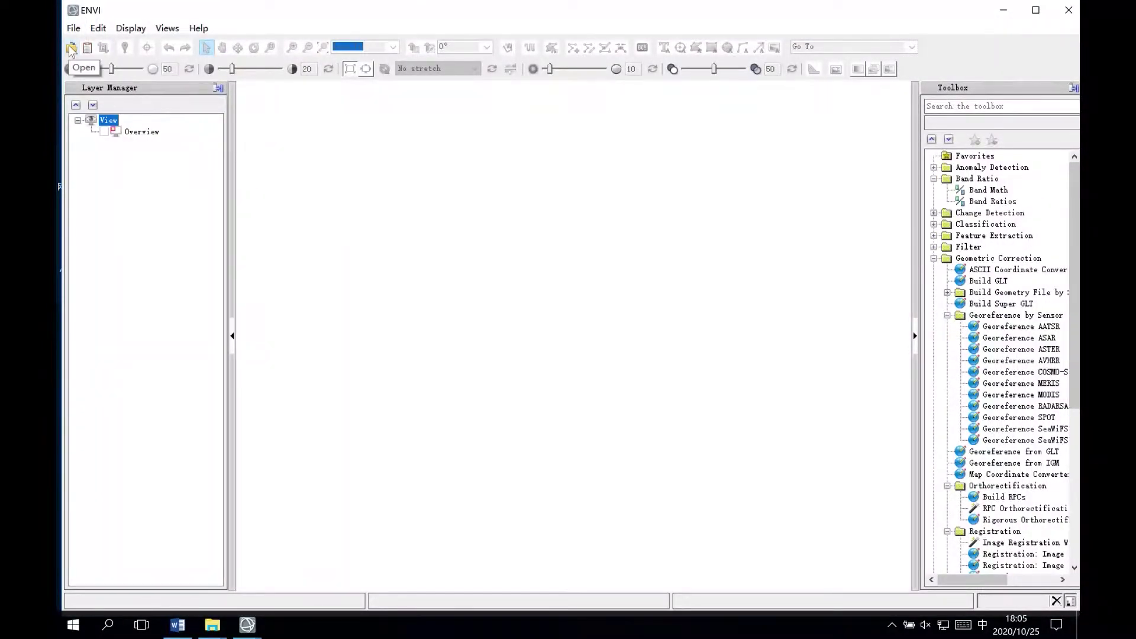
Step: Open BaseImage from the Quickbird data folder in ENVI
{"action": "left_click", "coordinate": [71, 48]}
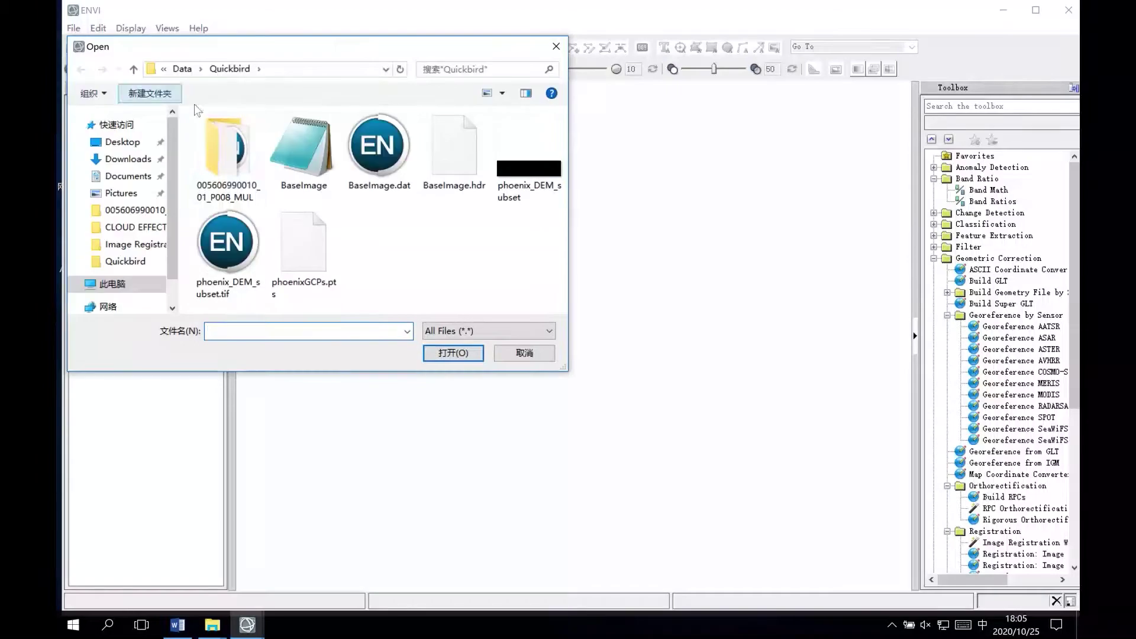
{"action": "left_click", "coordinate": [318, 166]}
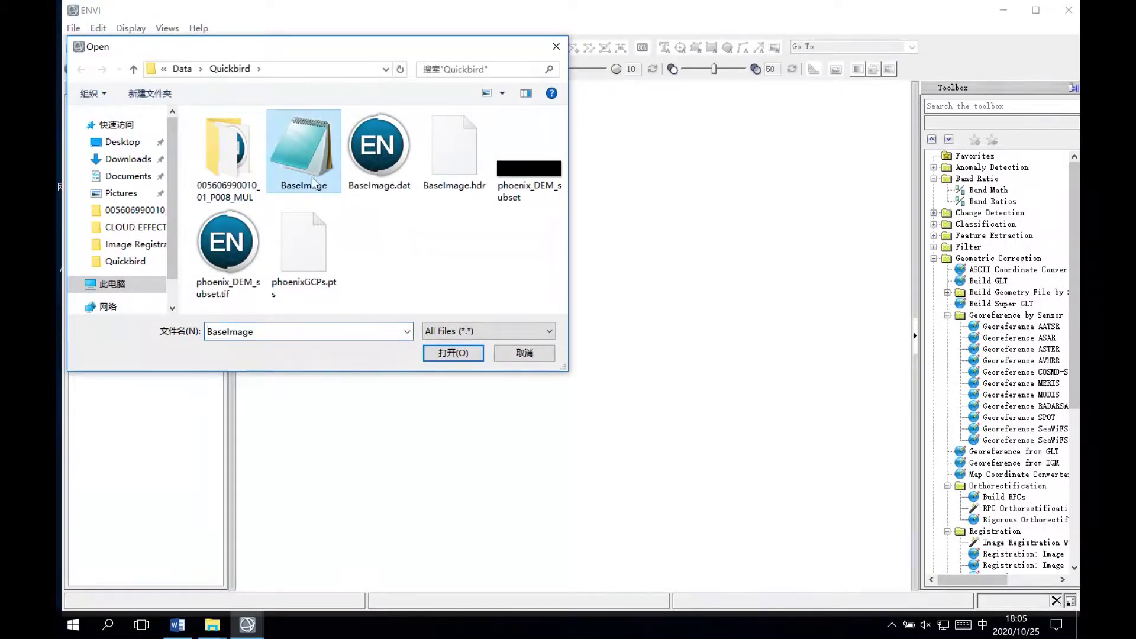
{"action": "left_click", "coordinate": [449, 356]}
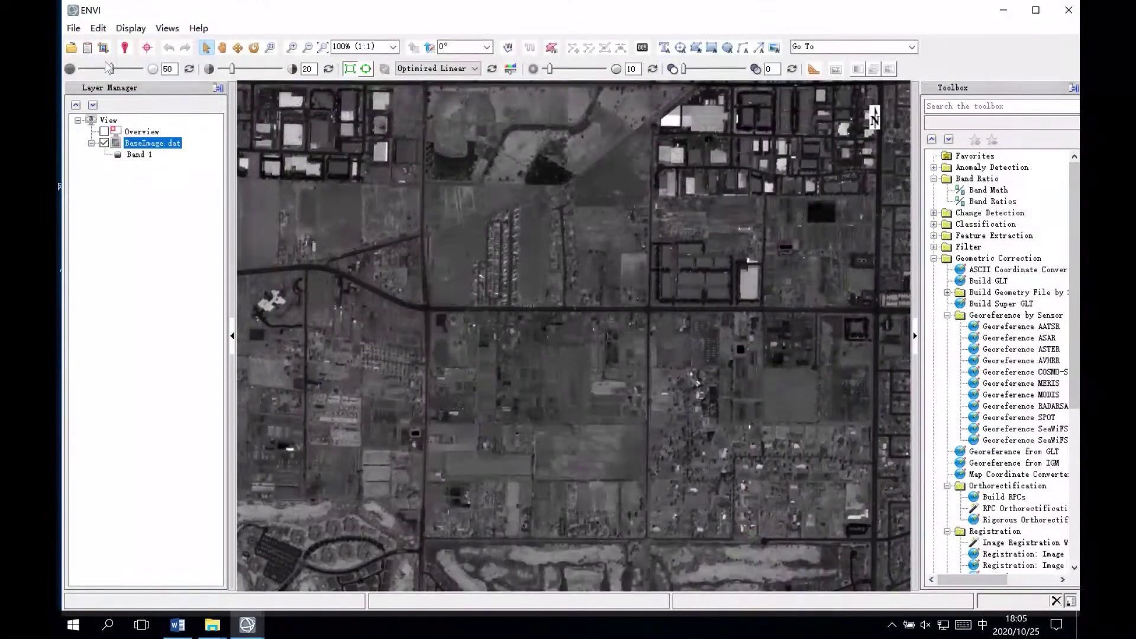
Step: Open the Orthorectification result from the Image Orthorectification folder as a layer over the base image
{"action": "left_click", "coordinate": [71, 47]}
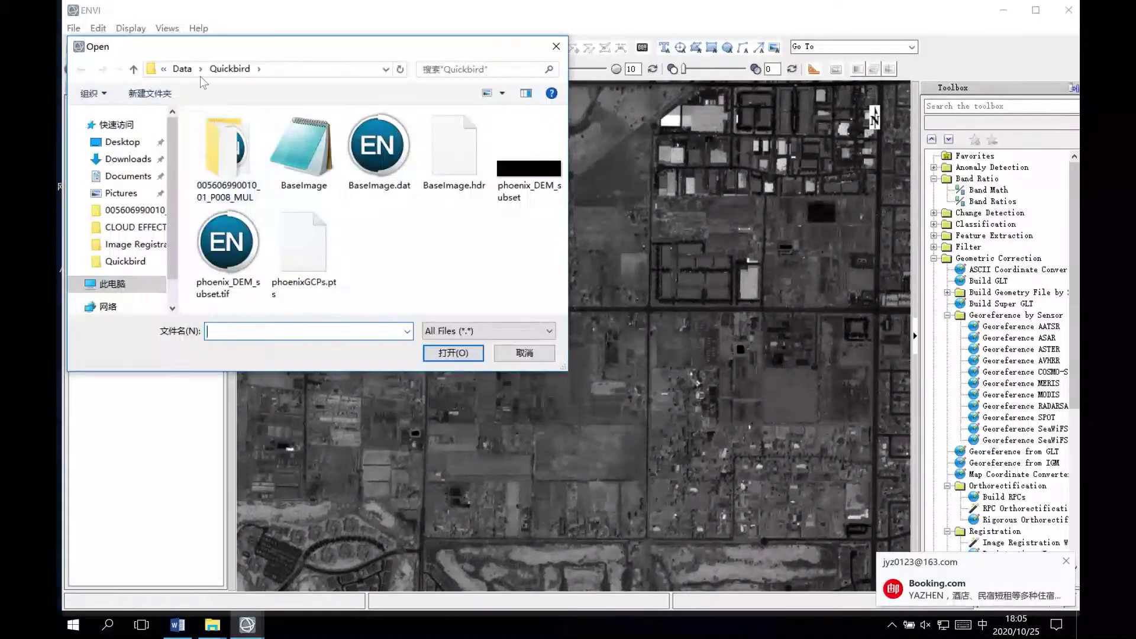
{"action": "left_click", "coordinate": [182, 69]}
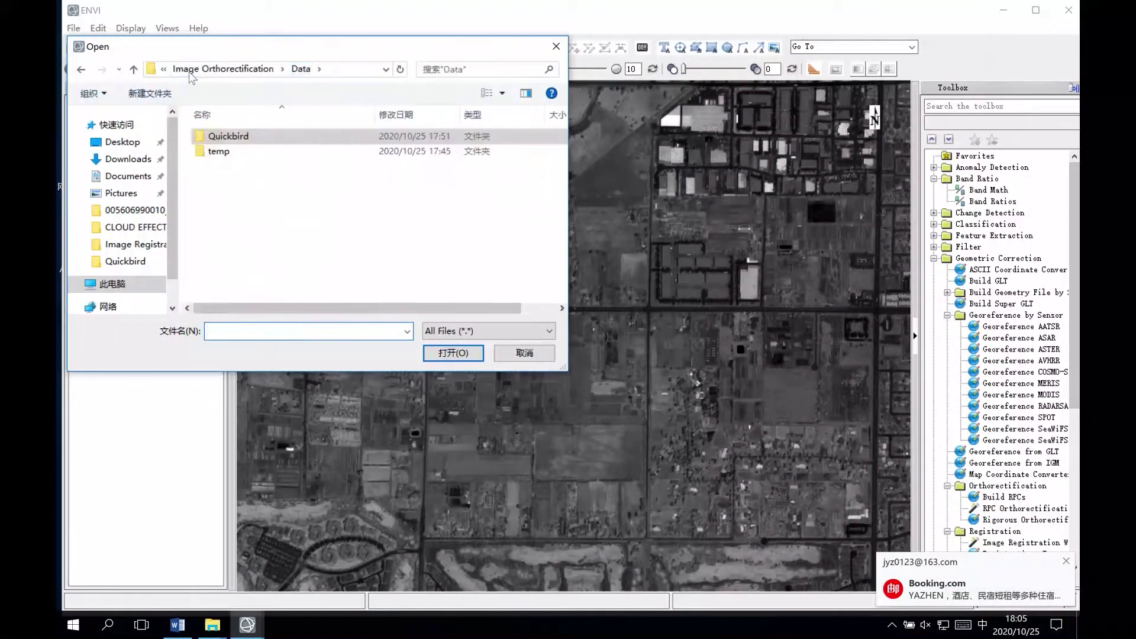
{"action": "left_click", "coordinate": [201, 69]}
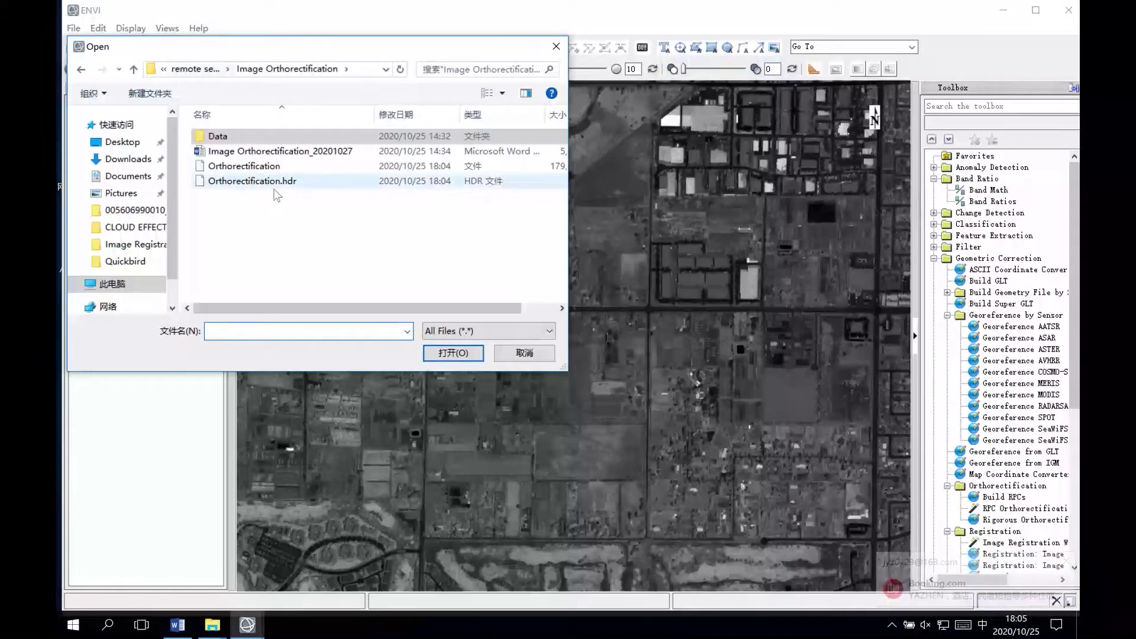
{"action": "left_click", "coordinate": [264, 172]}
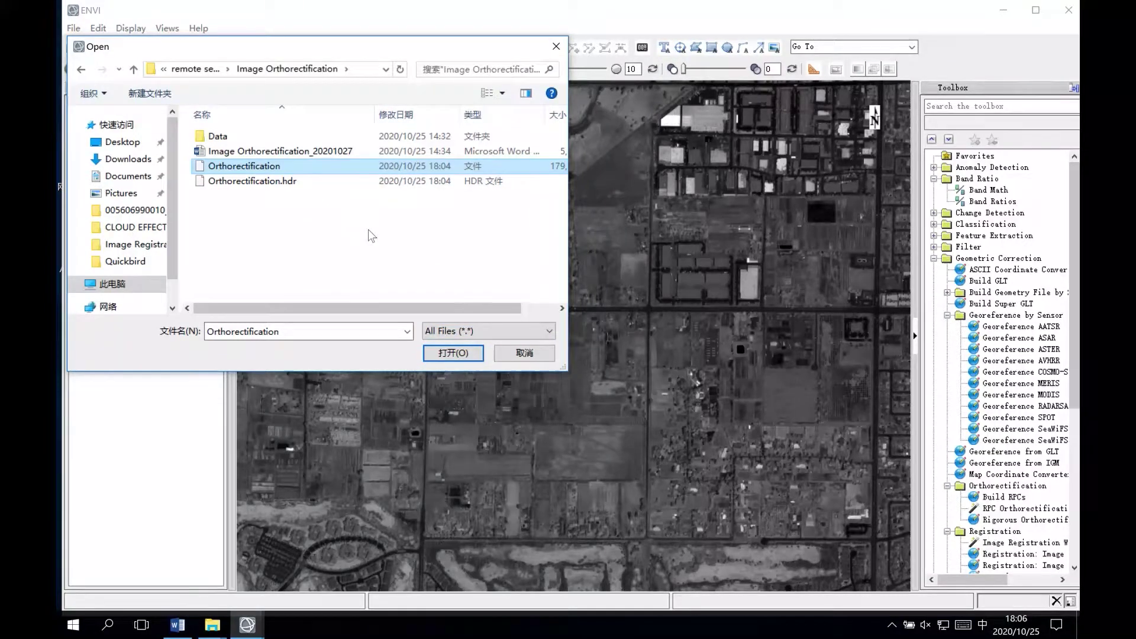
{"action": "left_click", "coordinate": [445, 354]}
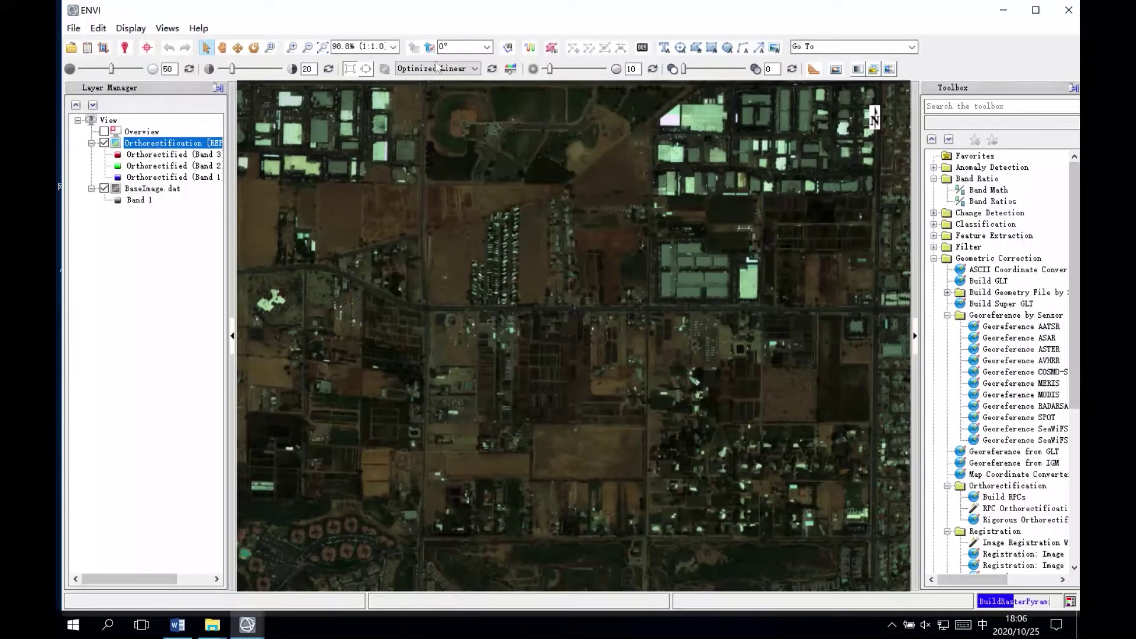
Step: Fit the full image extent in the view and add a portal showing BaseImage.dat over the orthorectified image
{"action": "left_click", "coordinate": [323, 47]}
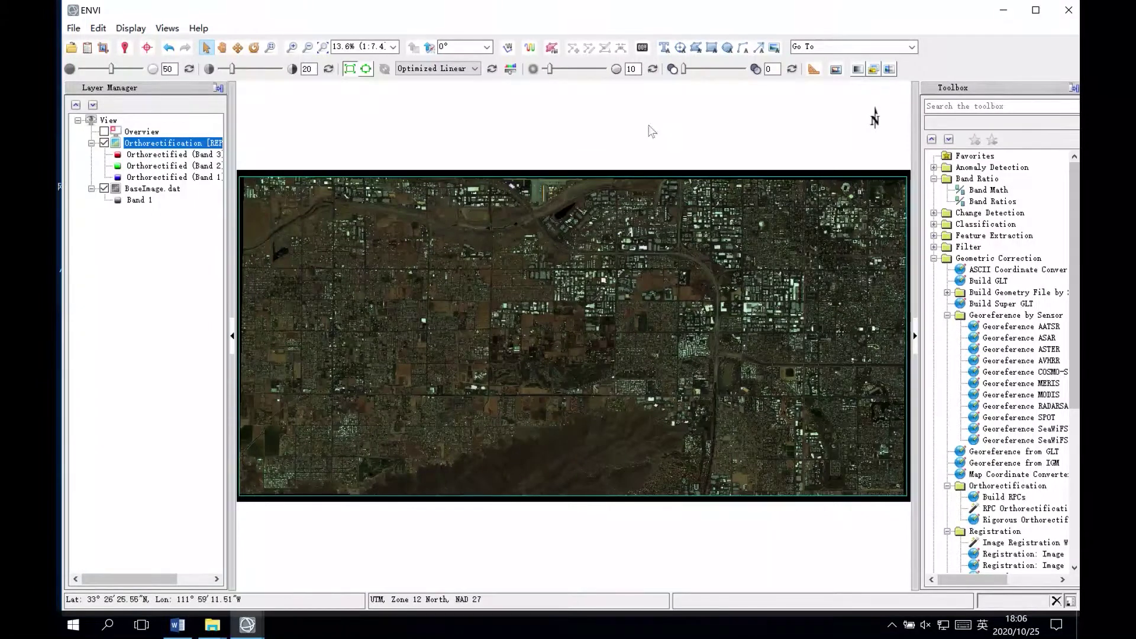
{"action": "left_click", "coordinate": [837, 70]}
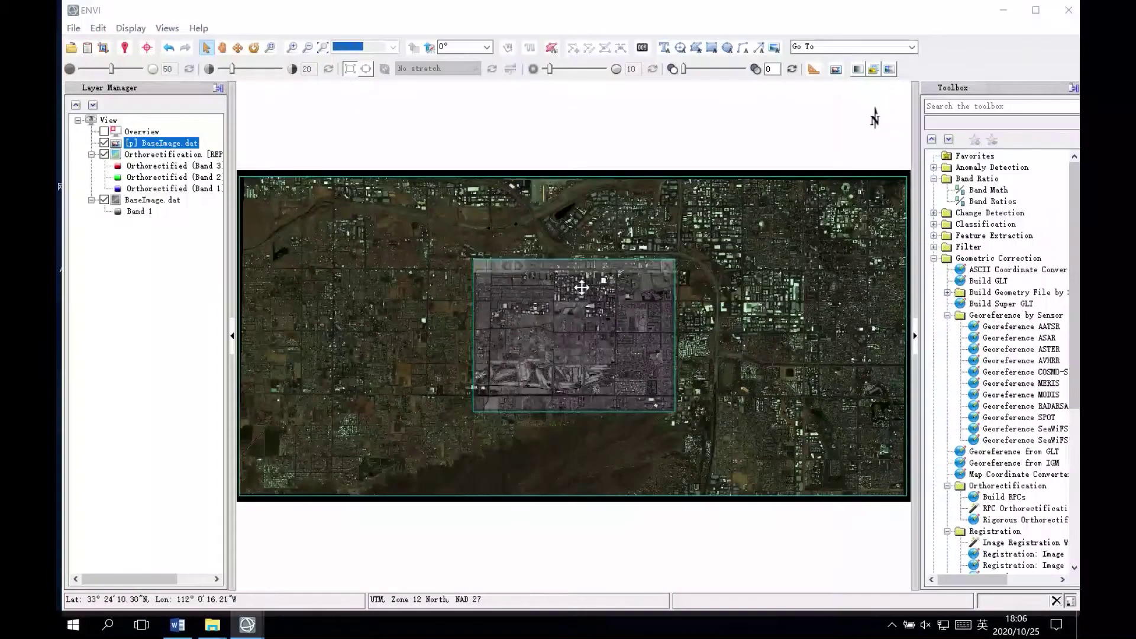
Step: Compare road and building alignment between the base image portal and the surrounding orthorectified image at closer zoom across several areas
{"action": "scroll", "coordinate": [582, 287], "scroll_direction": "up", "scroll_amount": 3}
{"action": "scroll", "coordinate": [581, 287], "scroll_direction": "up", "scroll_amount": 3}
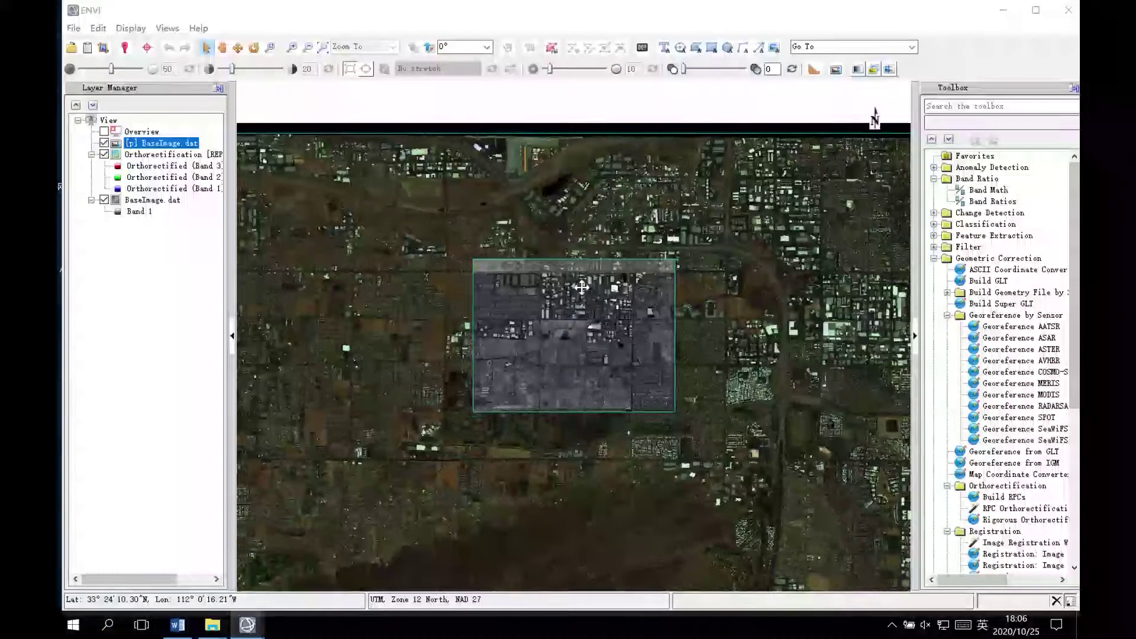
{"action": "scroll", "coordinate": [582, 287], "scroll_direction": "up", "scroll_amount": 3}
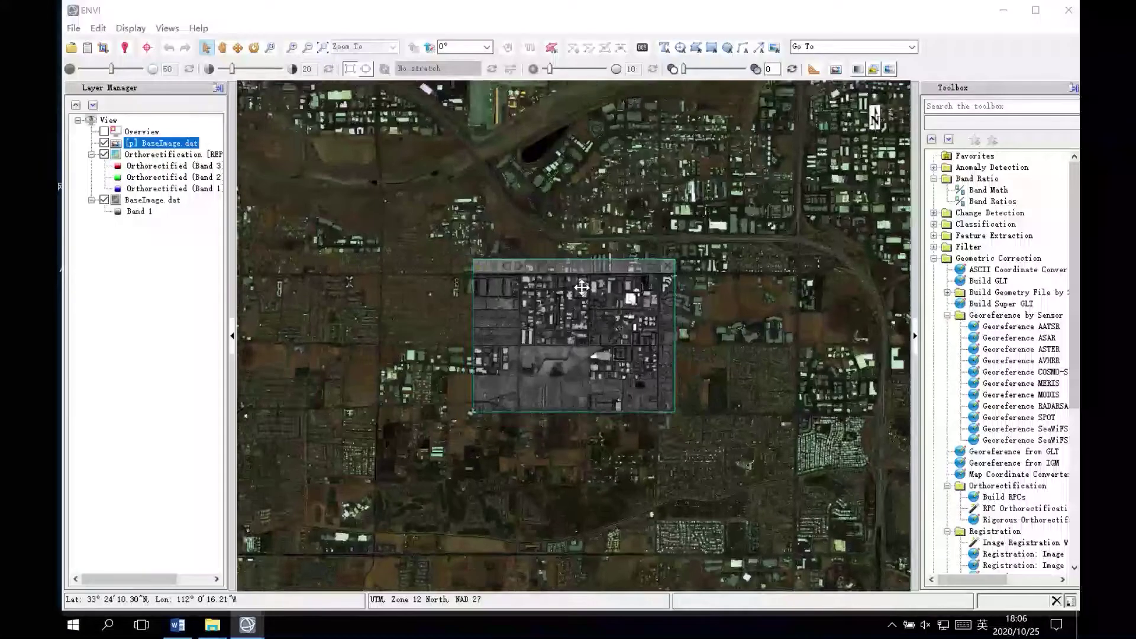
{"action": "left_click_drag", "start_coordinate": [582, 287], "coordinate": [553, 294]}
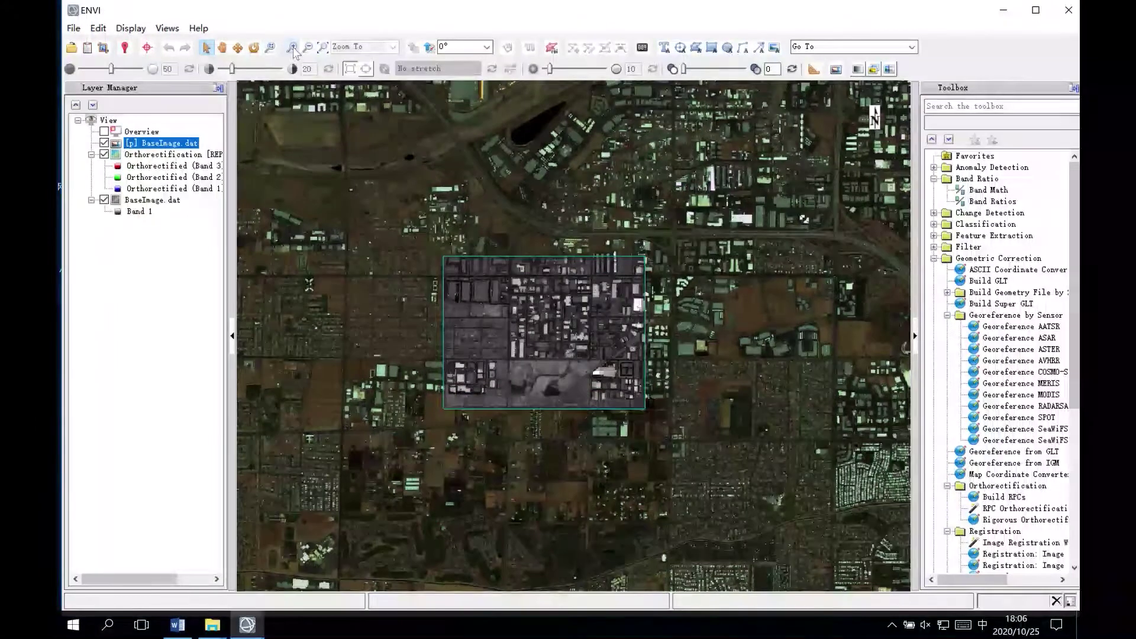
{"action": "left_click", "coordinate": [222, 48]}
{"action": "left_click_drag", "start_coordinate": [624, 317], "coordinate": [578, 303]}
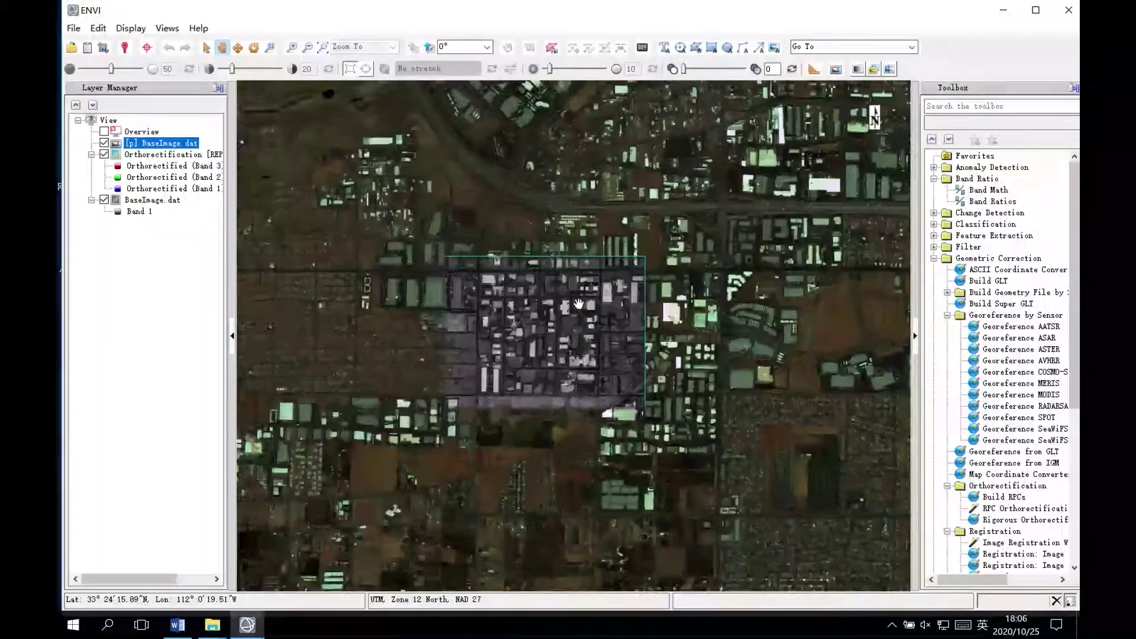
{"action": "left_click_drag", "start_coordinate": [579, 304], "coordinate": [635, 241]}
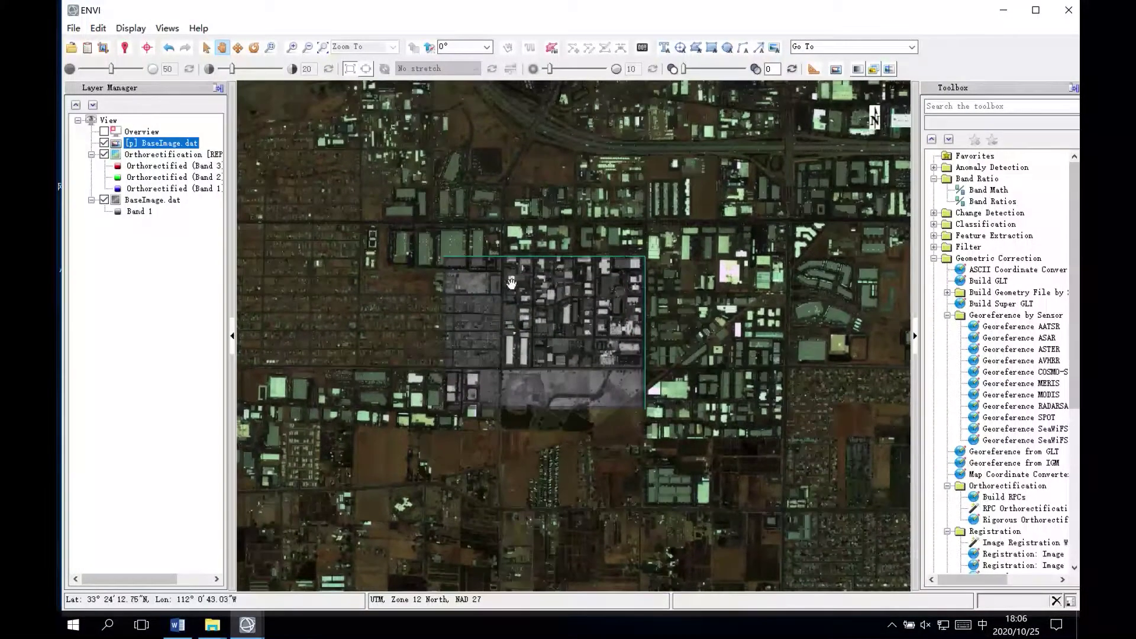
{"action": "left_click_drag", "start_coordinate": [512, 284], "coordinate": [548, 255]}
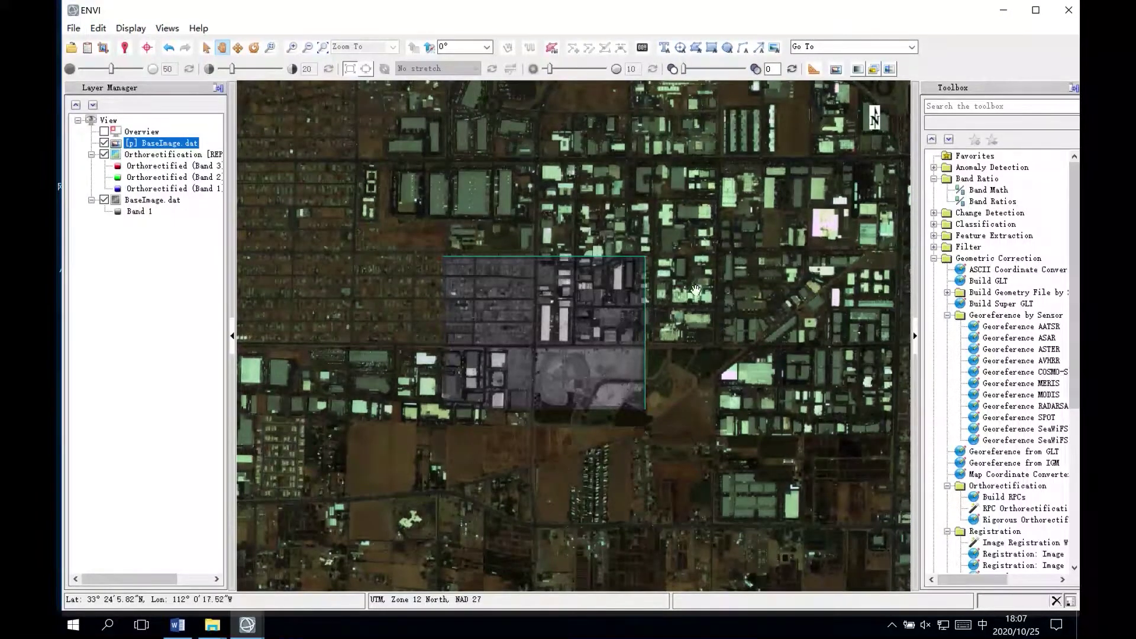
Step: Close all files loaded in the Data Manager and exit ENVI
{"action": "left_click", "coordinate": [87, 48]}
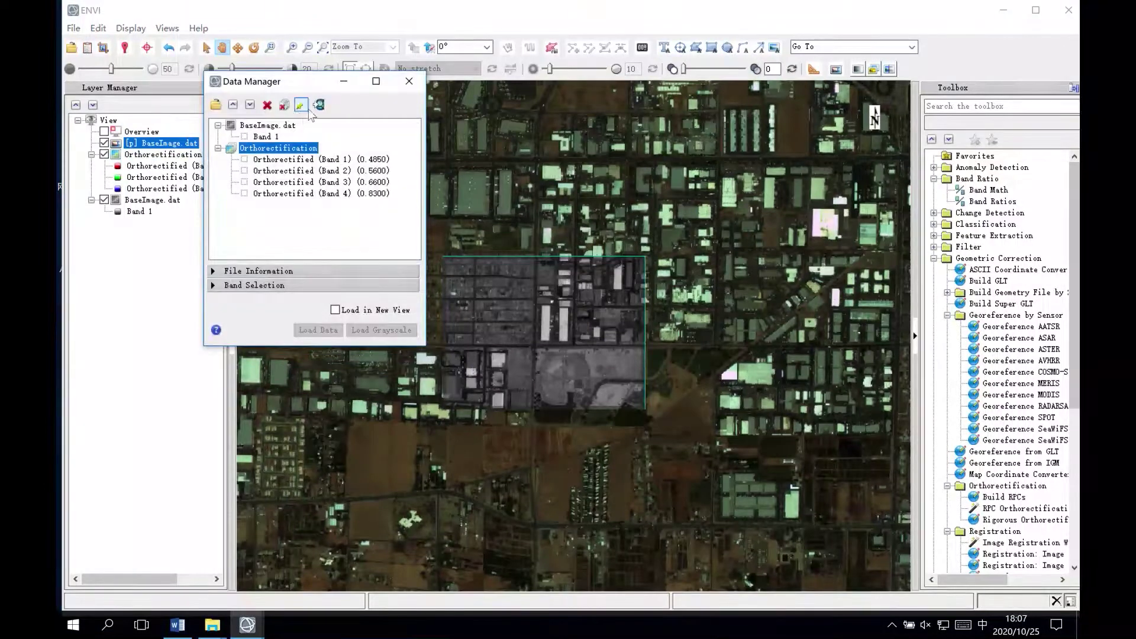
{"action": "left_click", "coordinate": [284, 105]}
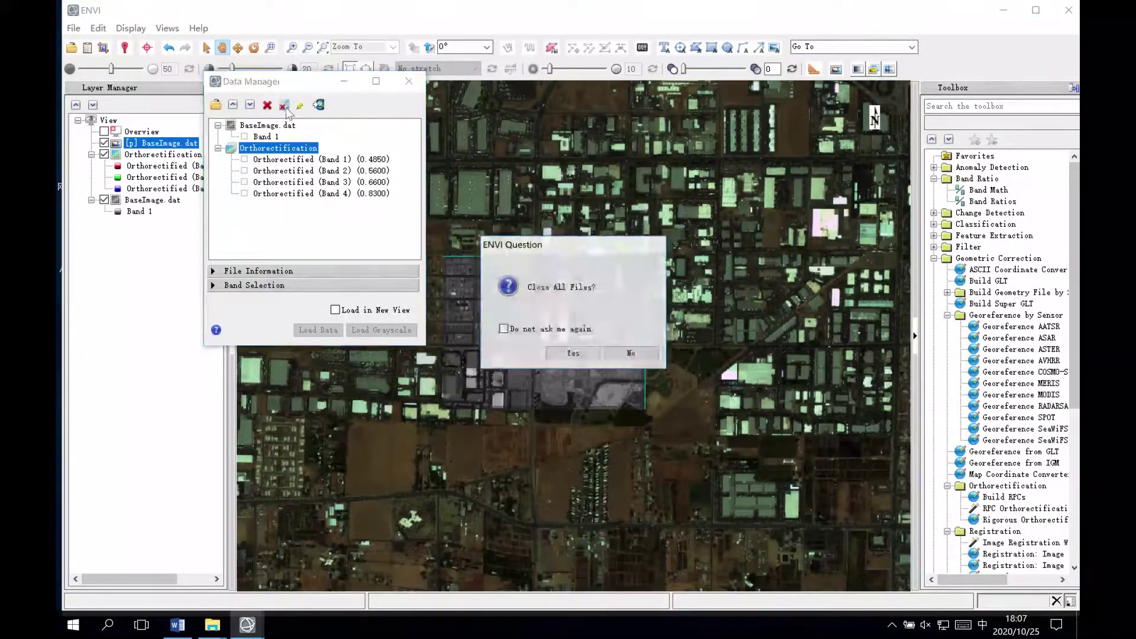
{"action": "left_click", "coordinate": [571, 353]}
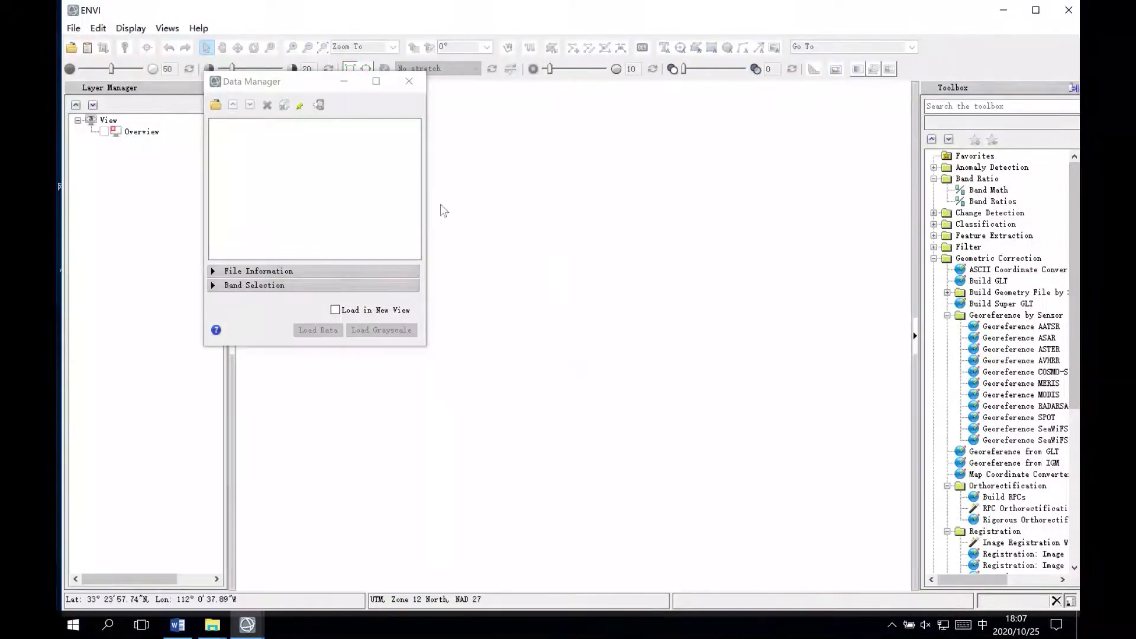
{"action": "left_click", "coordinate": [408, 82]}
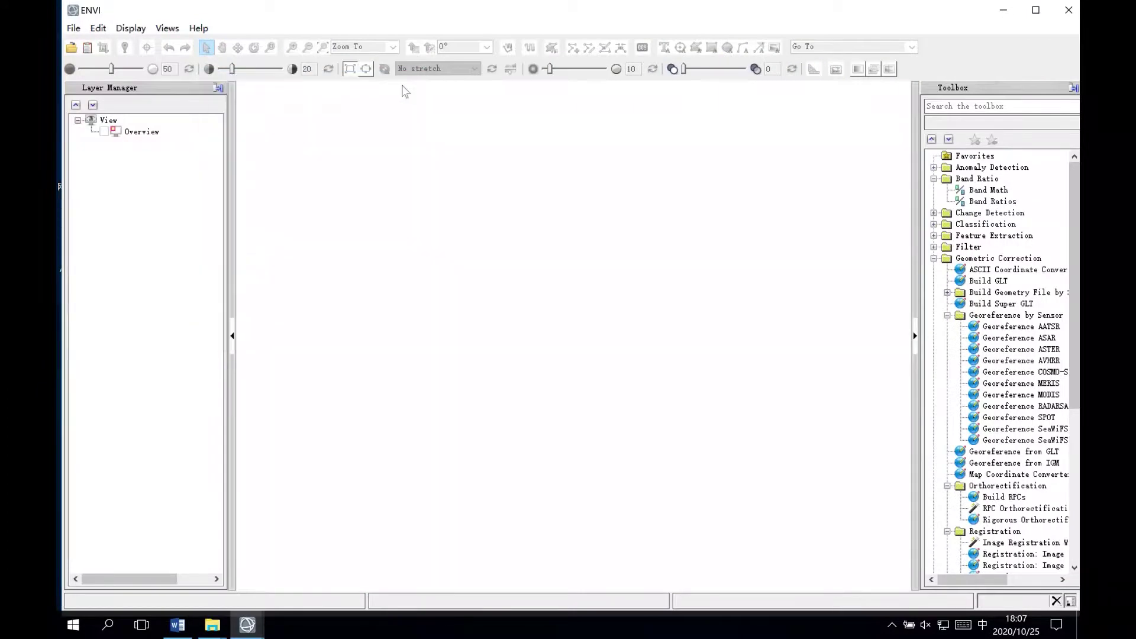
{"action": "left_click", "coordinate": [1074, 15]}
{"action": "left_click", "coordinate": [573, 354]}
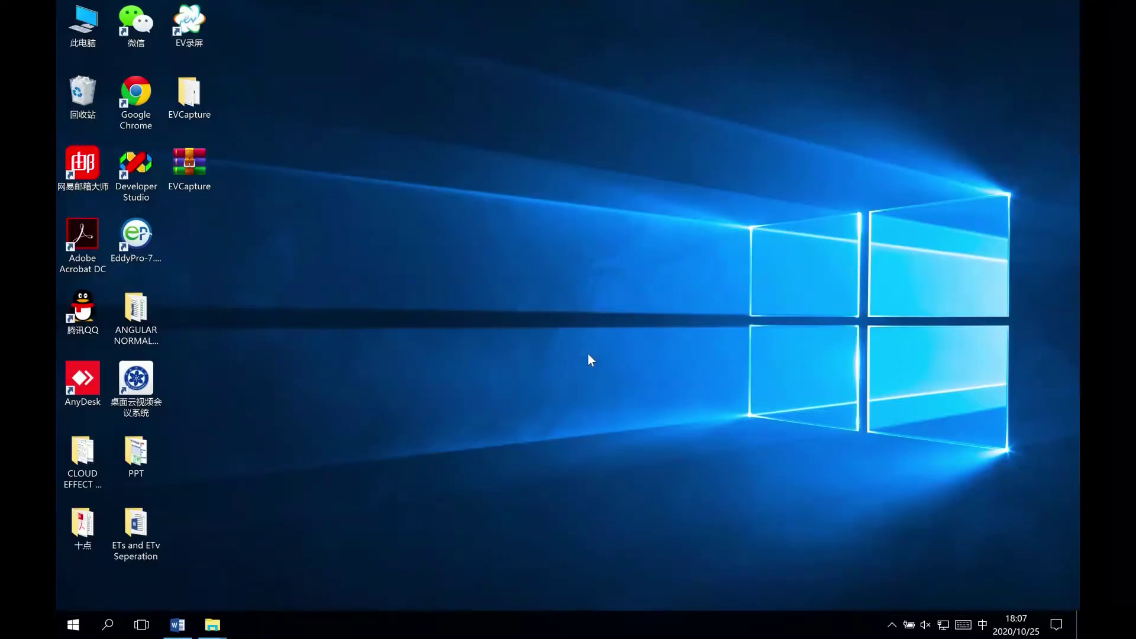